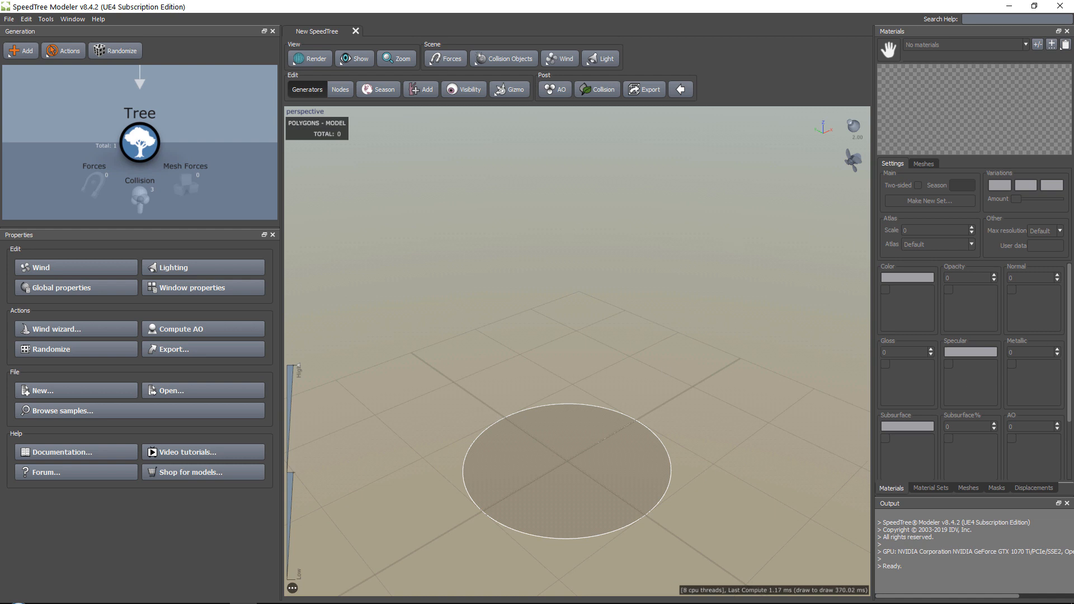
Step: Switch to Quixel Bridge, open the Grass category of the atlases and look through its trending and latest assets
{"action": "middle_click_drag", "start_coordinate": [631, 465], "coordinate": [613, 415]}
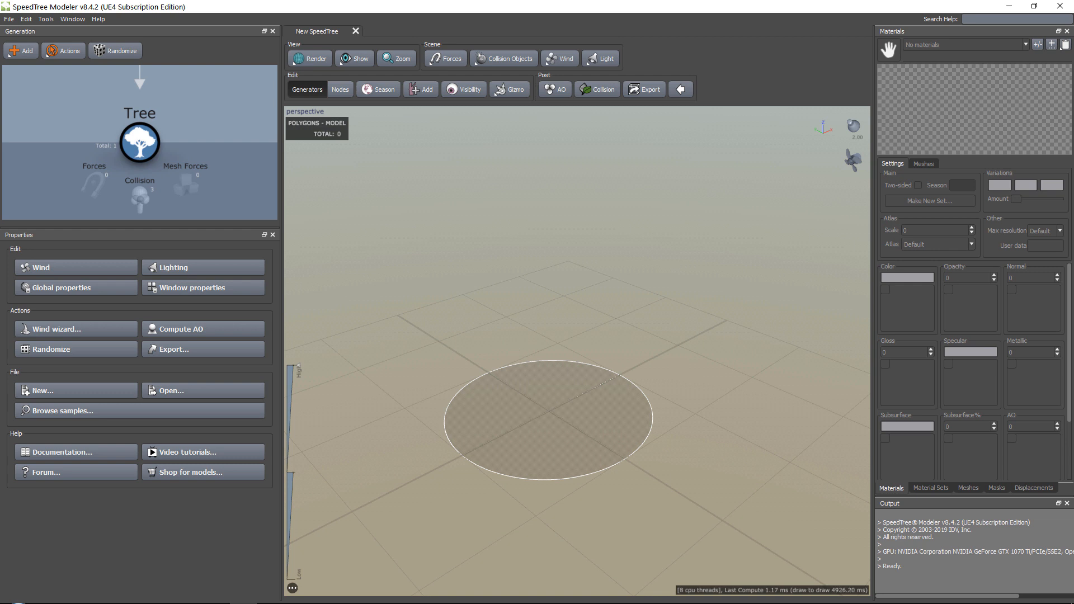
{"action": "key", "text": "alt+Tab"}
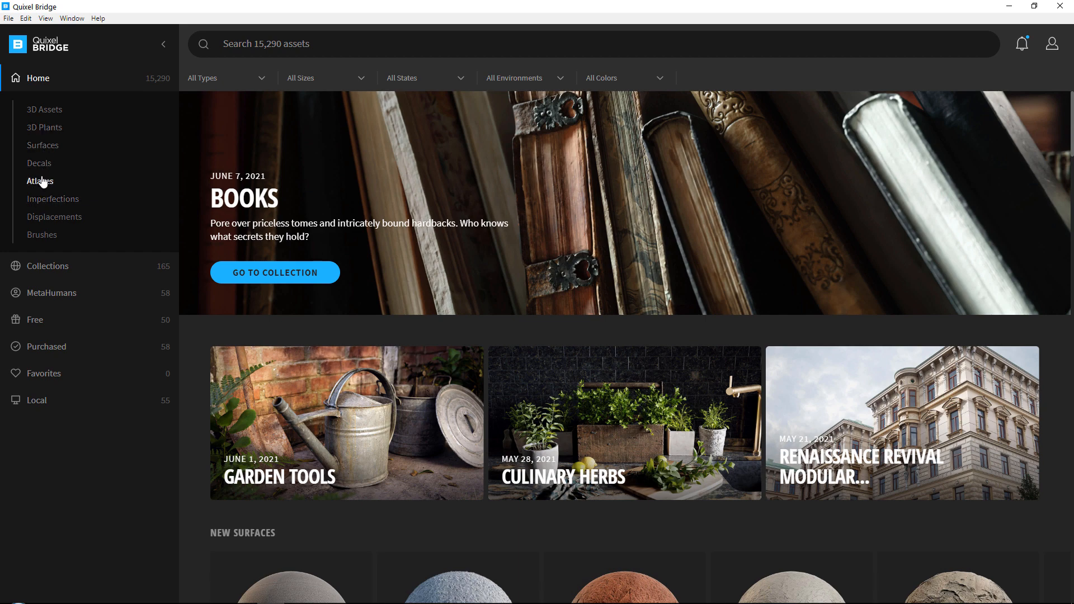
{"action": "left_click", "coordinate": [59, 182]}
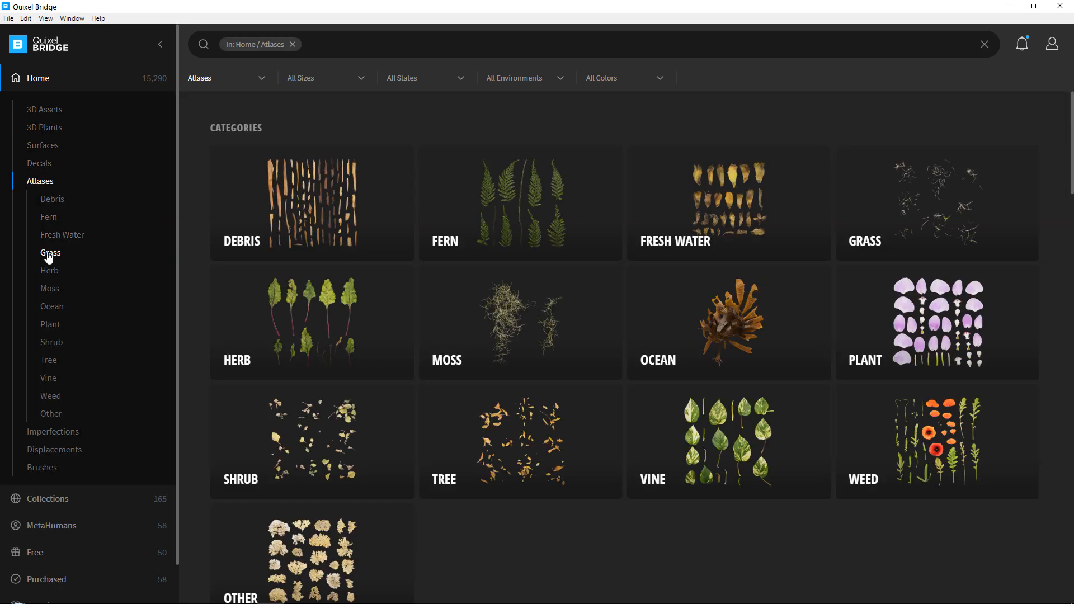
{"action": "left_click", "coordinate": [48, 254]}
{"action": "scroll", "coordinate": [356, 175], "scroll_direction": "down", "scroll_amount": 3}
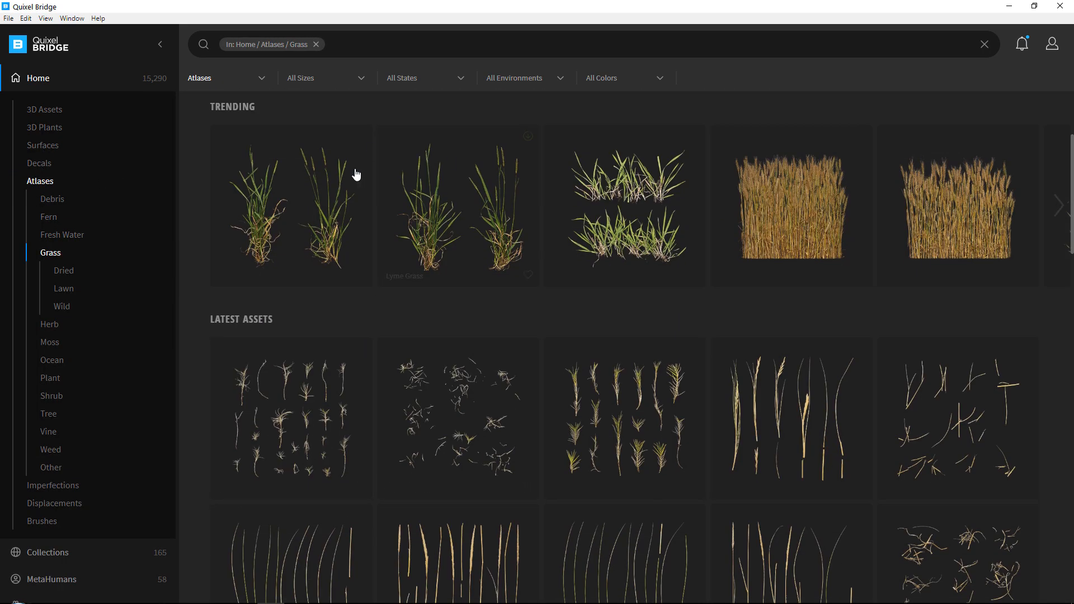
{"action": "scroll", "coordinate": [624, 379], "scroll_direction": "down", "scroll_amount": 4}
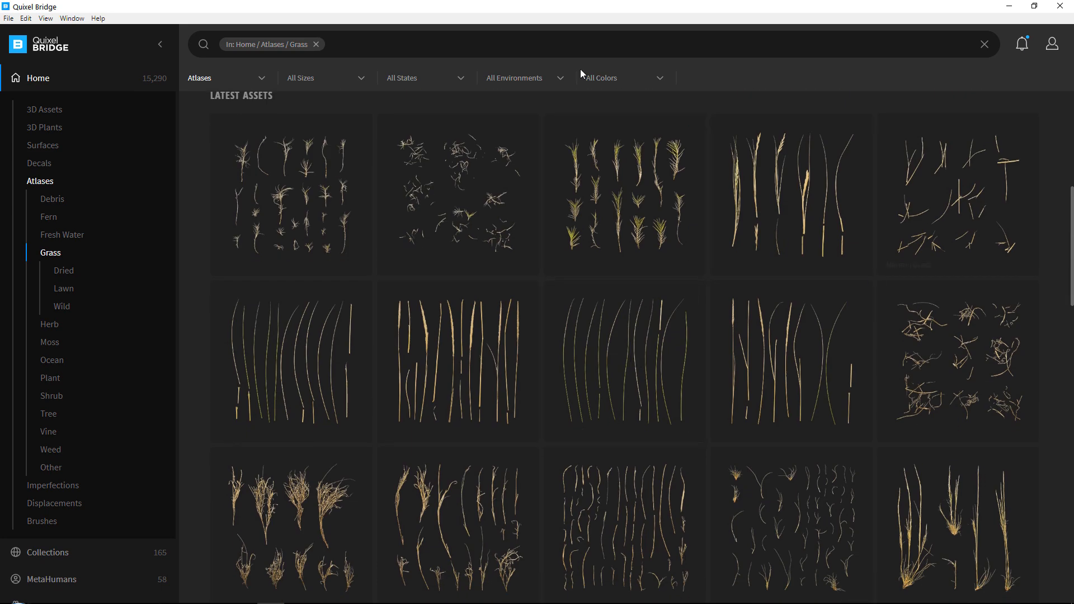
{"action": "scroll", "coordinate": [488, 234], "scroll_direction": "up", "scroll_amount": 1}
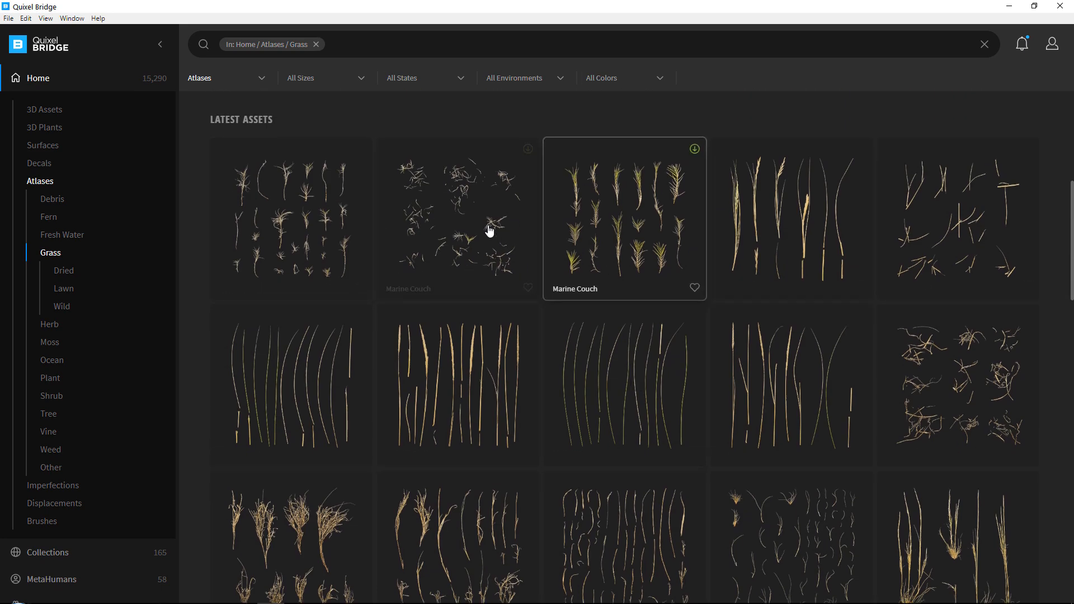
{"action": "scroll", "coordinate": [596, 232], "scroll_direction": "up", "scroll_amount": 2}
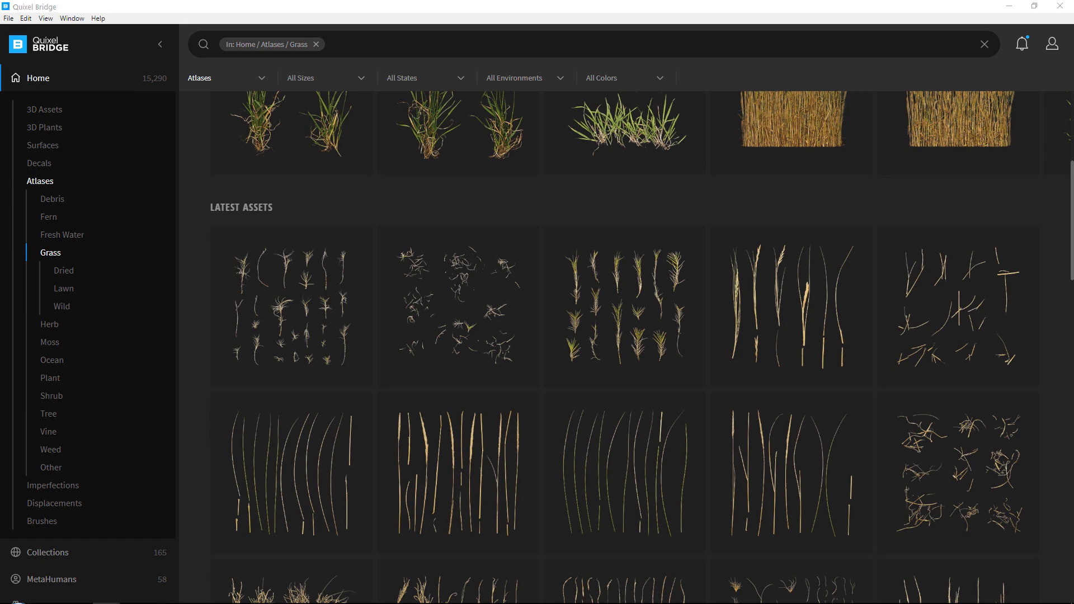
Step: Switch to the Substance Source website in the browser and open the Foliage category of the atlases
{"action": "left_click_drag", "start_coordinate": [533, 76], "coordinate": [533, 1]}
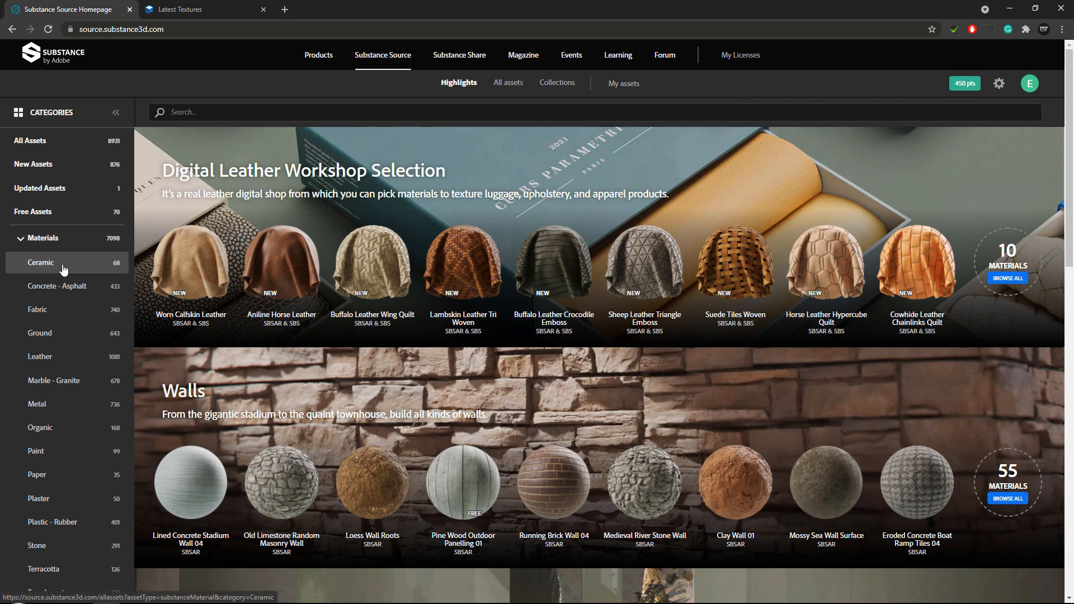
{"action": "scroll", "coordinate": [60, 292], "scroll_direction": "down", "scroll_amount": 3}
{"action": "scroll", "coordinate": [59, 286], "scroll_direction": "down", "scroll_amount": 5}
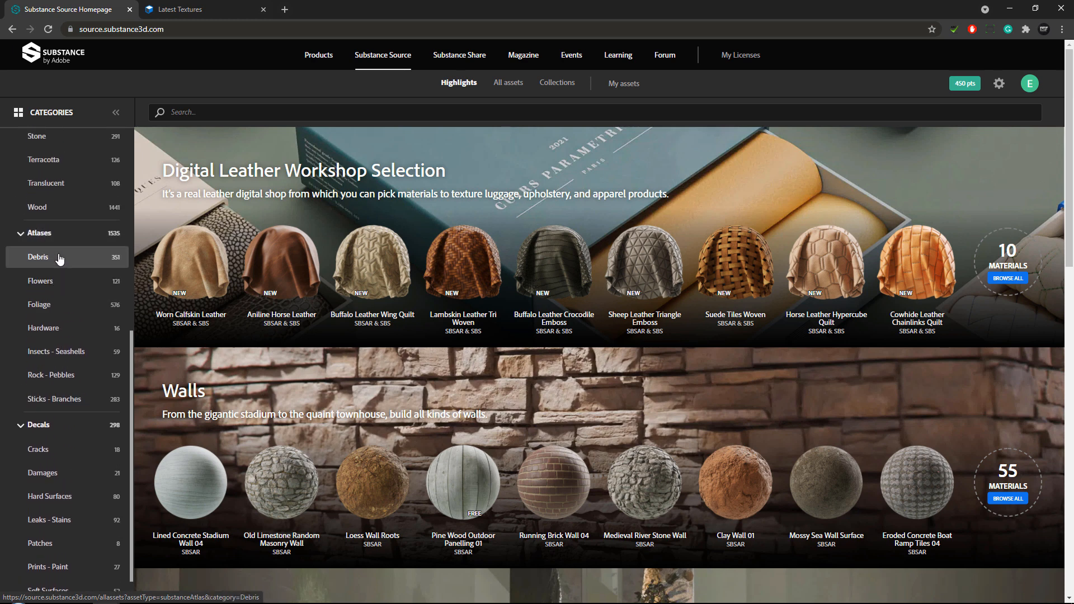
{"action": "left_click", "coordinate": [63, 305]}
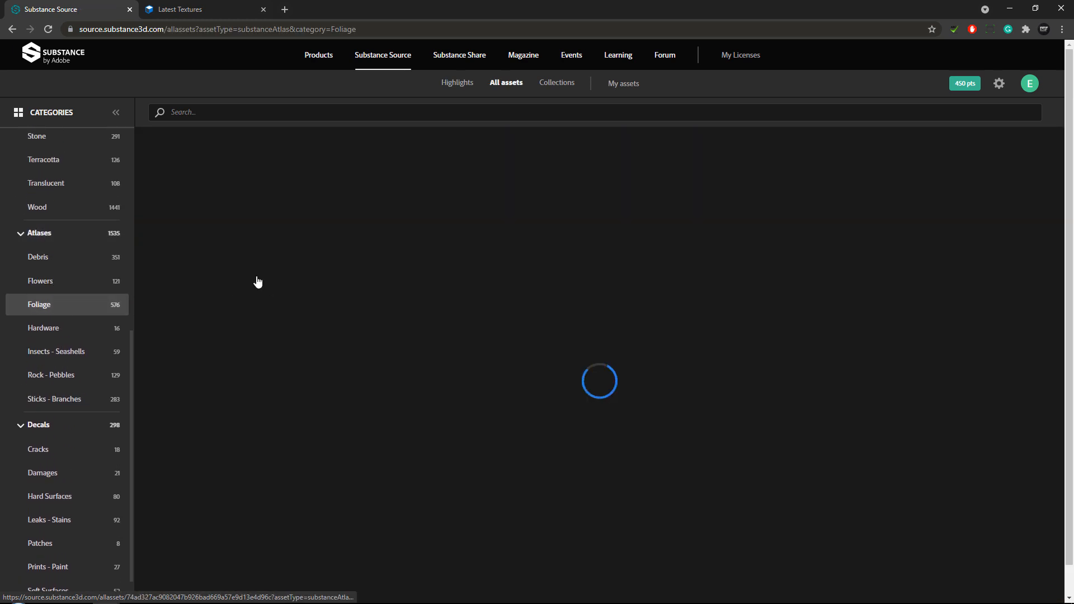
Step: Search the Substance Source assets for "grass"
{"action": "left_click", "coordinate": [243, 111]}
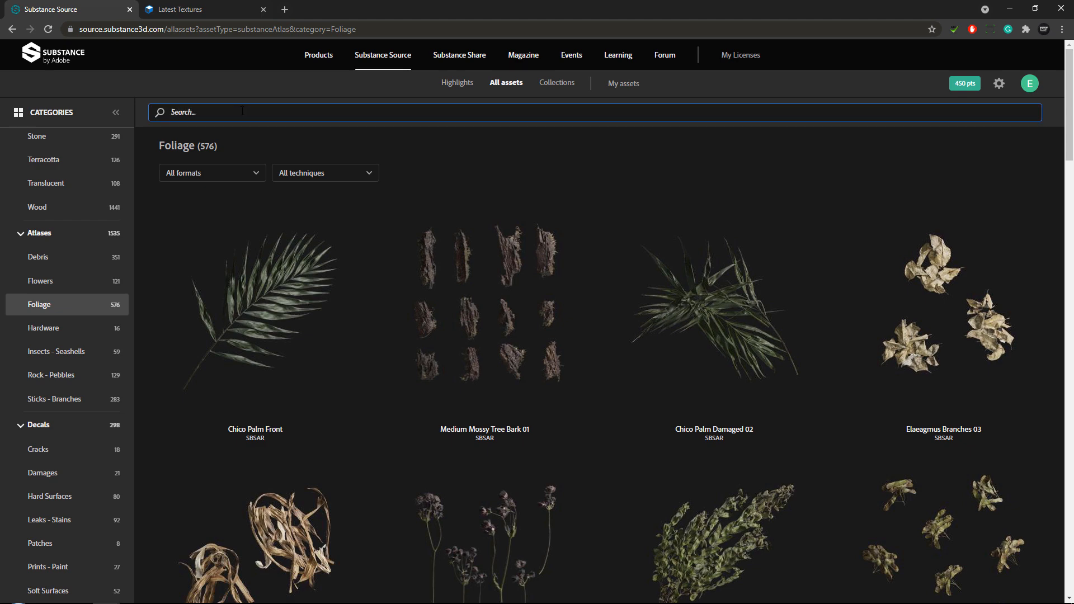
{"action": "type", "text": "grass"}
{"action": "key", "text": "Return"}
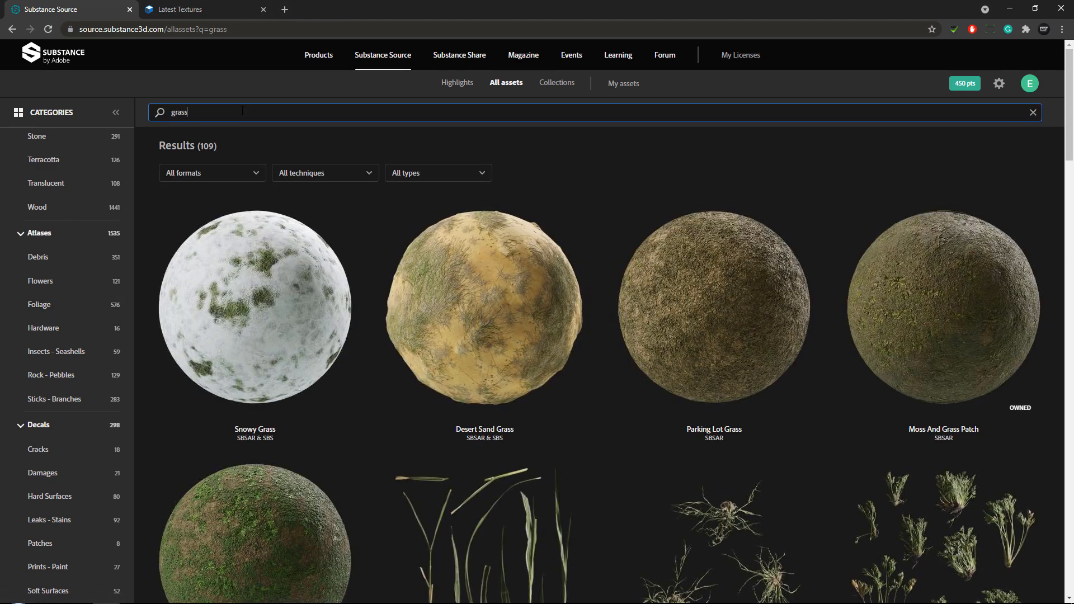
Step: Look through the Substance Source grass results for atlases of grass blades, stalks and clumps
{"action": "scroll", "coordinate": [510, 225], "scroll_direction": "down", "scroll_amount": 5}
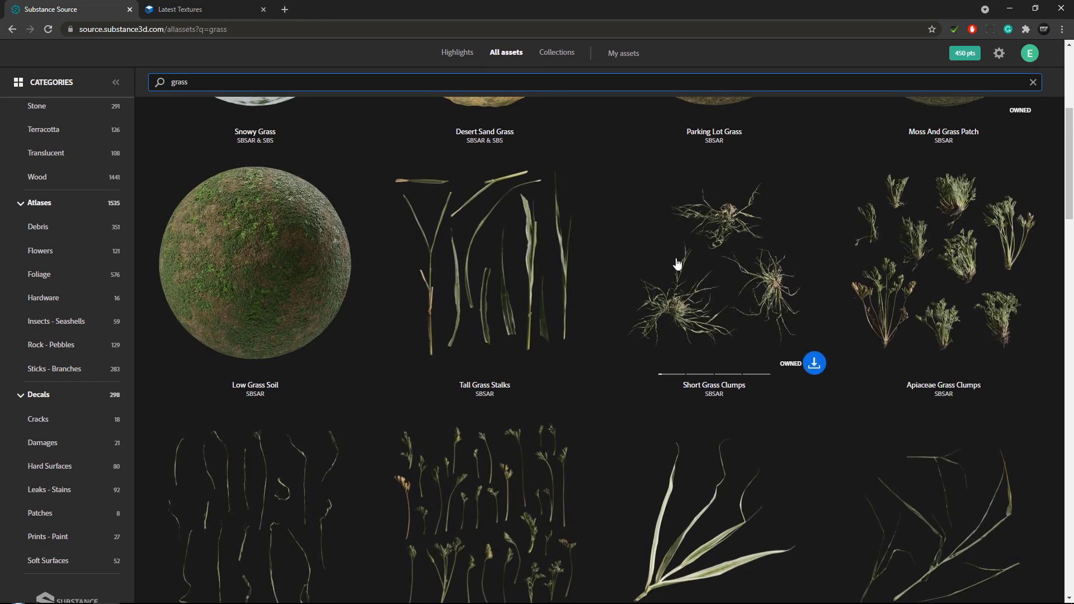
{"action": "scroll", "coordinate": [478, 223], "scroll_direction": "down", "scroll_amount": 1}
{"action": "scroll", "coordinate": [503, 208], "scroll_direction": "down", "scroll_amount": 10}
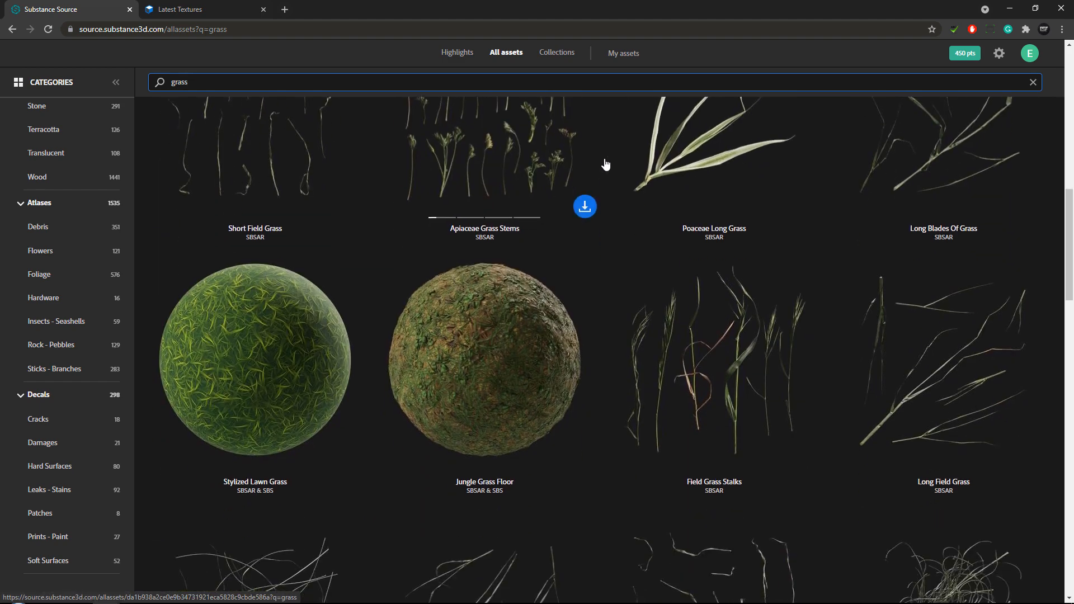
{"action": "scroll", "coordinate": [734, 226], "scroll_direction": "up", "scroll_amount": 2}
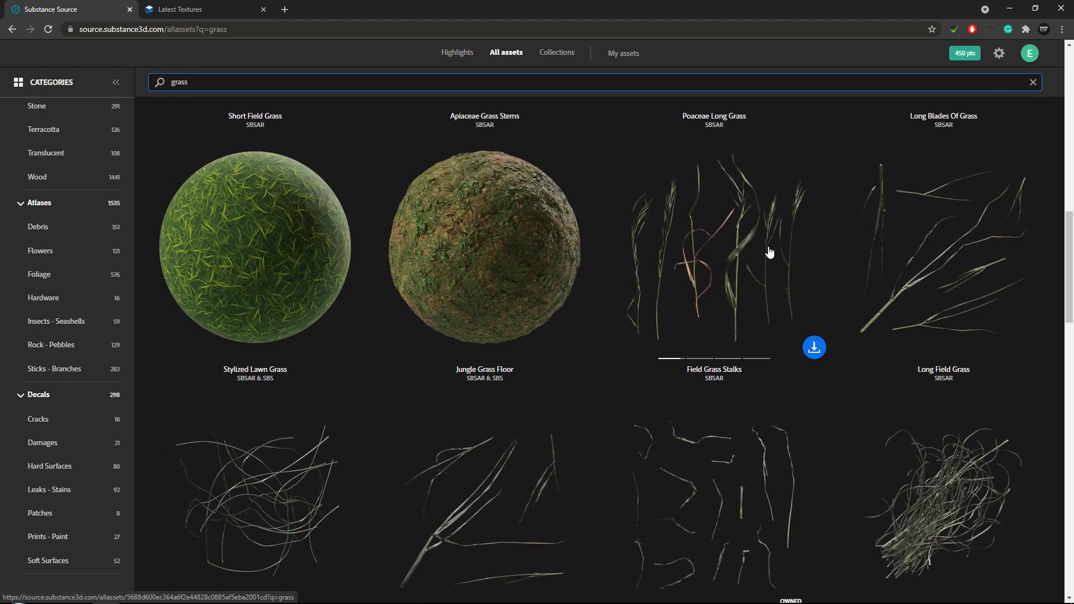
{"action": "scroll", "coordinate": [581, 272], "scroll_direction": "down", "scroll_amount": 4}
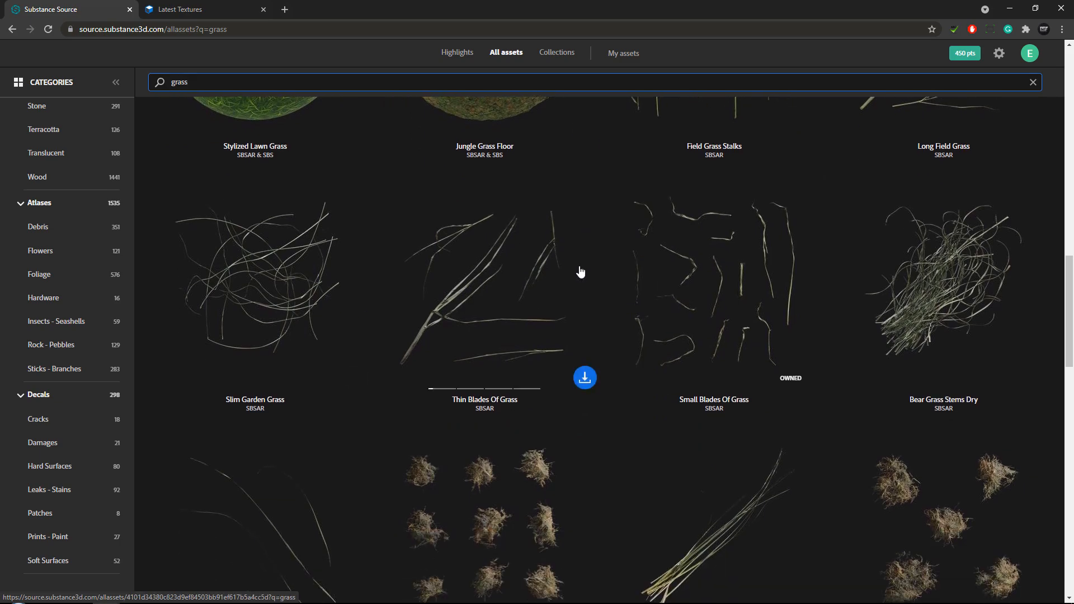
{"action": "scroll", "coordinate": [422, 321], "scroll_direction": "down", "scroll_amount": 4}
{"action": "scroll", "coordinate": [700, 246], "scroll_direction": "down", "scroll_amount": 4}
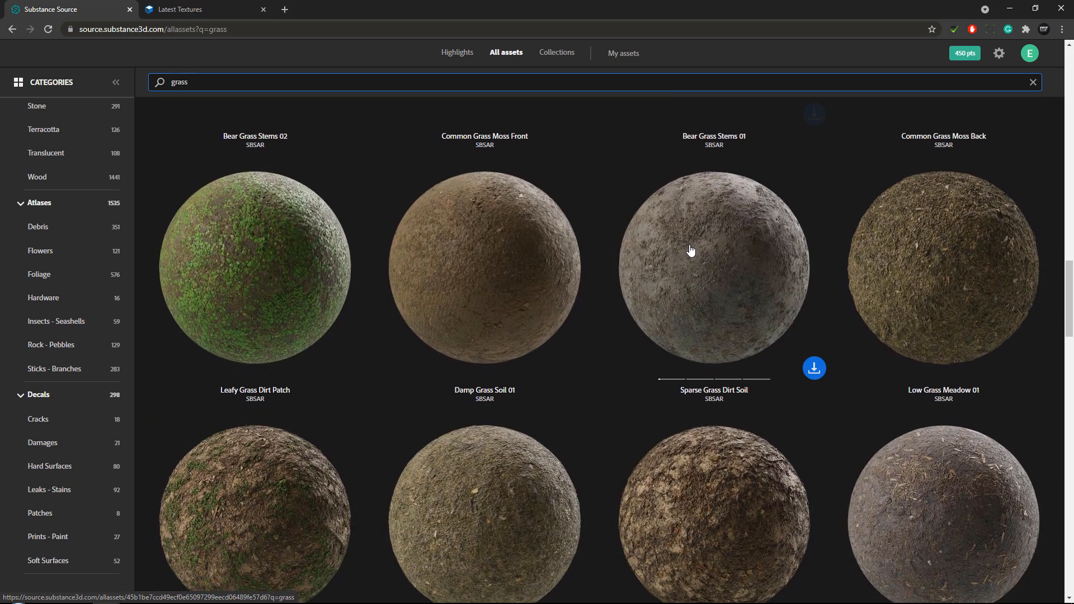
{"action": "scroll", "coordinate": [672, 246], "scroll_direction": "down", "scroll_amount": 5}
{"action": "scroll", "coordinate": [666, 249], "scroll_direction": "up", "scroll_amount": 5}
{"action": "scroll", "coordinate": [608, 249], "scroll_direction": "down", "scroll_amount": 10}
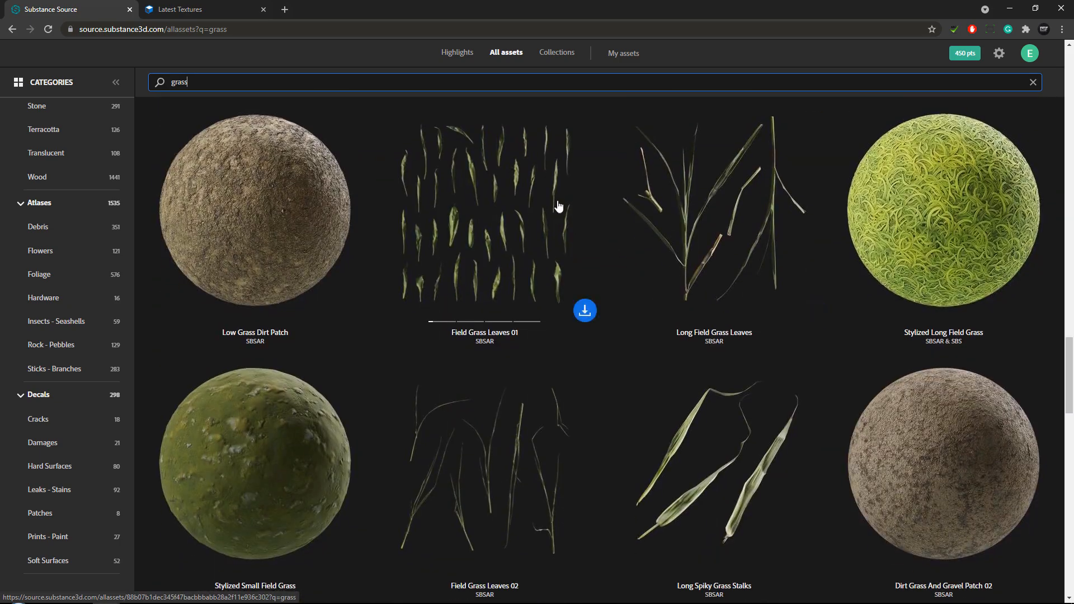
{"action": "scroll", "coordinate": [511, 207], "scroll_direction": "down", "scroll_amount": 4}
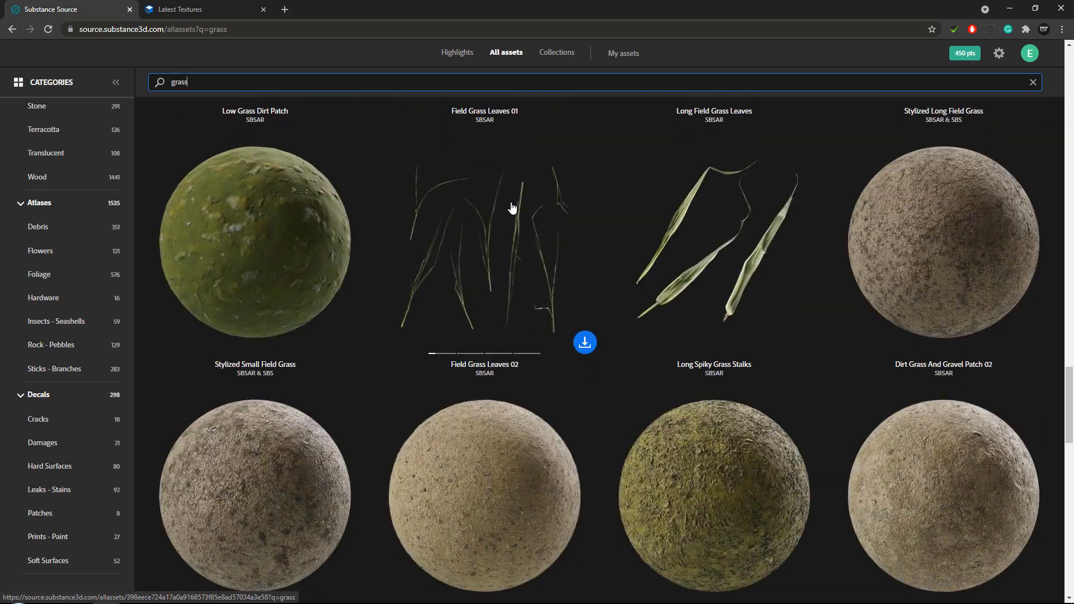
{"action": "scroll", "coordinate": [554, 246], "scroll_direction": "down", "scroll_amount": 10}
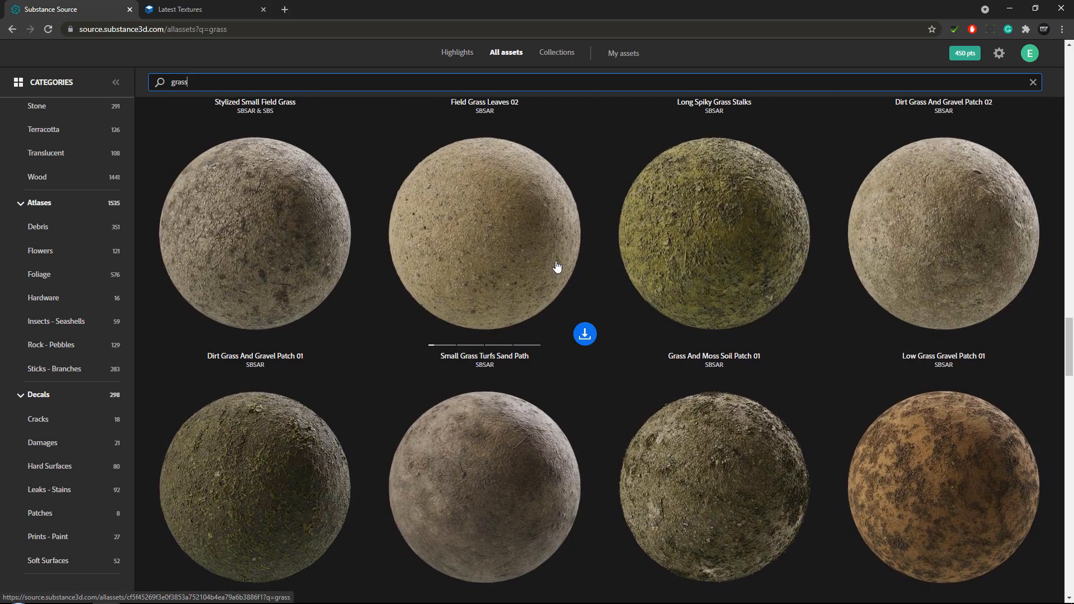
{"action": "scroll", "coordinate": [556, 264], "scroll_direction": "up", "scroll_amount": 8}
{"action": "scroll", "coordinate": [556, 265], "scroll_direction": "up", "scroll_amount": 20}
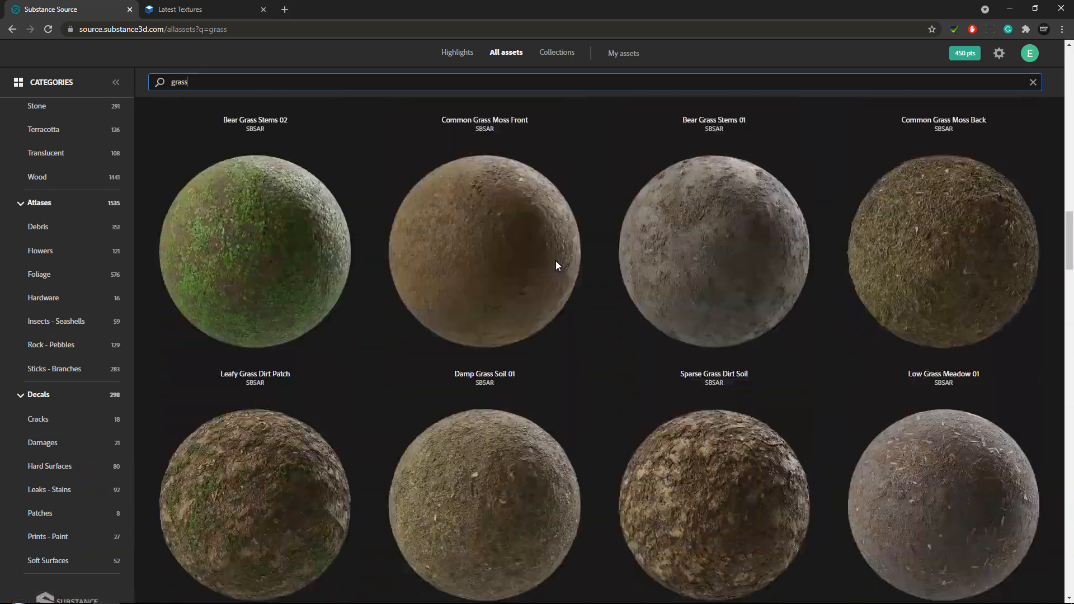
{"action": "scroll", "coordinate": [485, 317], "scroll_direction": "up", "scroll_amount": 10}
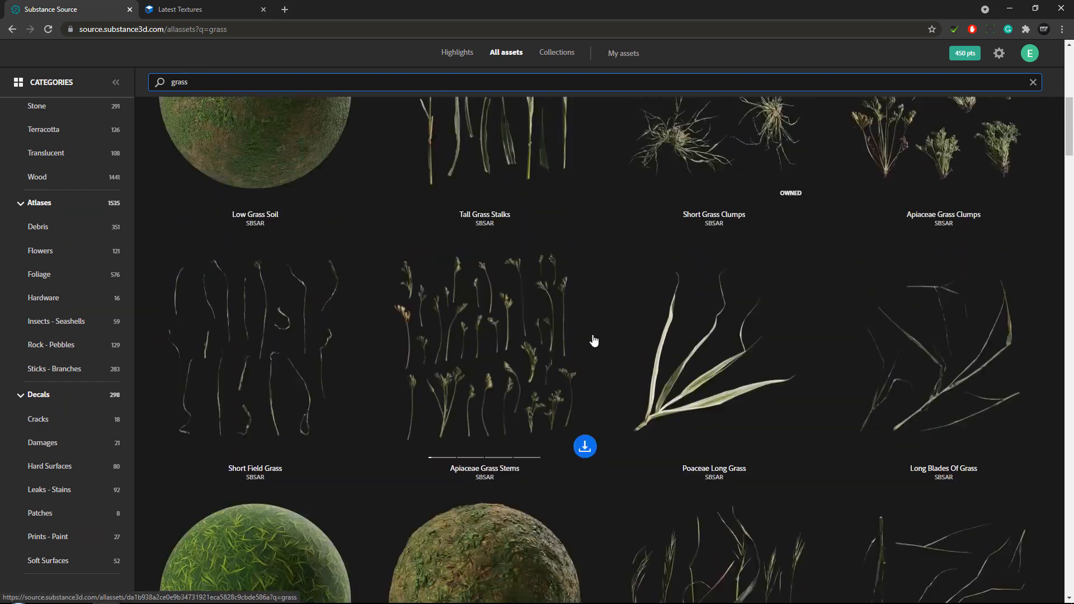
Step: Switch to the textures.com library and browse the Grass section of the 3D Scans Atlas category
{"action": "left_click", "coordinate": [223, 9]}
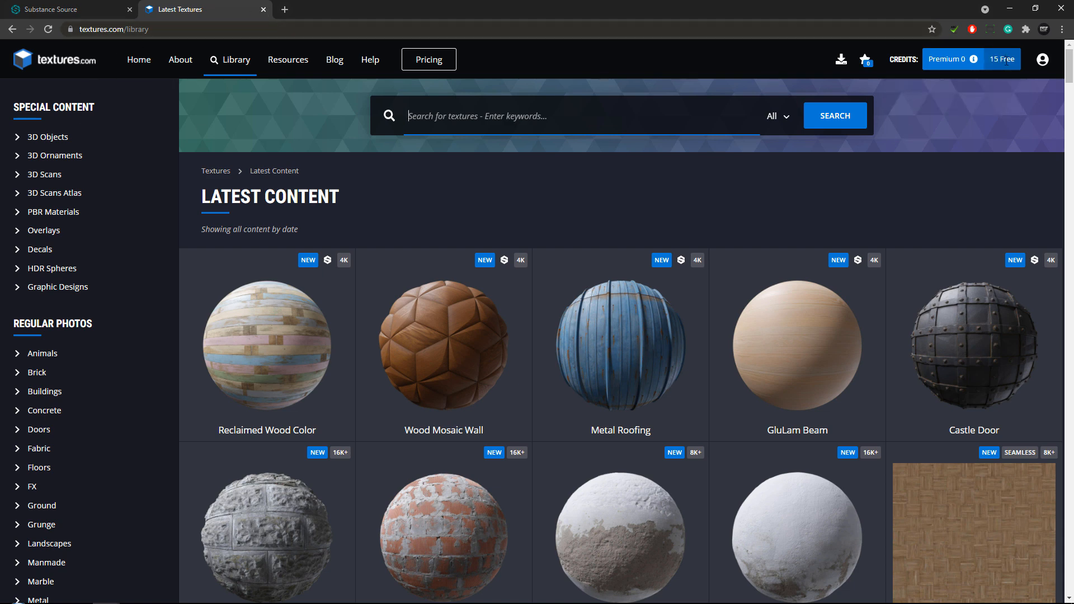
{"action": "left_click_drag", "start_coordinate": [999, 59], "coordinate": [993, 60]}
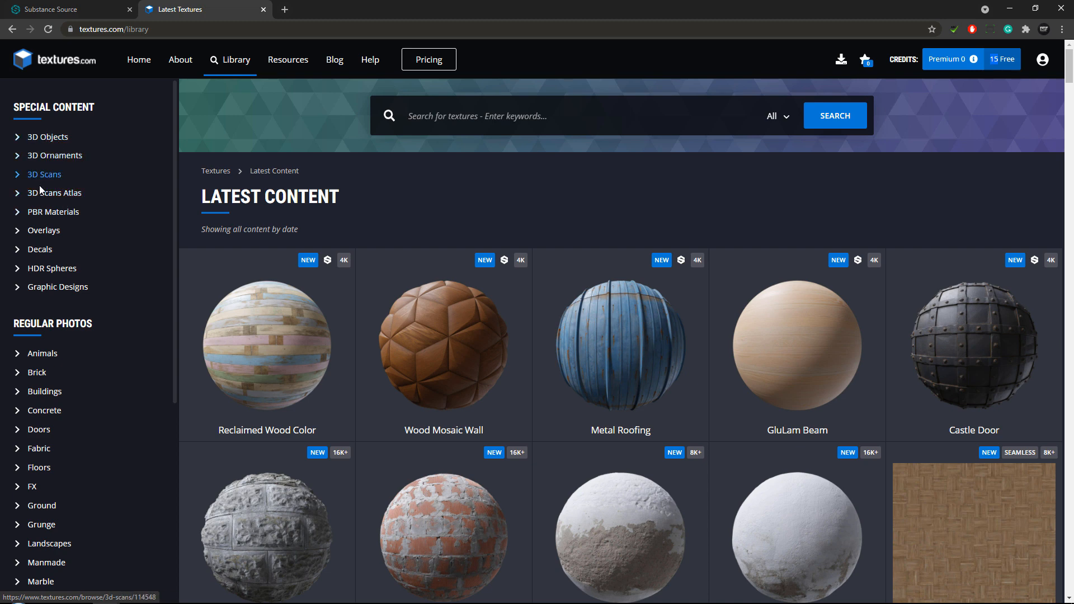
{"action": "left_click", "coordinate": [70, 193]}
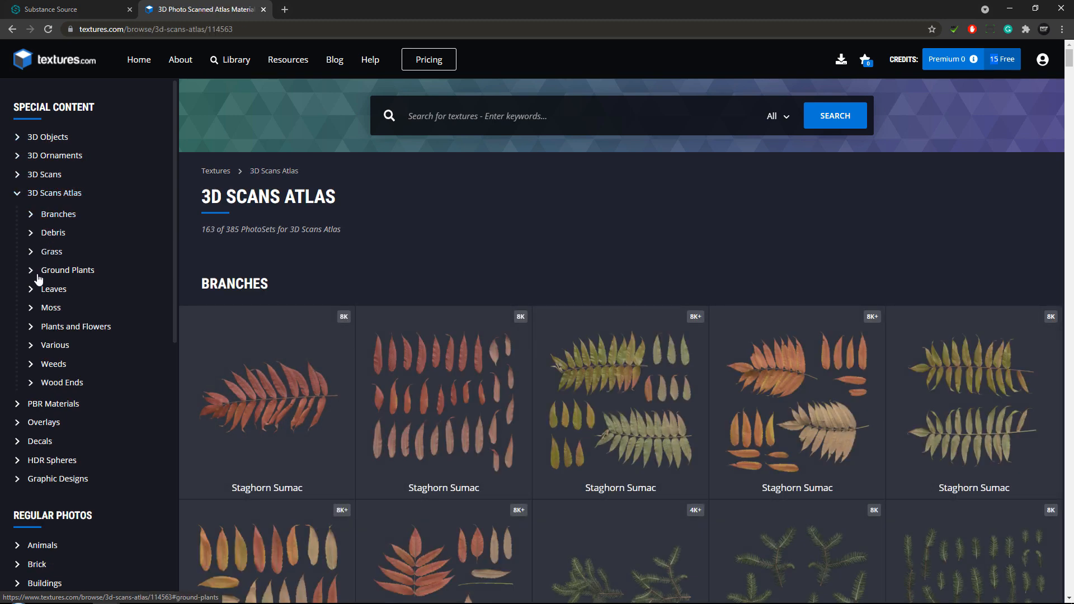
{"action": "left_click", "coordinate": [49, 250]}
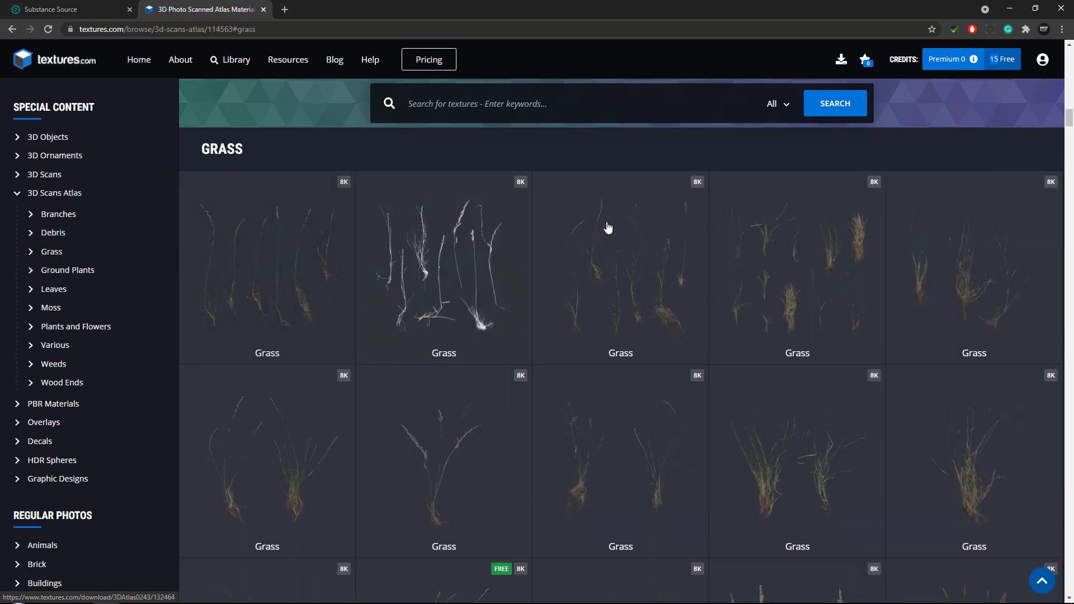
{"action": "scroll", "coordinate": [808, 302], "scroll_direction": "down", "scroll_amount": 3}
{"action": "scroll", "coordinate": [847, 149], "scroll_direction": "down", "scroll_amount": 4}
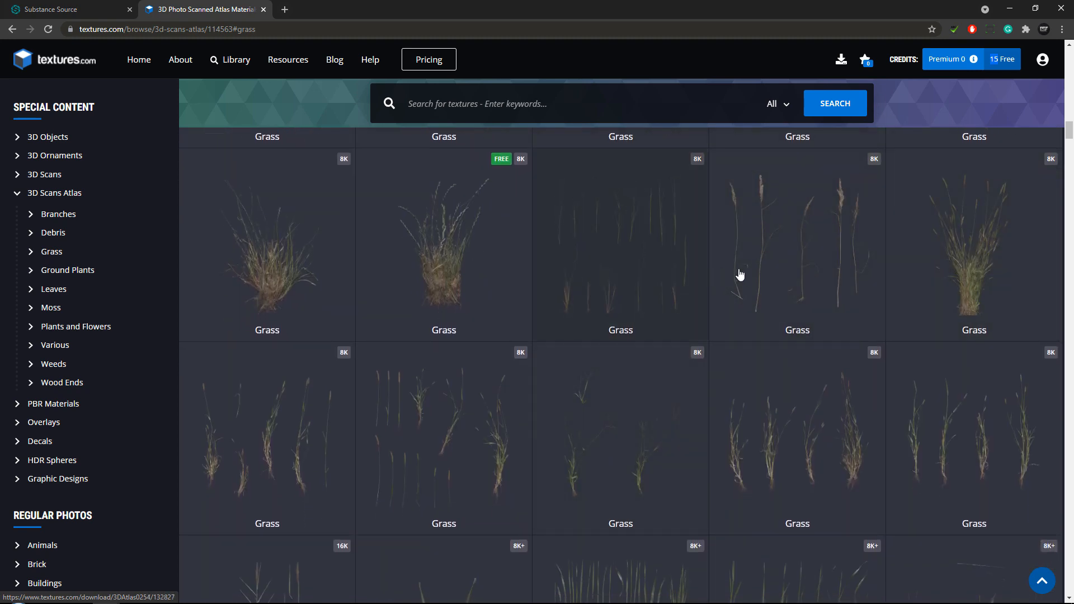
Step: Open one of the scanned grass atlases, examine its texture maps and download sizes, and close its page
{"action": "left_click", "coordinate": [640, 245]}
{"action": "scroll", "coordinate": [284, 413], "scroll_direction": "down", "scroll_amount": 5}
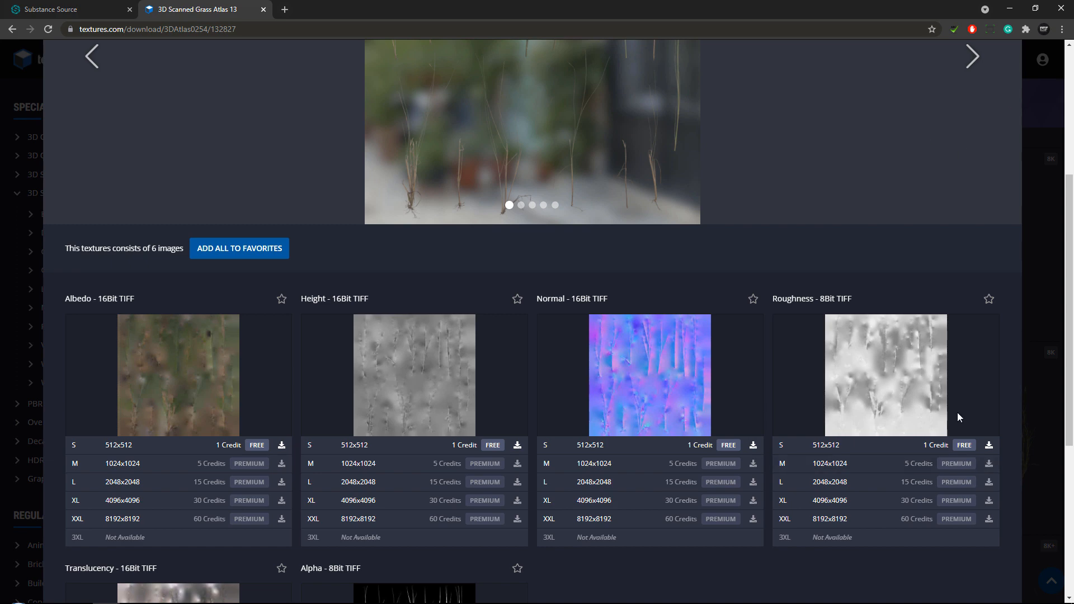
{"action": "left_click", "coordinate": [1046, 253]}
Step: Return to Quixel Bridge, look further through the grass atlases and view the details of a green Swamp Grass atlas
{"action": "scroll", "coordinate": [561, 424], "scroll_direction": "down", "scroll_amount": 5}
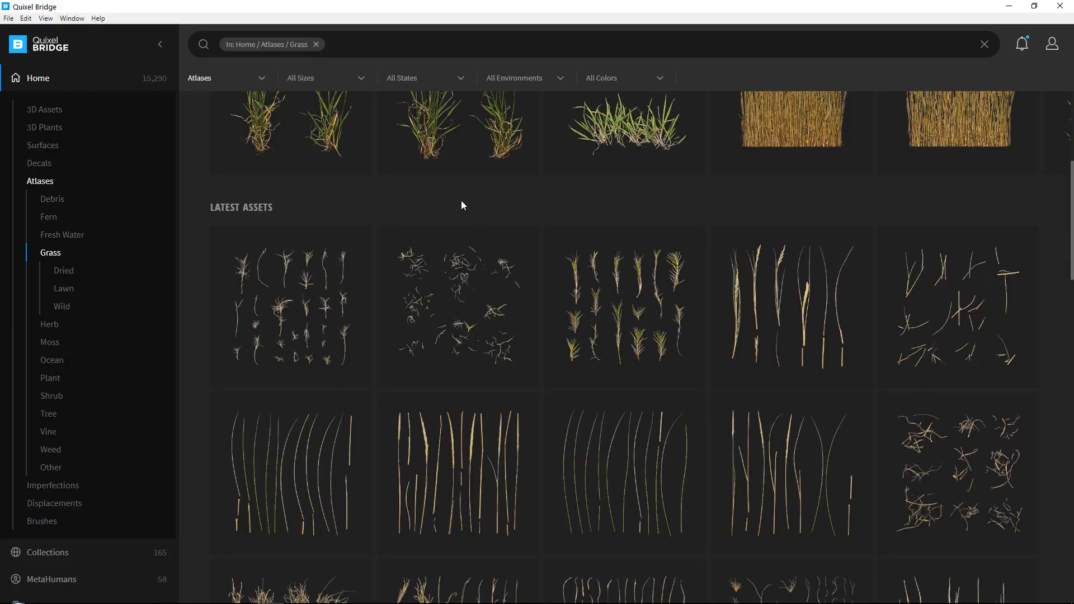
{"action": "scroll", "coordinate": [509, 218], "scroll_direction": "down", "scroll_amount": 4}
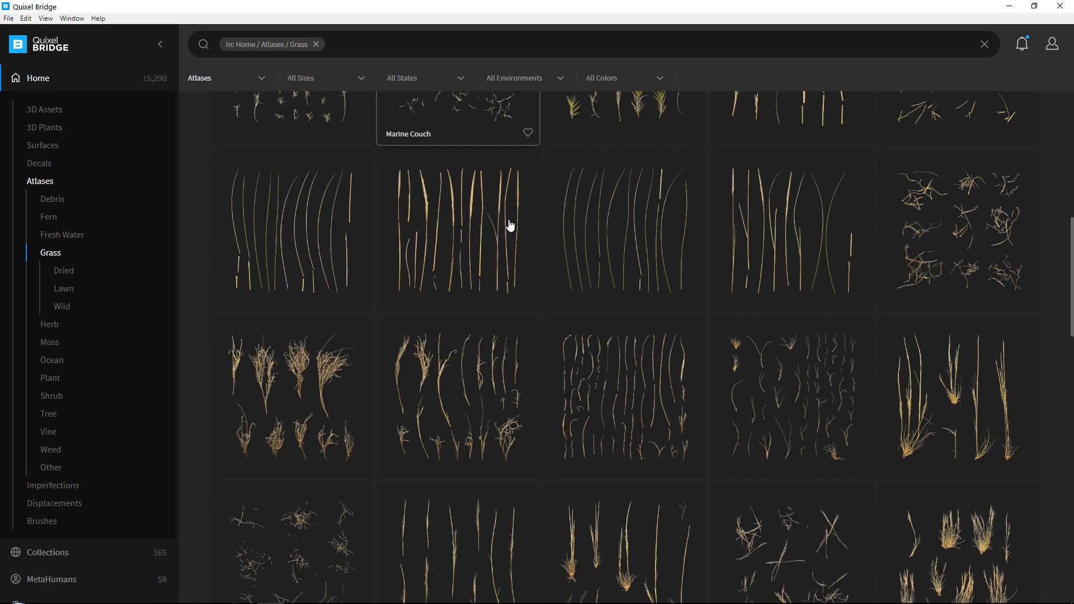
{"action": "scroll", "coordinate": [509, 225], "scroll_direction": "down", "scroll_amount": 8}
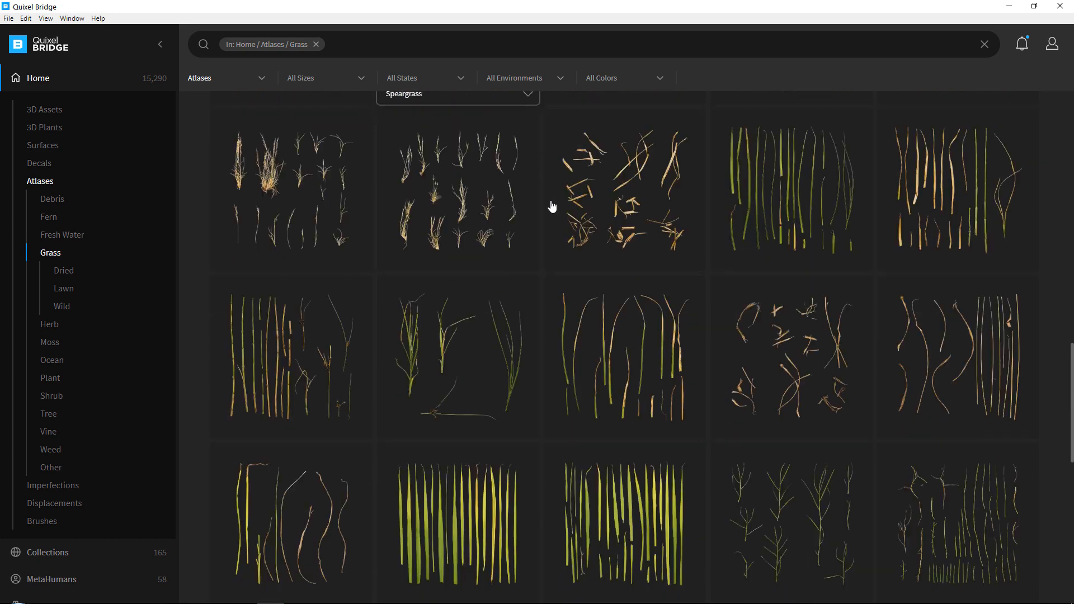
{"action": "left_click", "coordinate": [813, 174]}
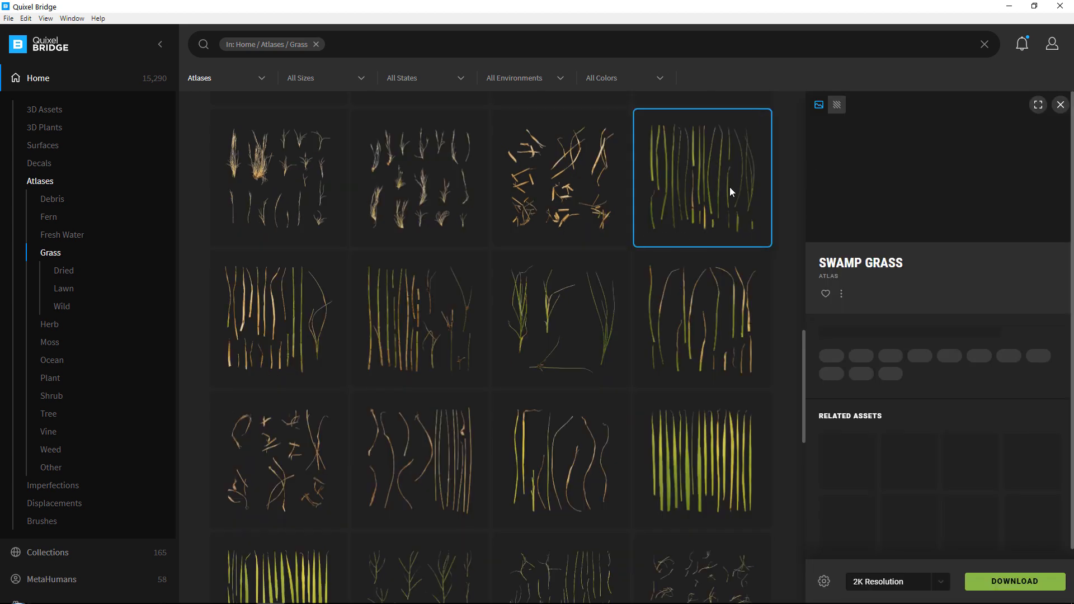
{"action": "scroll", "coordinate": [727, 296], "scroll_direction": "down", "scroll_amount": 3}
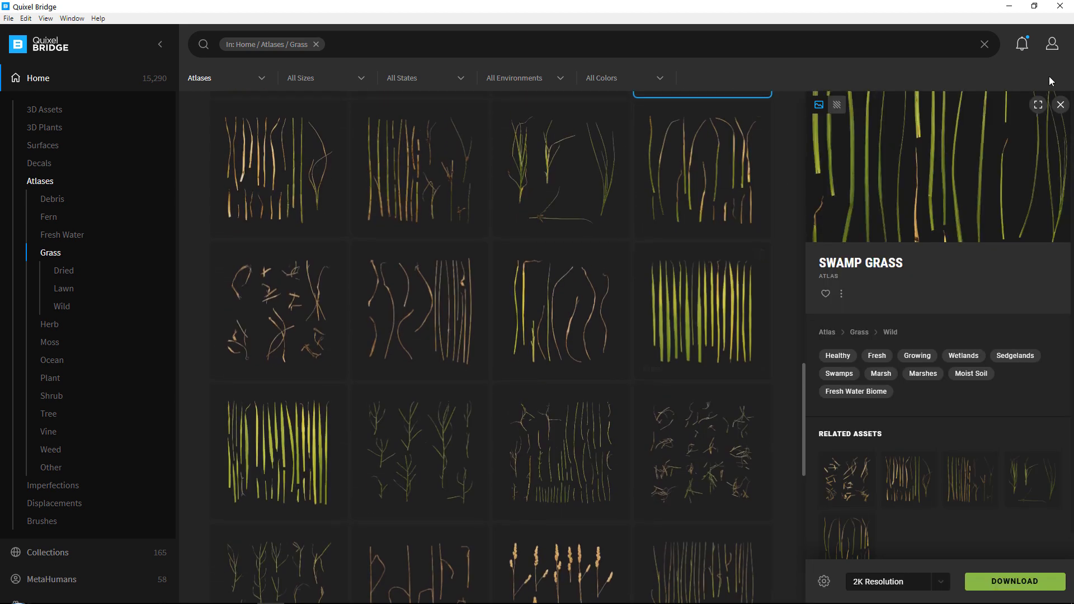
{"action": "left_click", "coordinate": [1060, 105]}
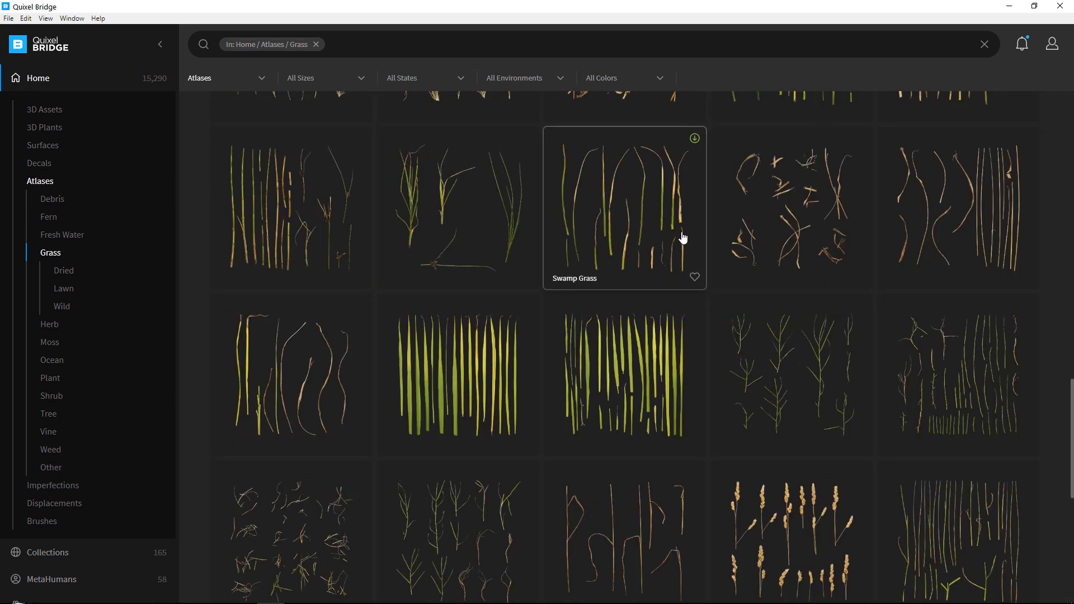
{"action": "scroll", "coordinate": [679, 238], "scroll_direction": "down", "scroll_amount": 3}
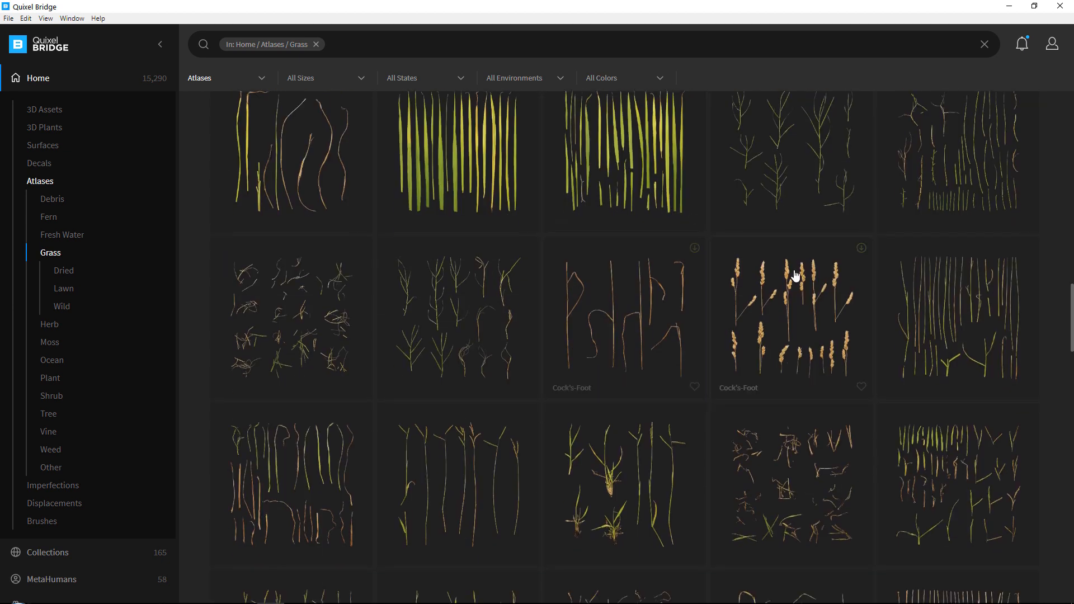
Step: Download the wild Dallisgrass atlas at 2K resolution and export it to Unreal Engine
{"action": "left_click", "coordinate": [941, 297]}
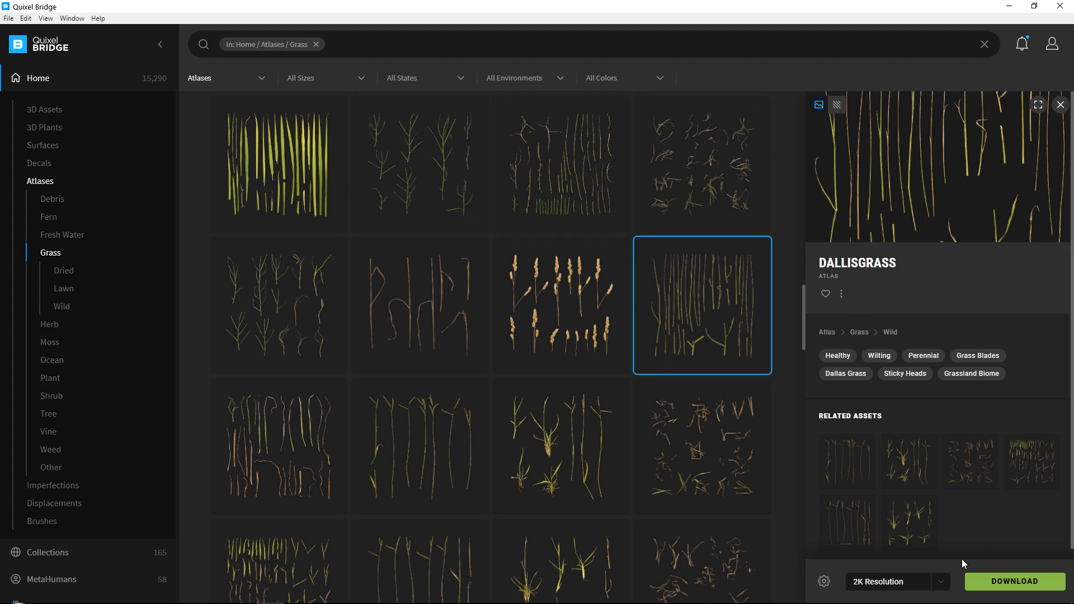
{"action": "left_click", "coordinate": [1025, 584]}
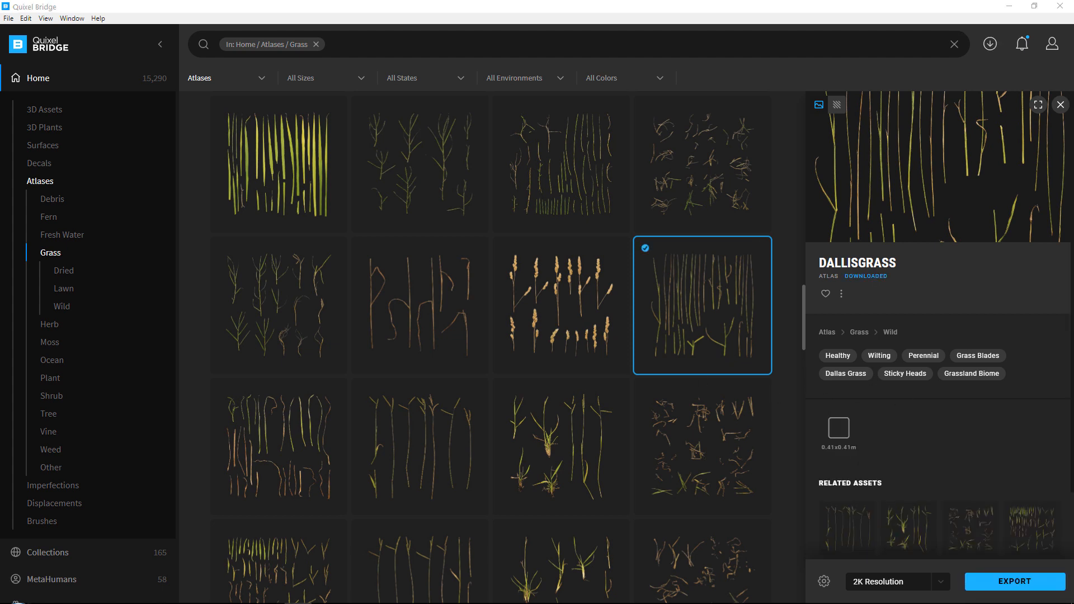
{"action": "left_click", "coordinate": [1013, 583]}
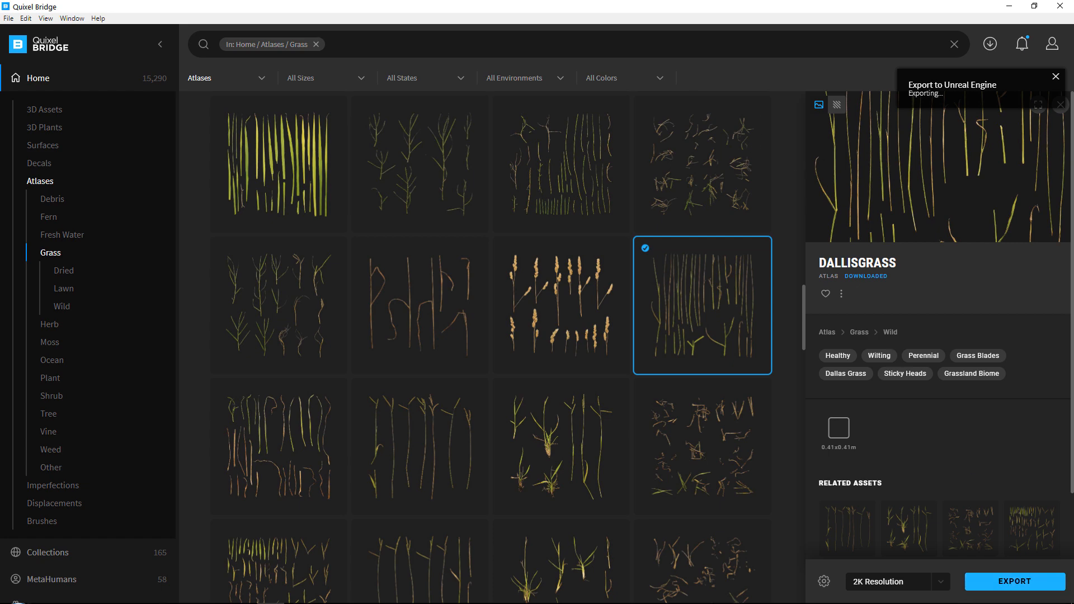
Step: Switch to Unreal Engine and open the source file location of the albedo texture in Megascans/Atlases/Paspalum_Dilatatum_oerbefph2
{"action": "key", "text": "alt+Tab"}
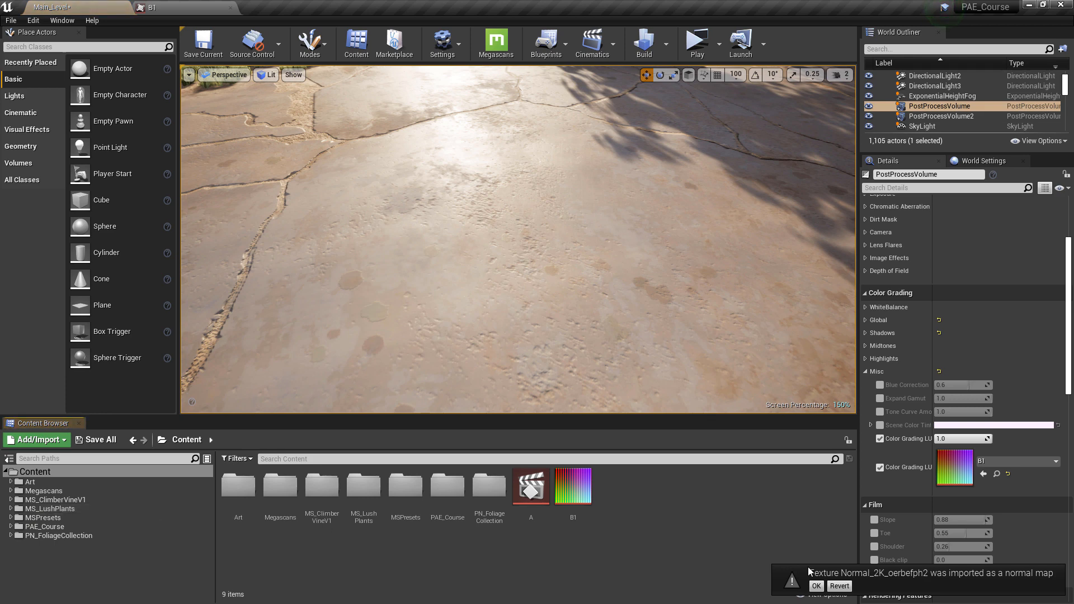
{"action": "left_click", "coordinate": [10, 491]}
{"action": "left_click", "coordinate": [15, 517]}
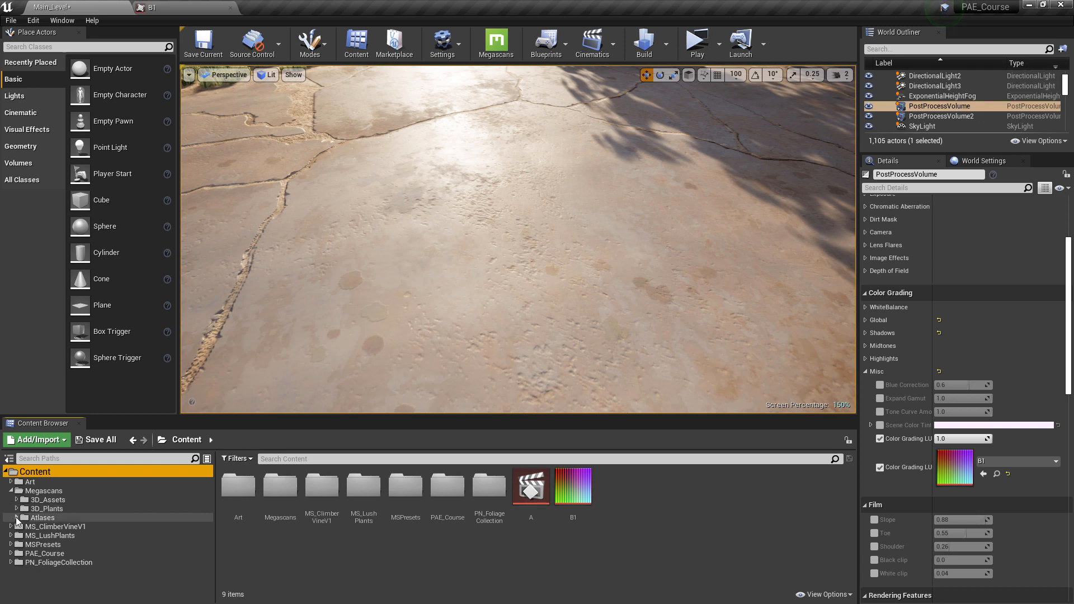
{"action": "left_click", "coordinate": [86, 535]}
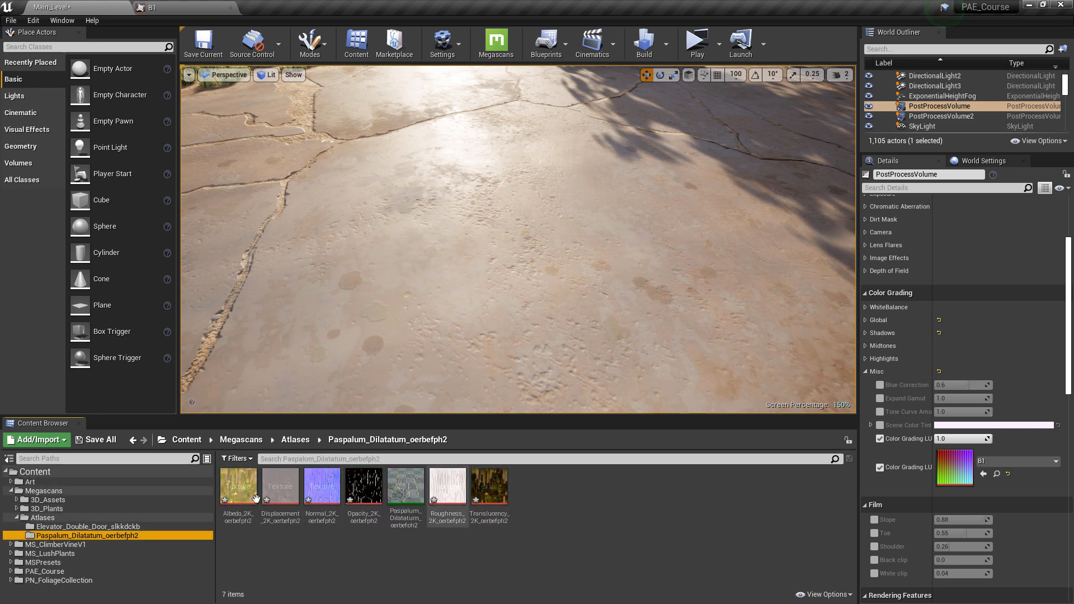
{"action": "left_click", "coordinate": [238, 497]}
{"action": "right_click", "coordinate": [239, 498]}
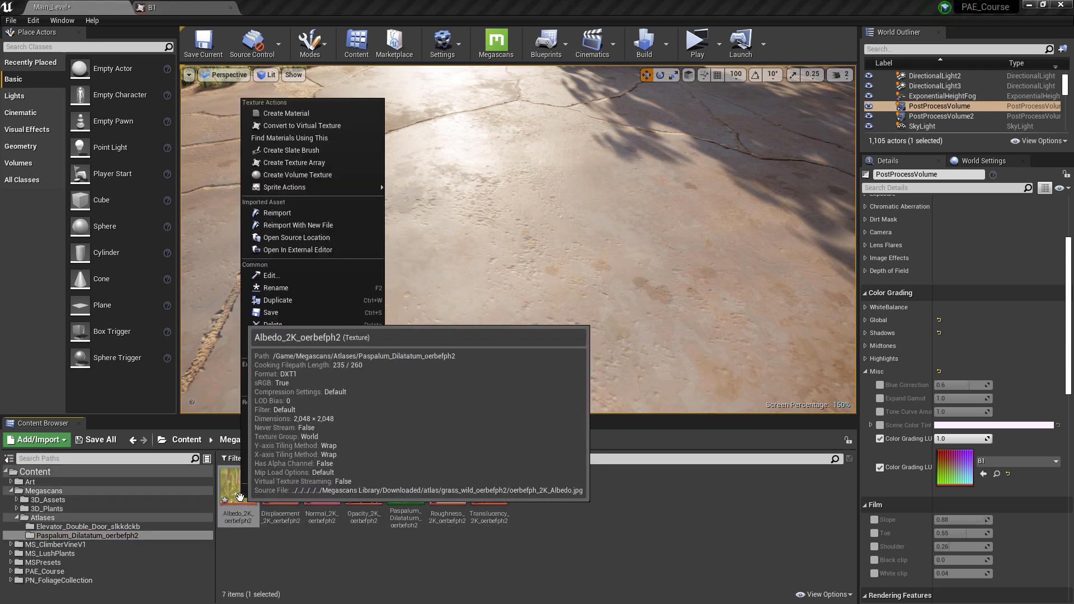
{"action": "left_click", "coordinate": [305, 242]}
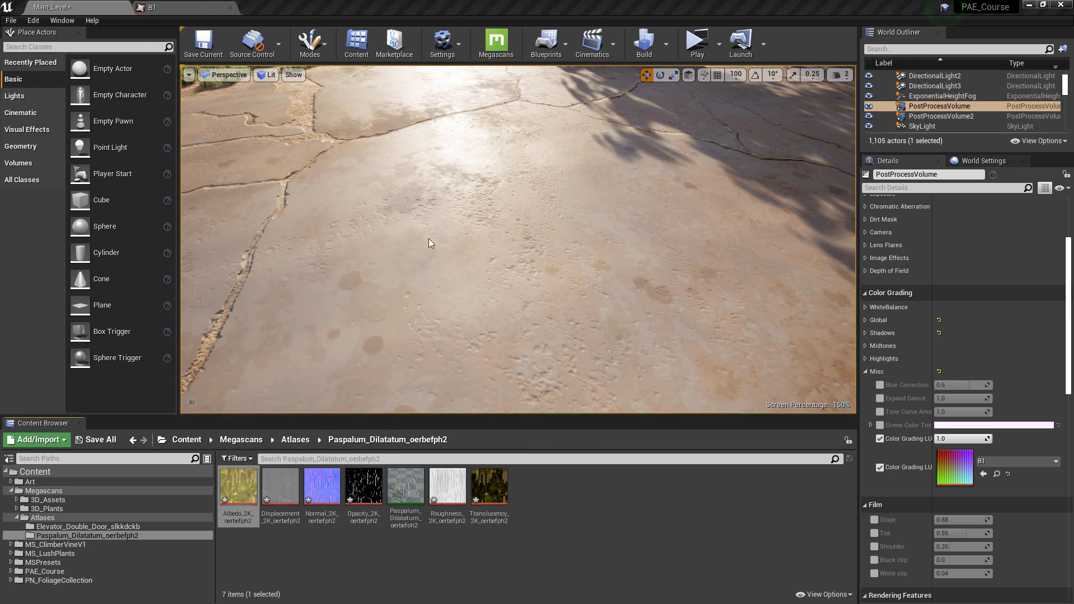
{"action": "left_click_drag", "start_coordinate": [1073, 71], "coordinate": [203, 66]}
{"action": "left_click_drag", "start_coordinate": [415, 80], "coordinate": [1073, 78]}
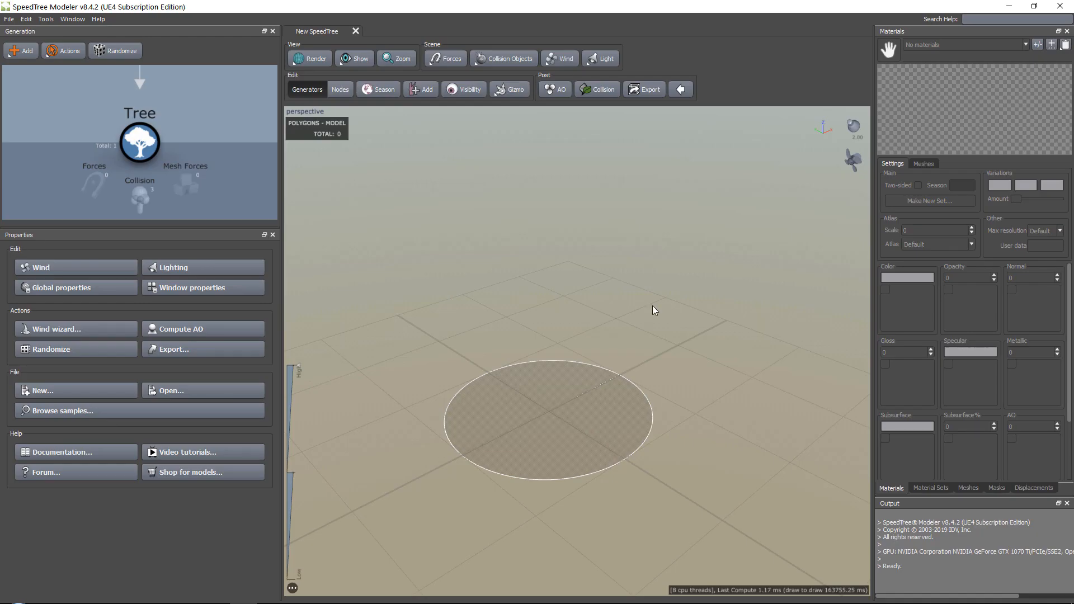
Step: In SpeedTree Modeler, add a new material named Grass_A
{"action": "scroll", "coordinate": [619, 315], "scroll_direction": "up", "scroll_amount": 1}
{"action": "left_click_drag", "start_coordinate": [595, 297], "coordinate": [615, 318]}
{"action": "scroll", "coordinate": [623, 314], "scroll_direction": "down", "scroll_amount": 1}
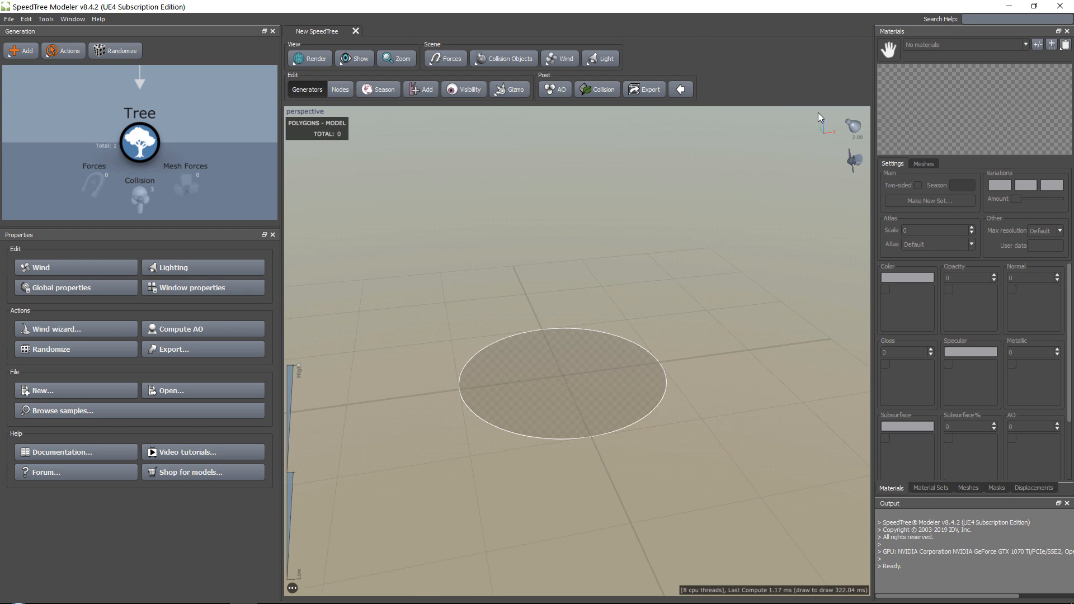
{"action": "left_click", "coordinate": [1038, 45]}
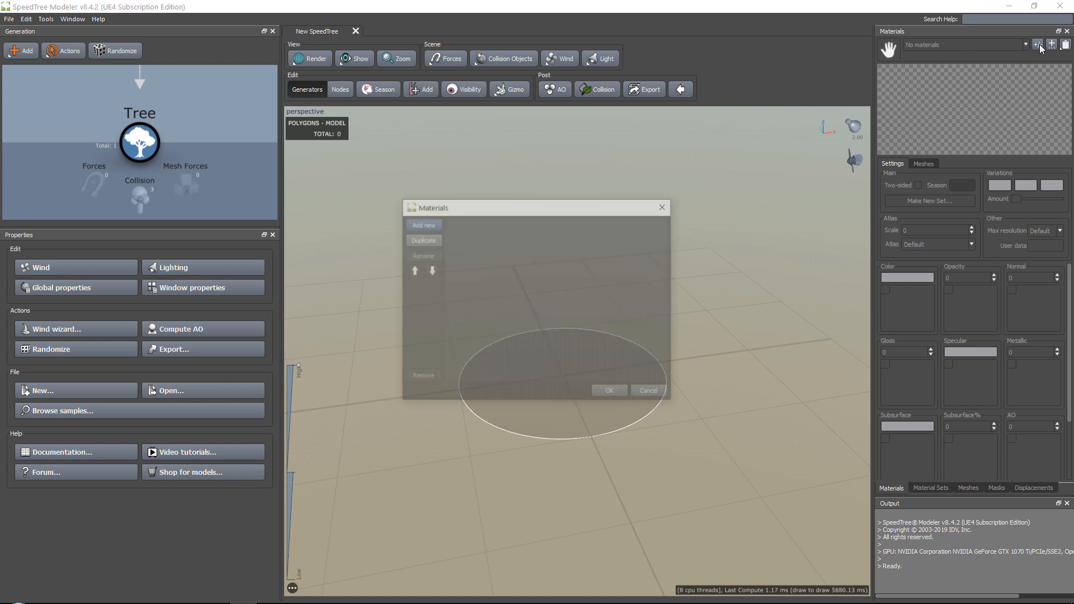
{"action": "left_click", "coordinate": [428, 224]}
{"action": "left_click", "coordinate": [427, 256]}
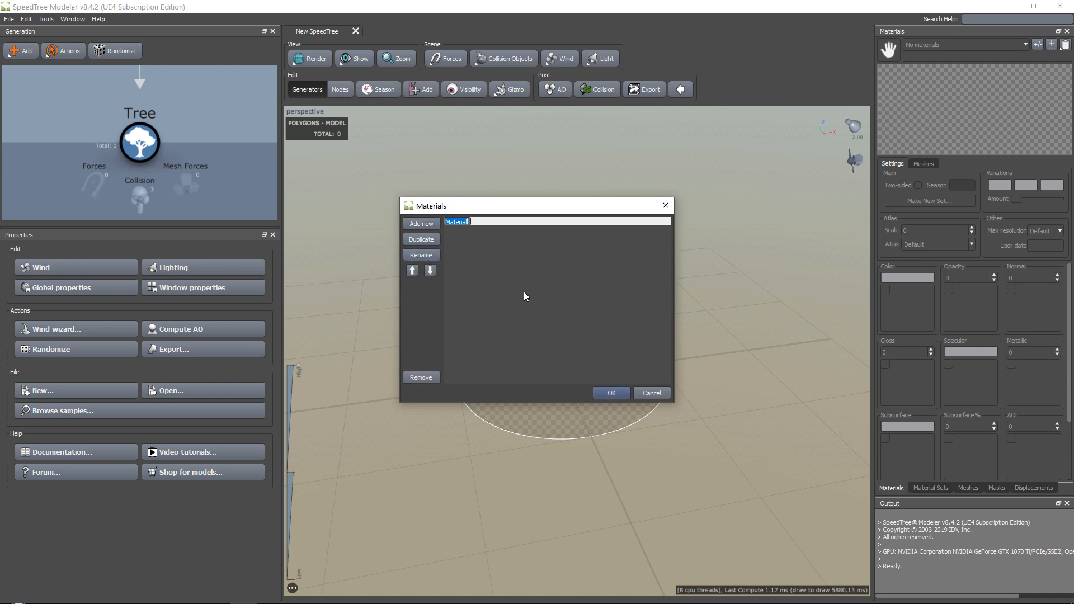
{"action": "type", "text": "Gl"}
{"action": "type", "text": "ass_A"}
{"action": "key", "text": "Return"}
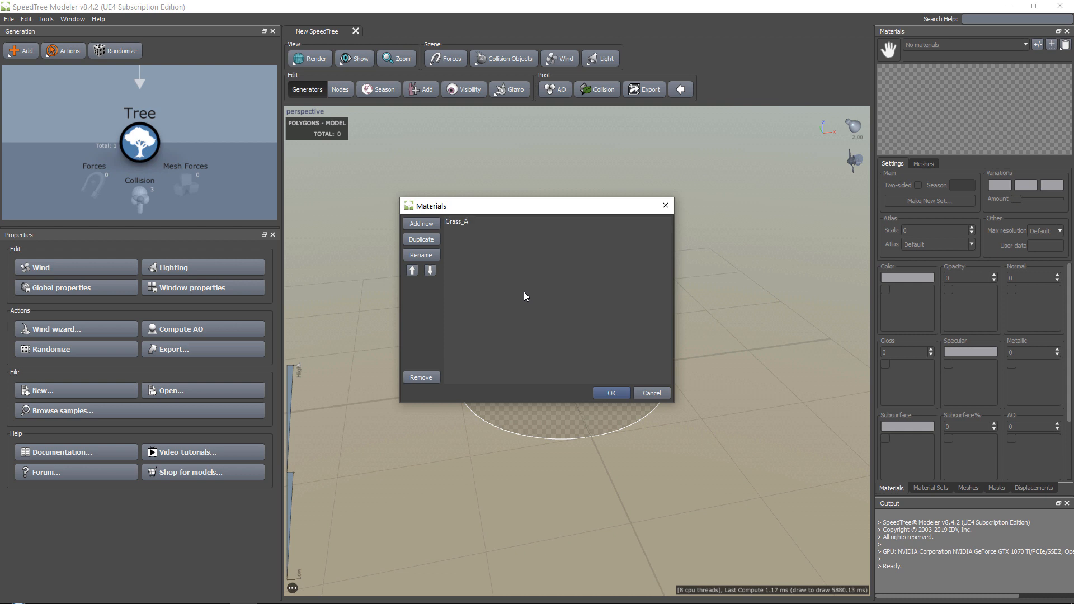
{"action": "left_click", "coordinate": [609, 392]}
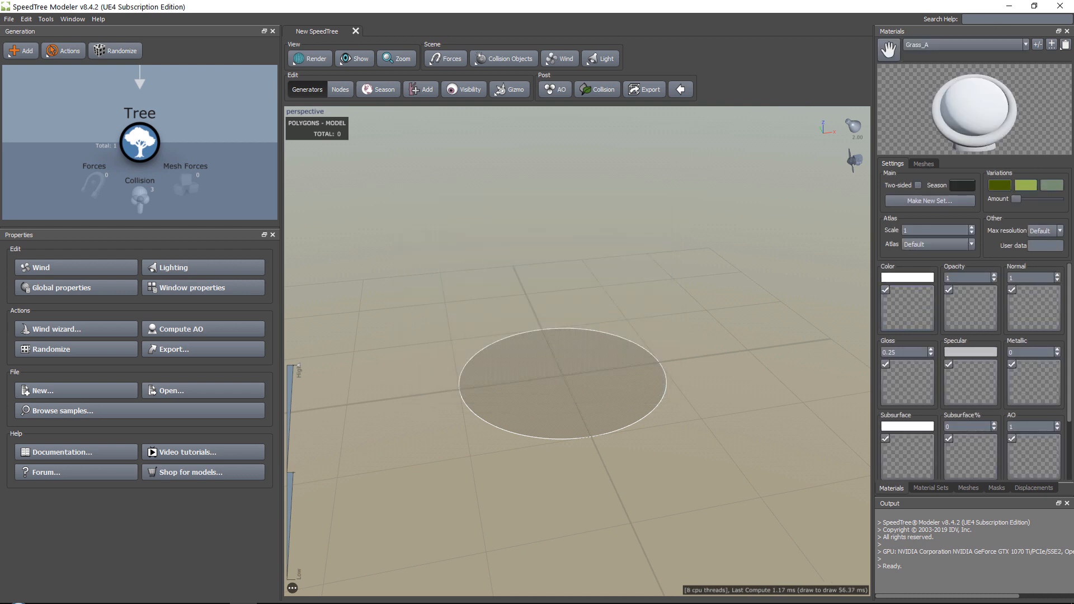
Step: Assign the atlas's albedo, opacity and normal textures to the Color, Opacity and Normal maps of Grass_A and make the material two-sided
{"action": "left_click_drag", "start_coordinate": [1073, 404], "coordinate": [925, 311]}
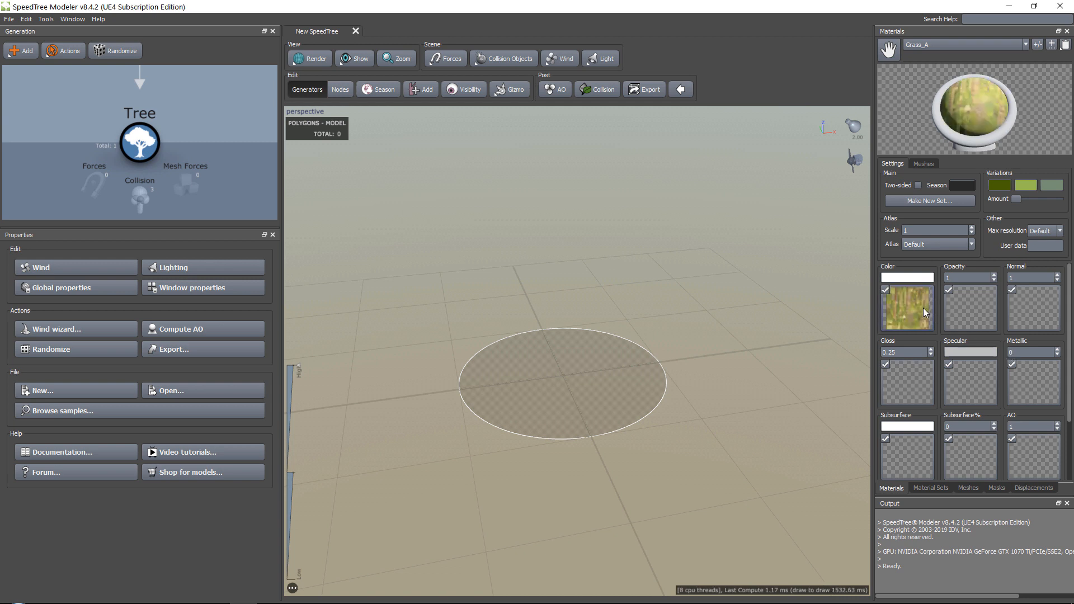
{"action": "scroll", "coordinate": [1001, 279], "scroll_direction": "down", "scroll_amount": 1}
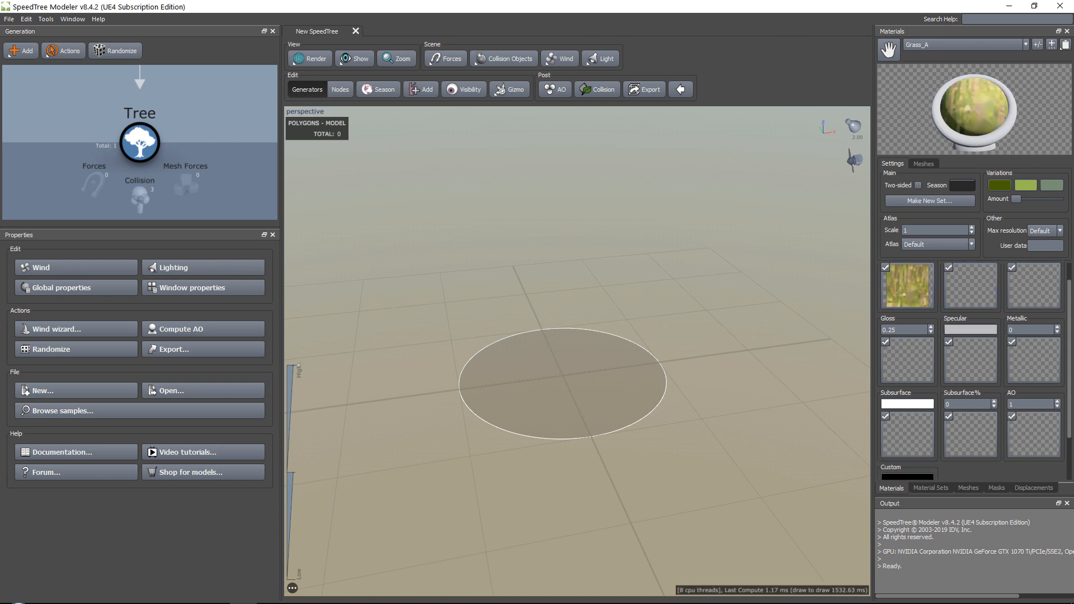
{"action": "left_click_drag", "start_coordinate": [1073, 347], "coordinate": [972, 297]}
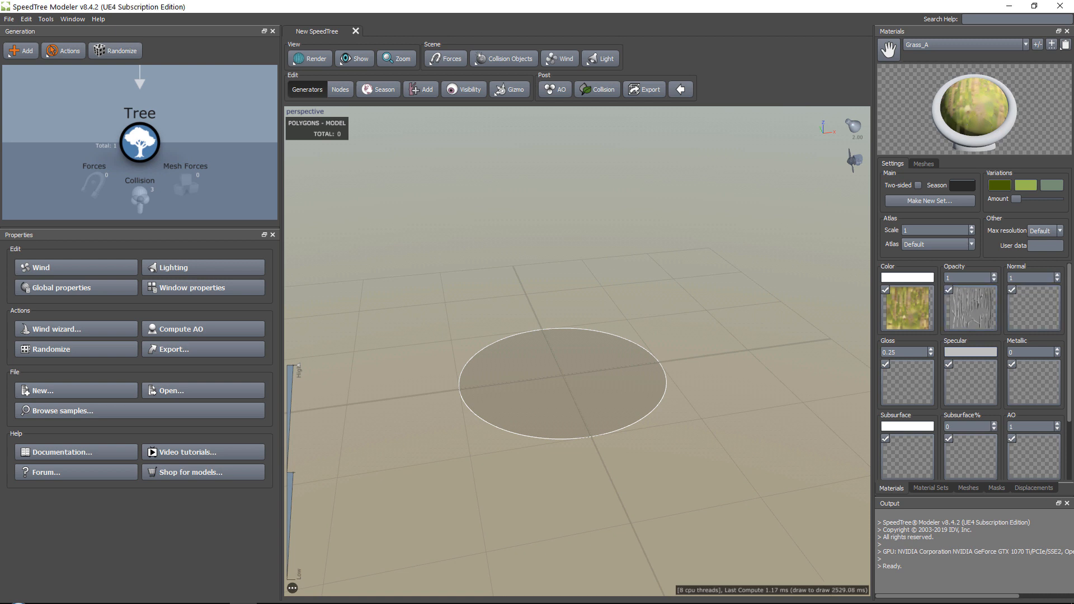
{"action": "left_click_drag", "start_coordinate": [1073, 347], "coordinate": [1039, 318]}
{"action": "scroll", "coordinate": [1030, 328], "scroll_direction": "down", "scroll_amount": 1}
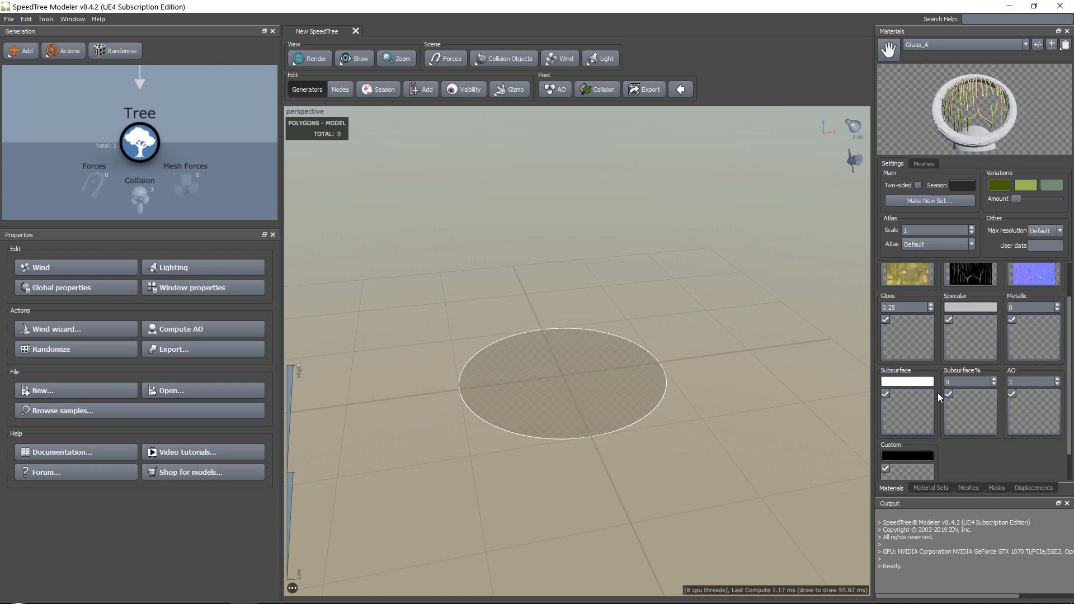
{"action": "scroll", "coordinate": [941, 386], "scroll_direction": "up", "scroll_amount": 1}
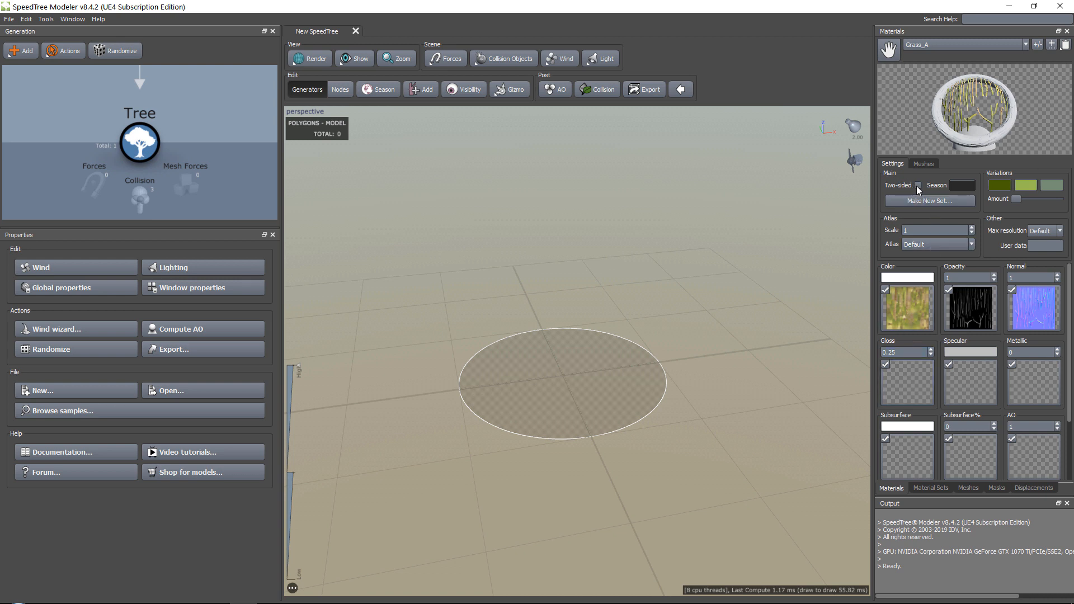
{"action": "left_click", "coordinate": [918, 184]}
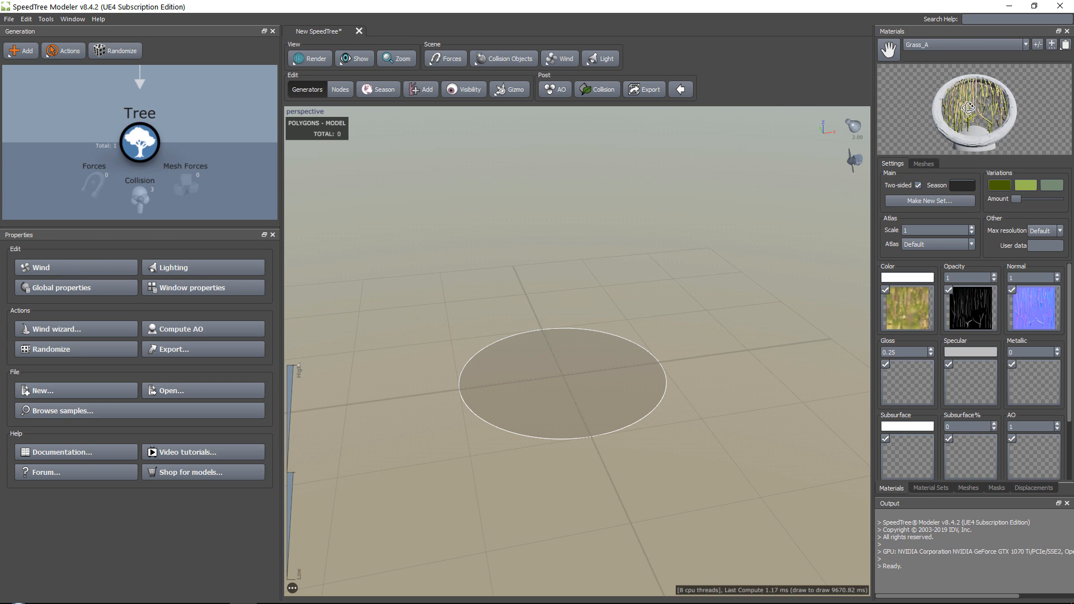
{"action": "left_click_drag", "start_coordinate": [968, 109], "coordinate": [989, 89]}
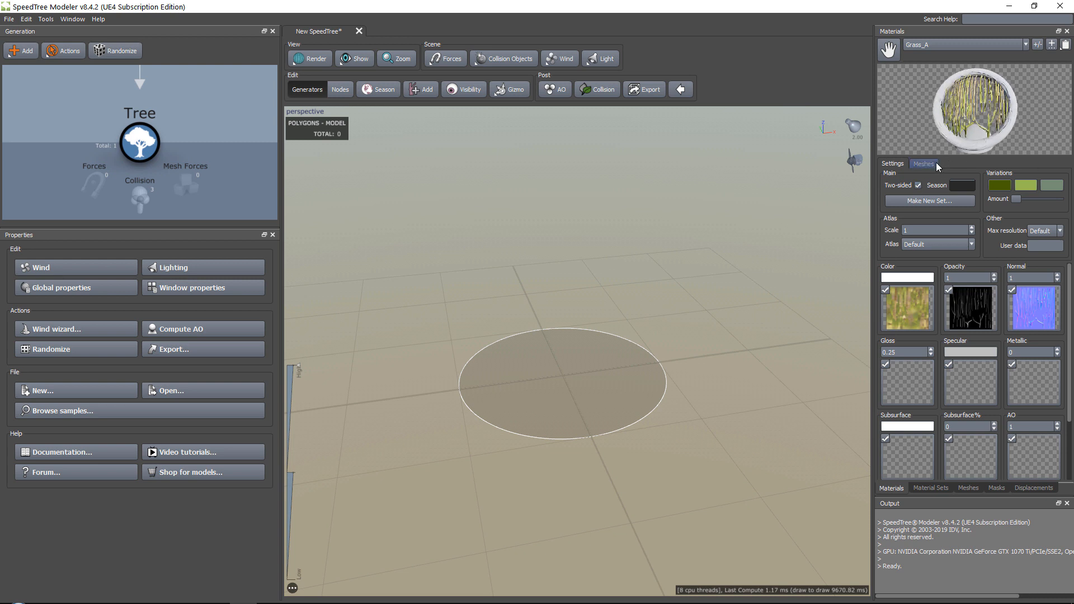
Step: Open a cutout mesh for the Grass_A material for editing and show the opacity map as its background
{"action": "scroll", "coordinate": [569, 385], "scroll_direction": "up", "scroll_amount": 2}
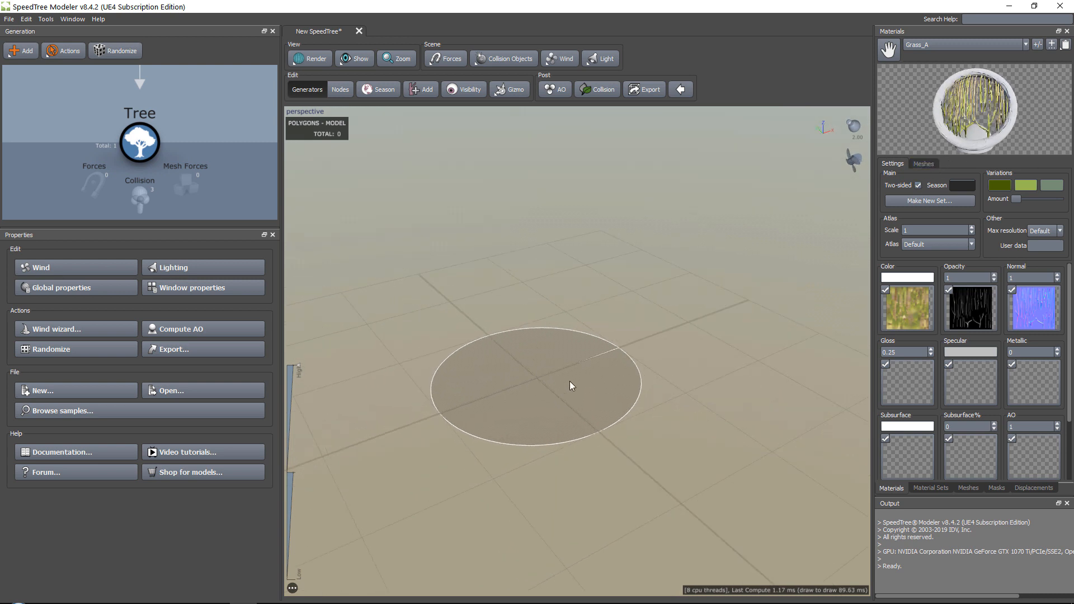
{"action": "scroll", "coordinate": [543, 381], "scroll_direction": "down", "scroll_amount": 4}
{"action": "scroll", "coordinate": [539, 377], "scroll_direction": "up", "scroll_amount": 5}
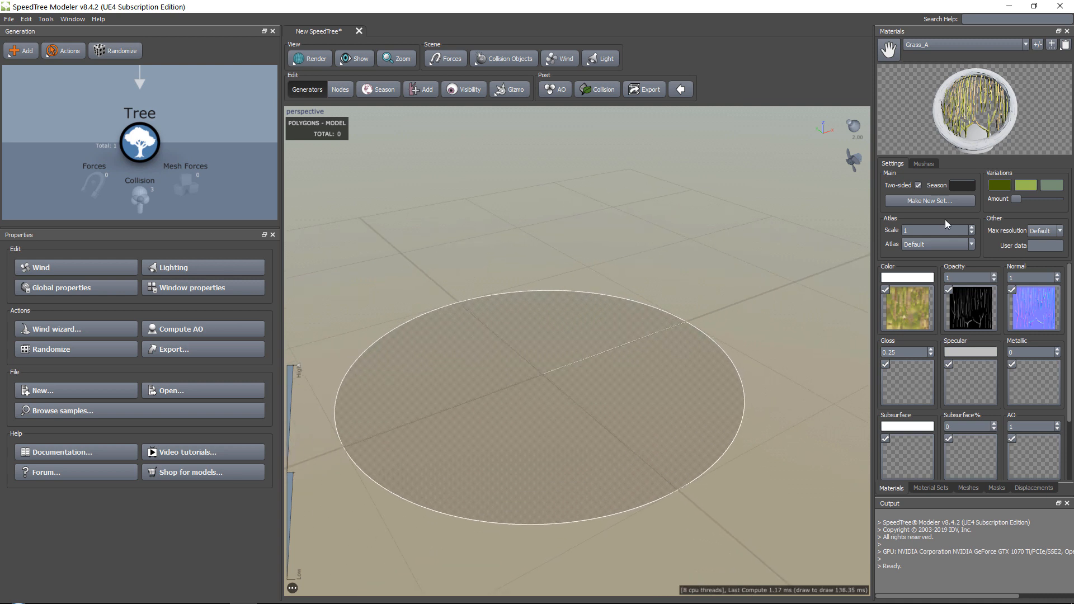
{"action": "left_click", "coordinate": [930, 165]}
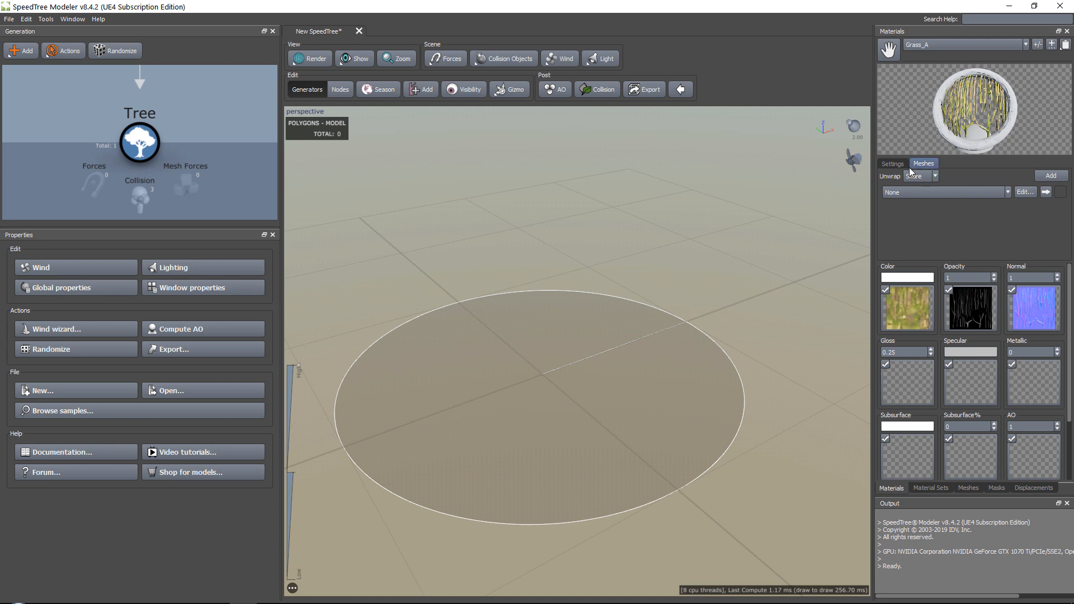
{"action": "left_click", "coordinate": [1025, 192]}
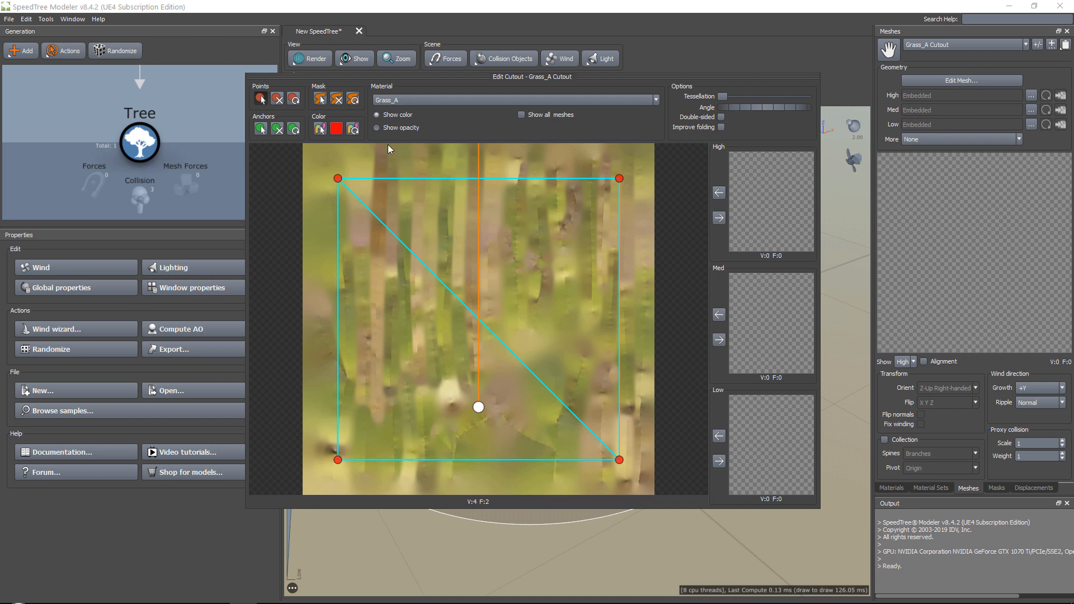
{"action": "left_click", "coordinate": [389, 128]}
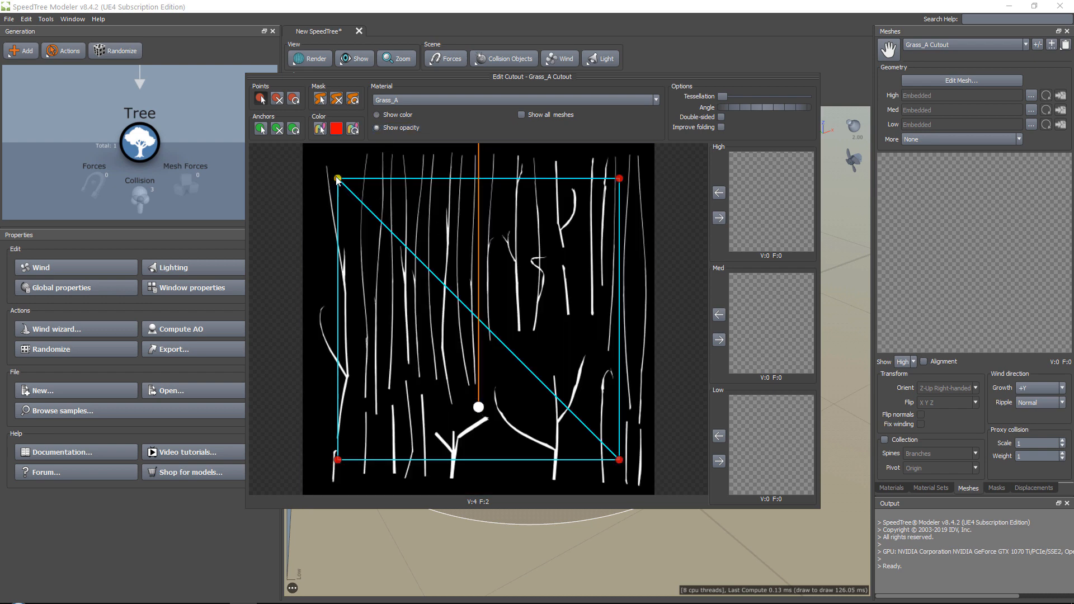
Step: Fit a six-point cutout outline around the tall thin blade second from the left in the atlas and place the pivot at its base
{"action": "left_click_drag", "start_coordinate": [338, 178], "coordinate": [365, 152]}
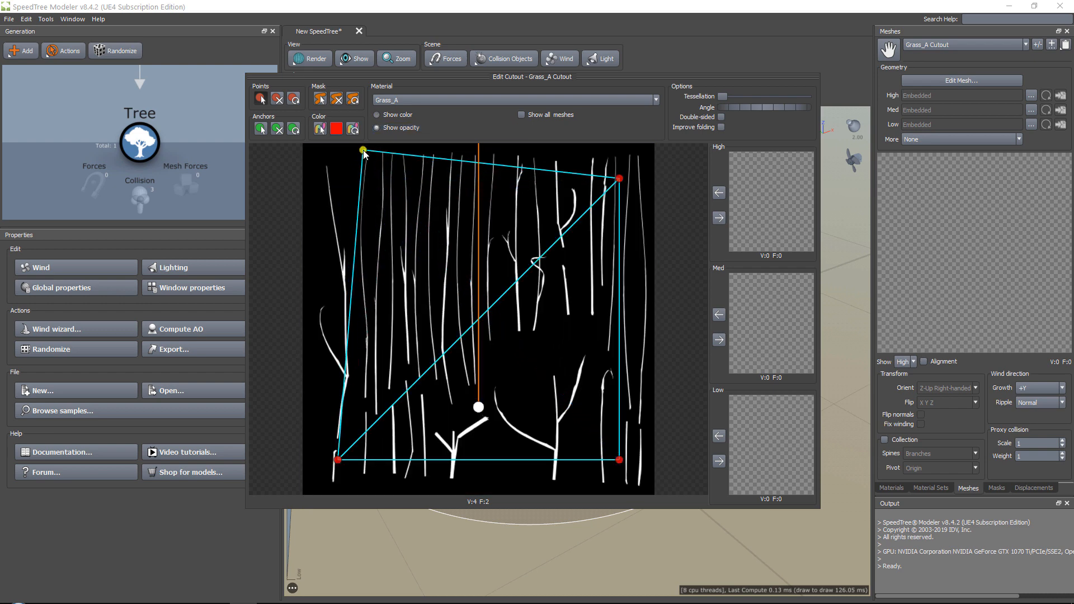
{"action": "left_click_drag", "start_coordinate": [337, 460], "coordinate": [355, 268]}
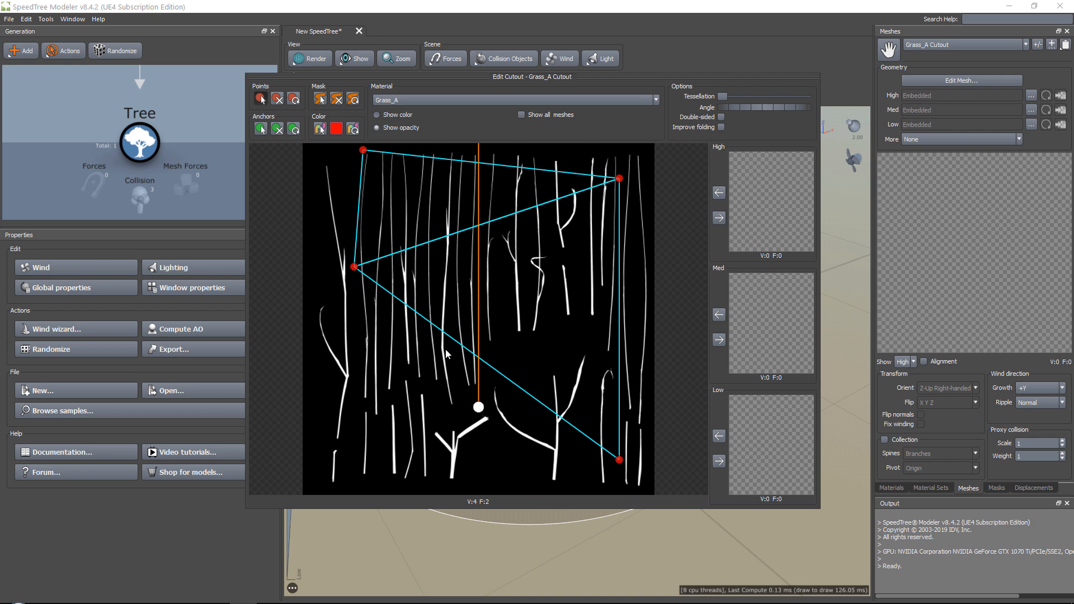
{"action": "left_click_drag", "start_coordinate": [448, 343], "coordinate": [363, 400]}
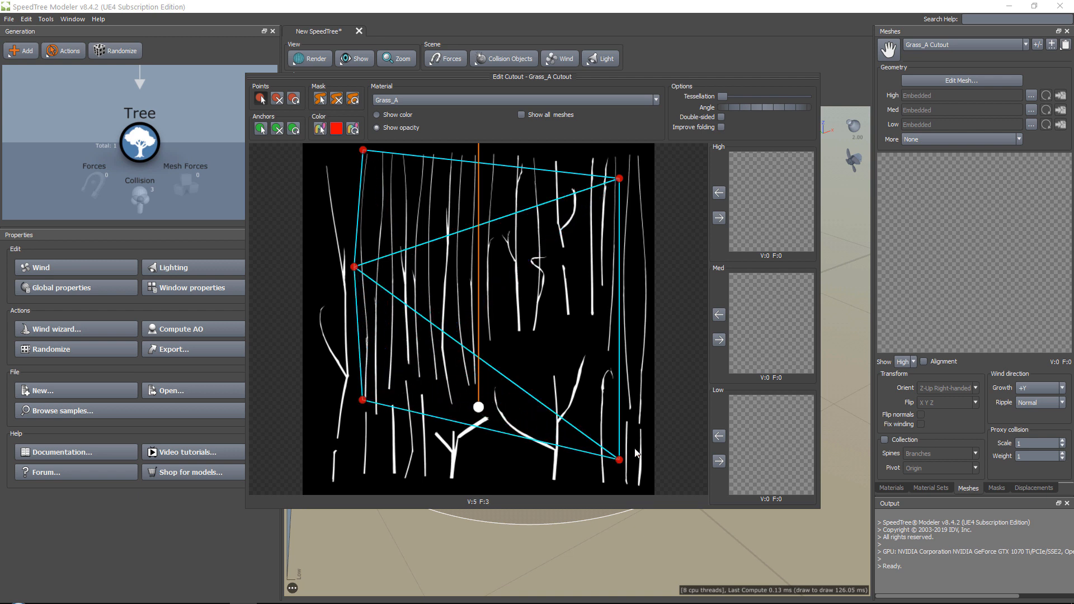
{"action": "left_click_drag", "start_coordinate": [619, 460], "coordinate": [371, 399]}
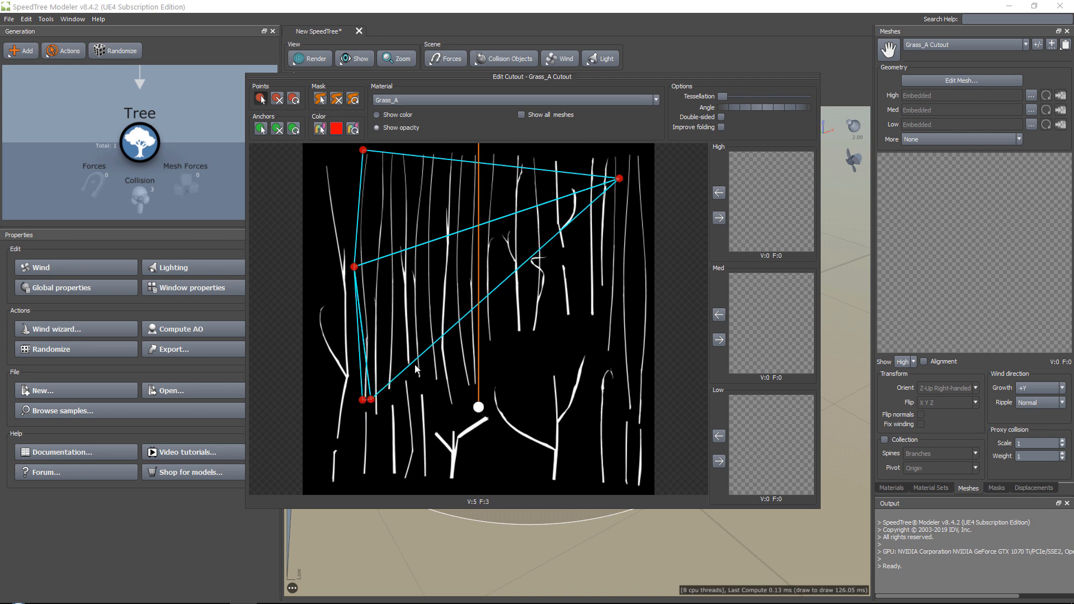
{"action": "left_click_drag", "start_coordinate": [619, 178], "coordinate": [374, 152]}
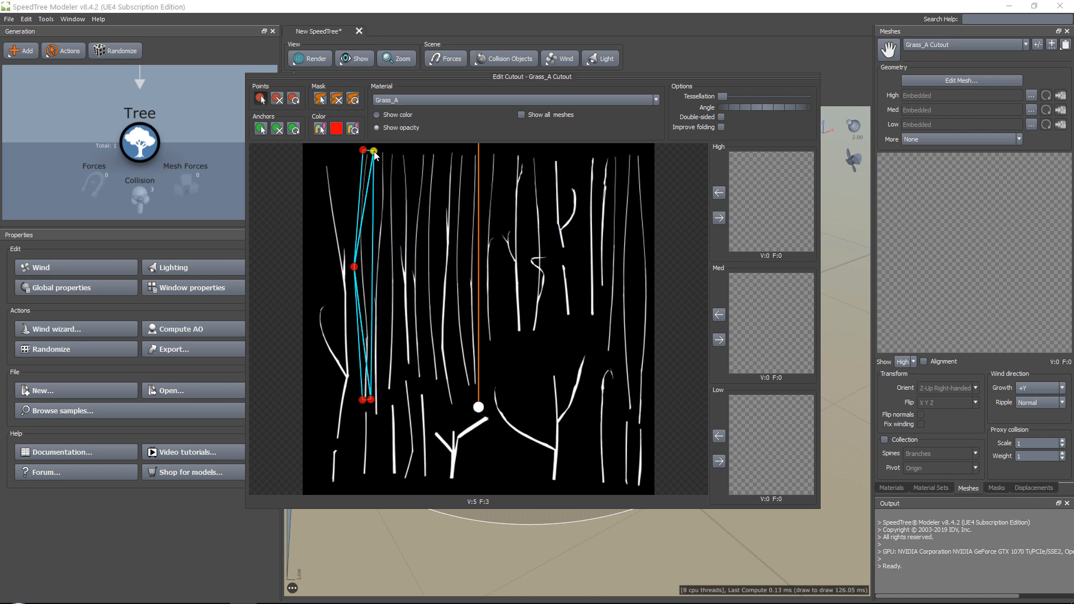
{"action": "left_click", "coordinate": [367, 262]}
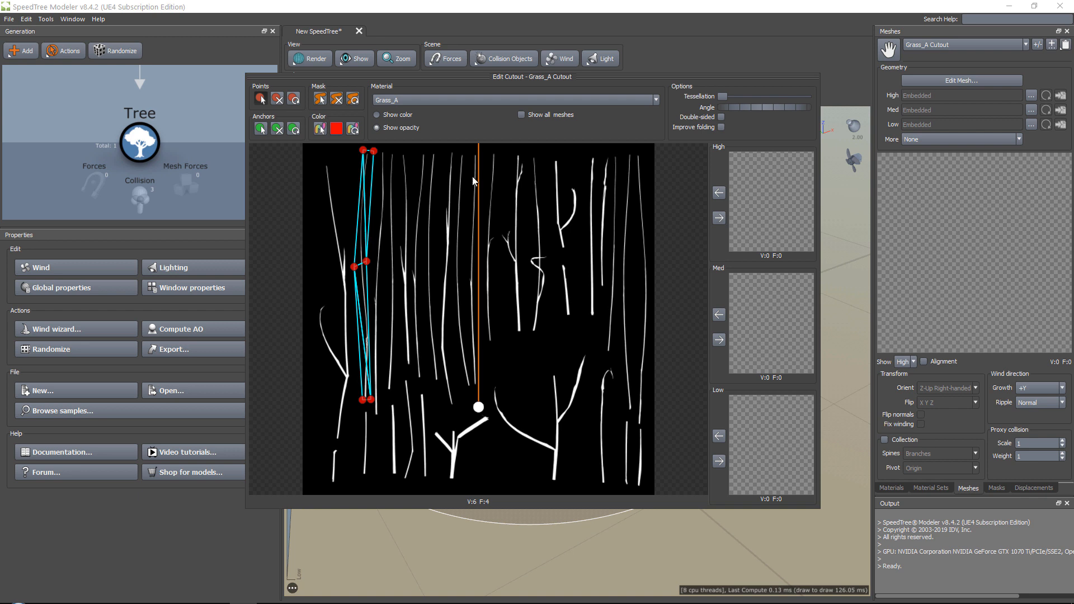
{"action": "left_click_drag", "start_coordinate": [477, 415], "coordinate": [368, 402]}
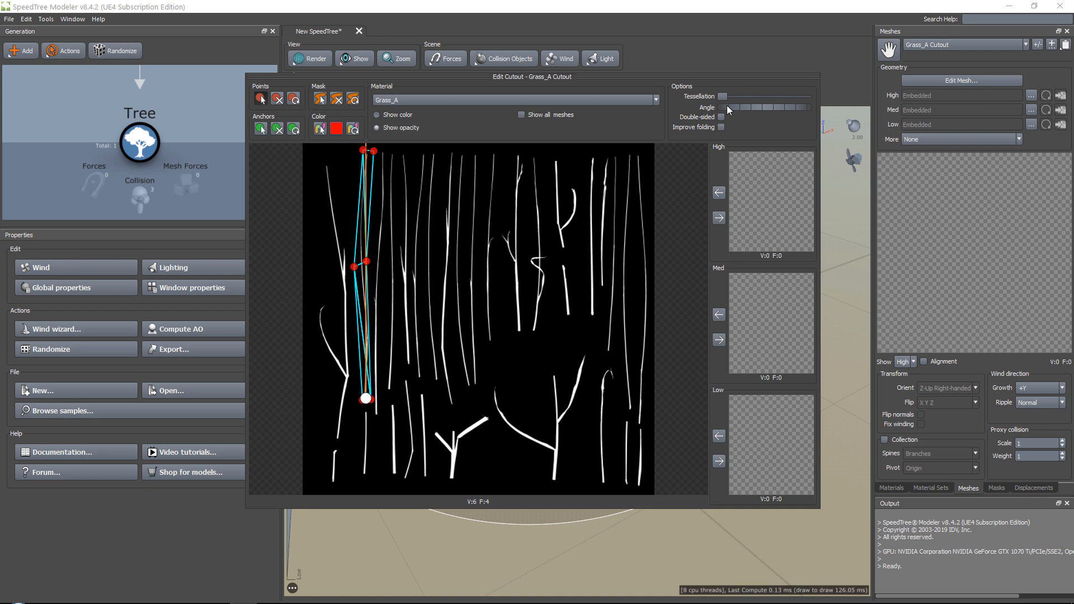
Step: Store the blade cutout as the High, Med and Low meshes and rotate the High preview to inspect it
{"action": "mouse_move", "coordinate": [727, 105]}
{"action": "left_mouse_down"}
{"action": "mouse_move", "coordinate": [760, 112]}
{"action": "mouse_move", "coordinate": [725, 112]}
{"action": "left_mouse_up"}
{"action": "left_click", "coordinate": [719, 219]}
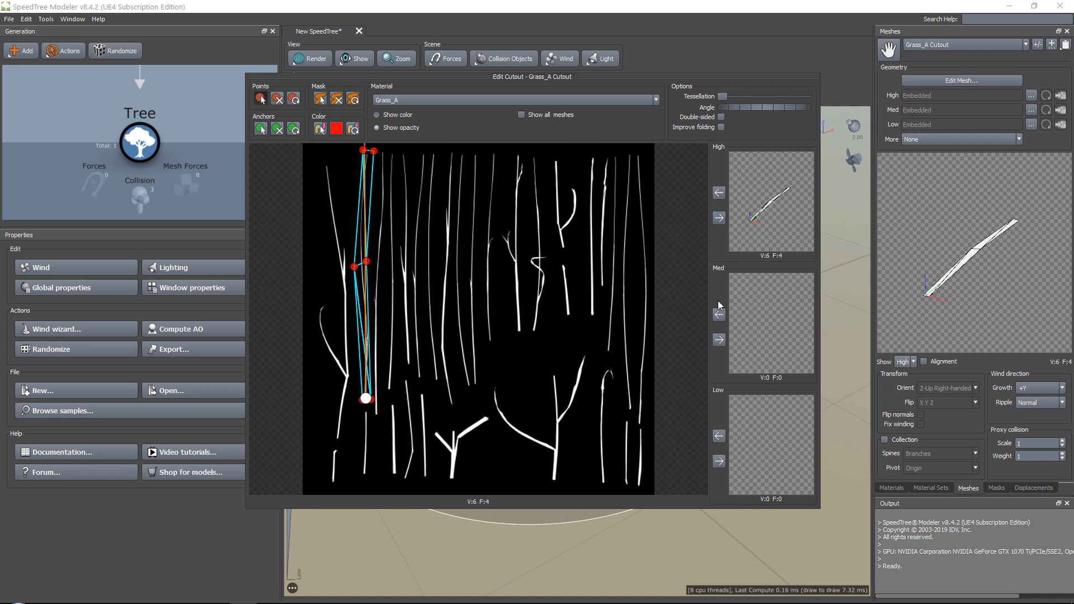
{"action": "left_click", "coordinate": [720, 339]}
{"action": "left_click", "coordinate": [720, 462]}
{"action": "left_click_drag", "start_coordinate": [775, 207], "coordinate": [805, 203]}
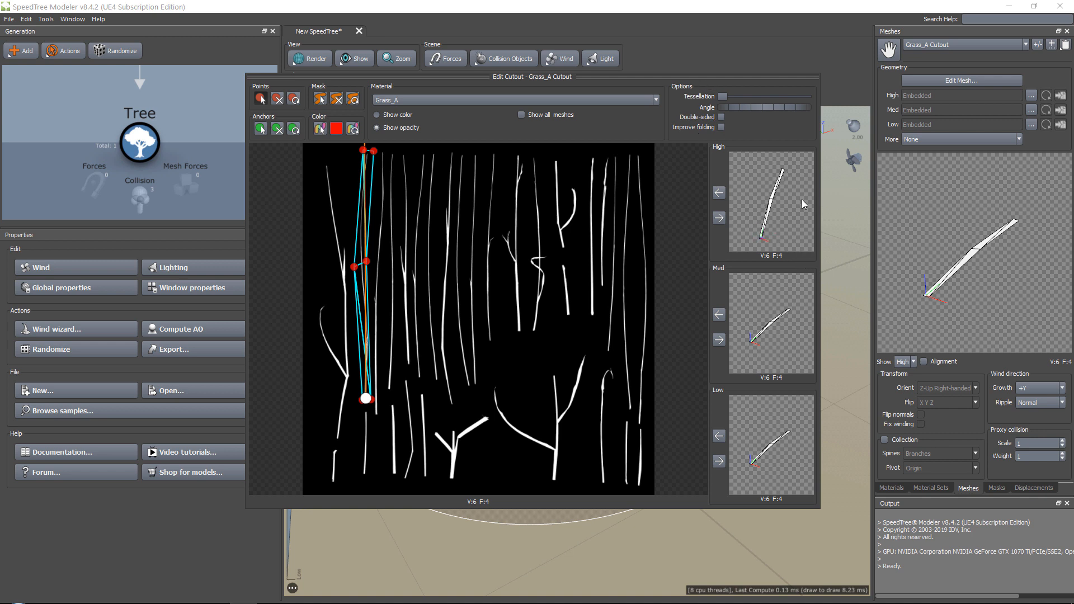
Step: Close the finished blade's cutout editor, then add a second cutout mesh to the Grass_A material and open it for editing
{"action": "left_click", "coordinate": [739, 33]}
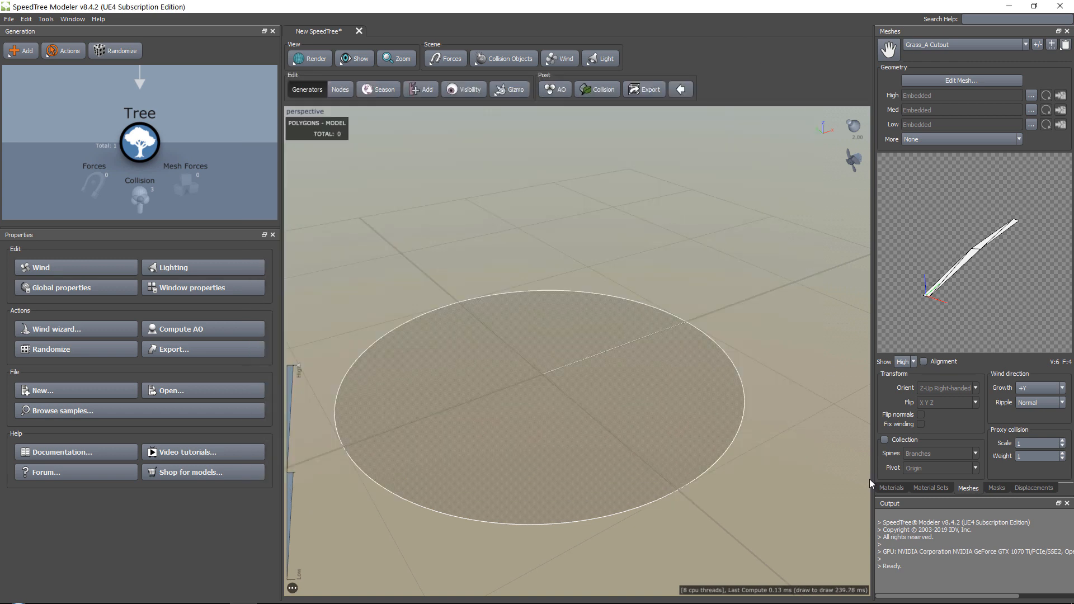
{"action": "left_click", "coordinate": [893, 489]}
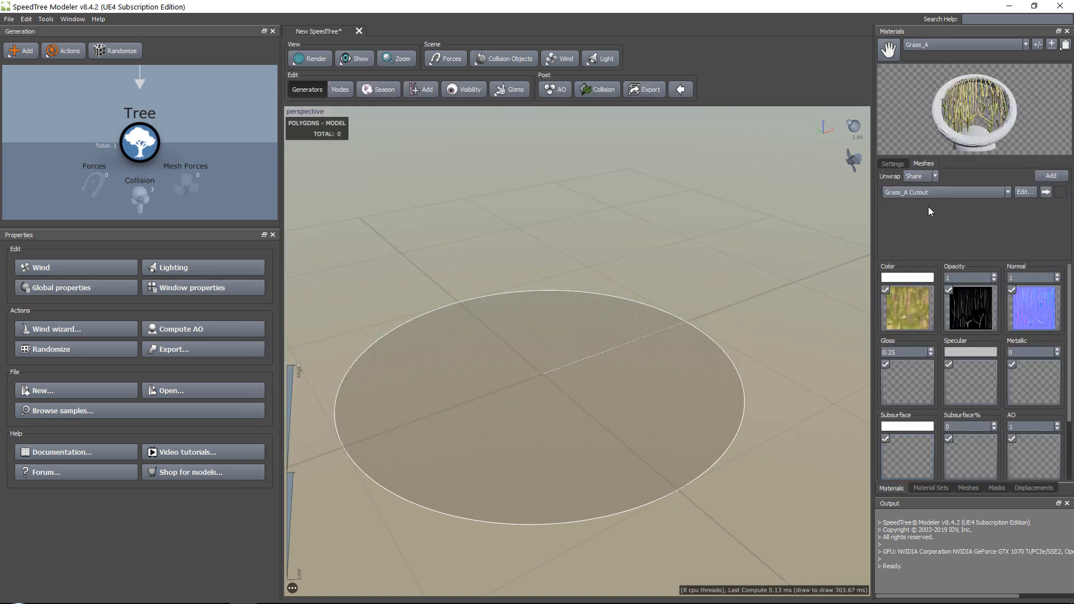
{"action": "left_click", "coordinate": [1044, 177]}
{"action": "left_click", "coordinate": [1029, 207]}
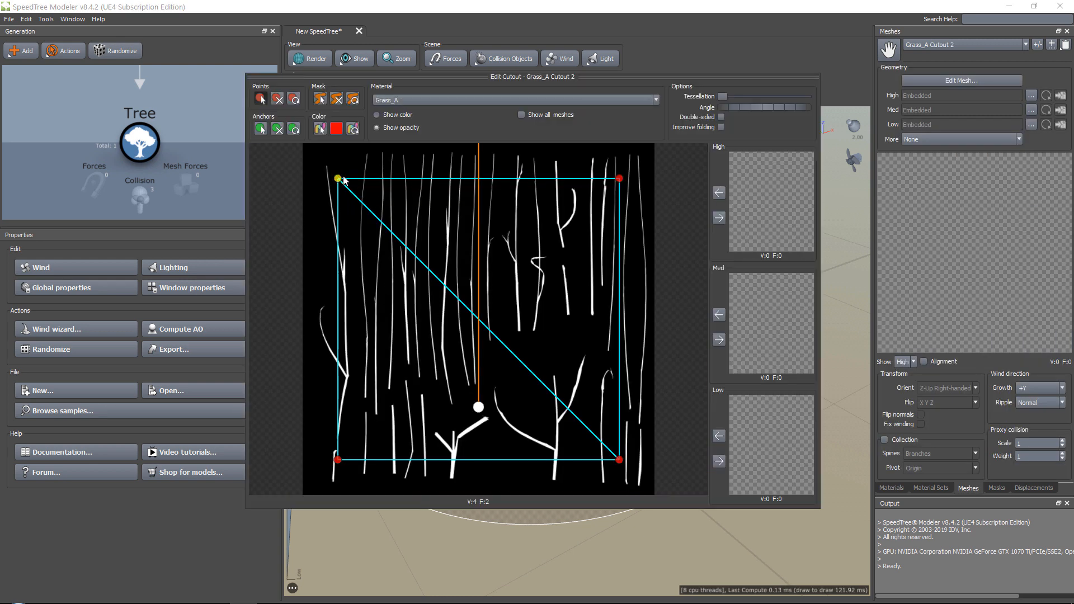
Step: Start the outline of the fifth blade from the left with a tip corner and a mid-height left point, deleting the stray extra point
{"action": "left_click_drag", "start_coordinate": [338, 179], "coordinate": [404, 155]}
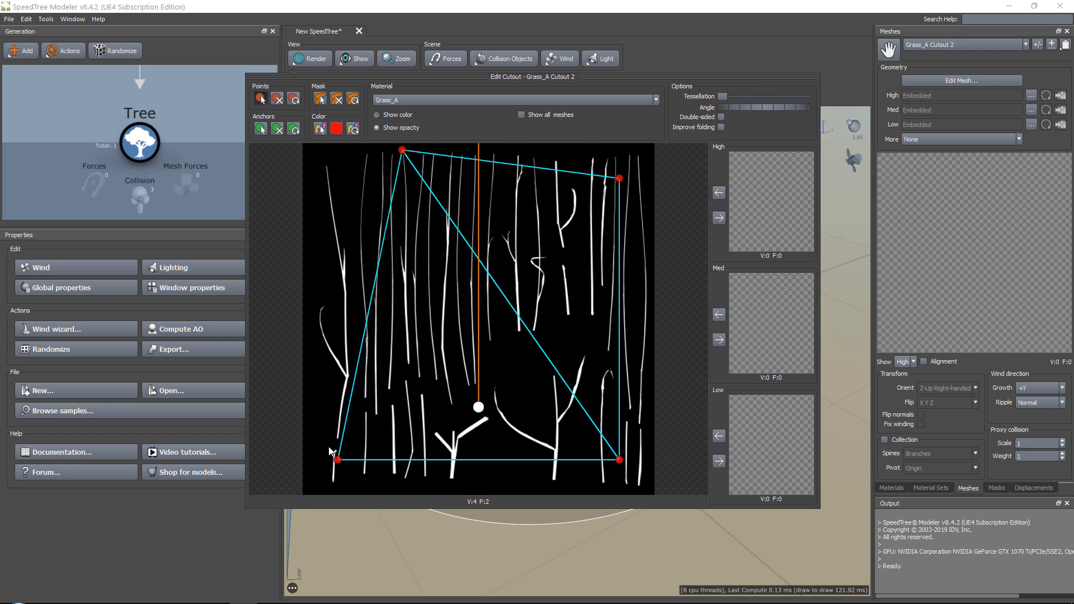
{"action": "left_click_drag", "start_coordinate": [336, 463], "coordinate": [395, 255]}
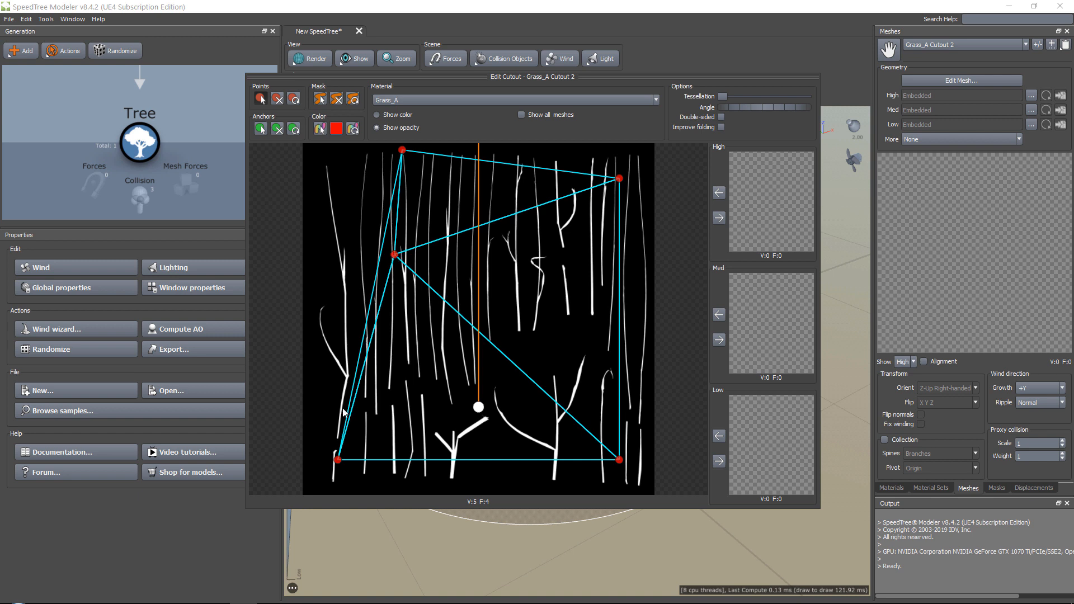
{"action": "left_click", "coordinate": [340, 458]}
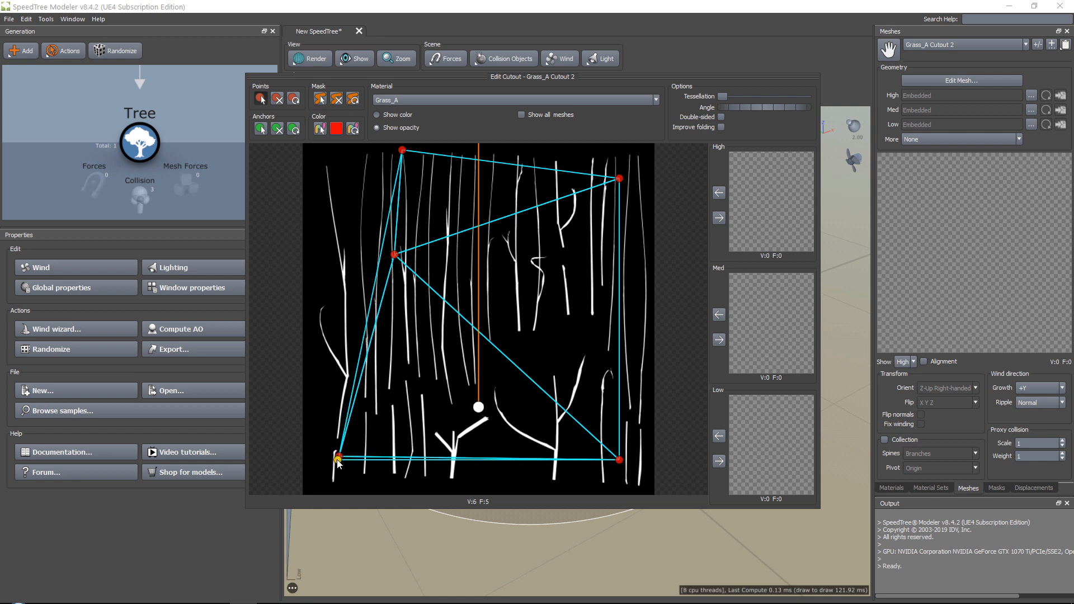
{"action": "mouse_move", "coordinate": [340, 458]}
{"action": "left_mouse_down"}
{"action": "mouse_move", "coordinate": [324, 430]}
{"action": "mouse_move", "coordinate": [340, 456]}
{"action": "mouse_move", "coordinate": [352, 455]}
{"action": "left_mouse_up"}
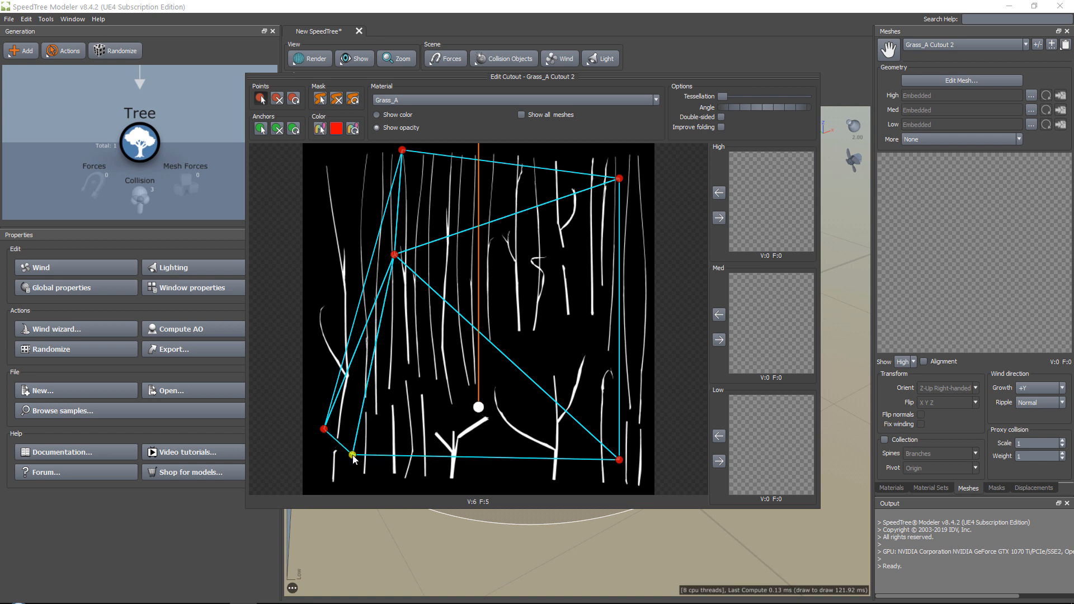
{"action": "left_click", "coordinate": [280, 103]}
{"action": "left_click", "coordinate": [352, 455]}
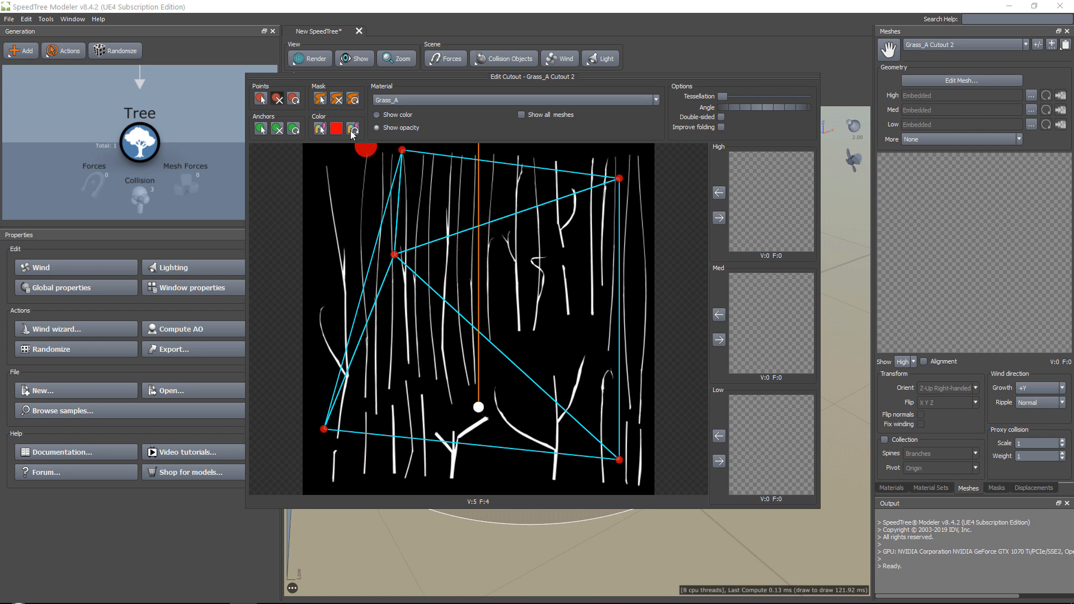
Step: Pull the remaining three corners in to the blade's base and tip, and add a point to the right of its middle
{"action": "left_click", "coordinate": [260, 99]}
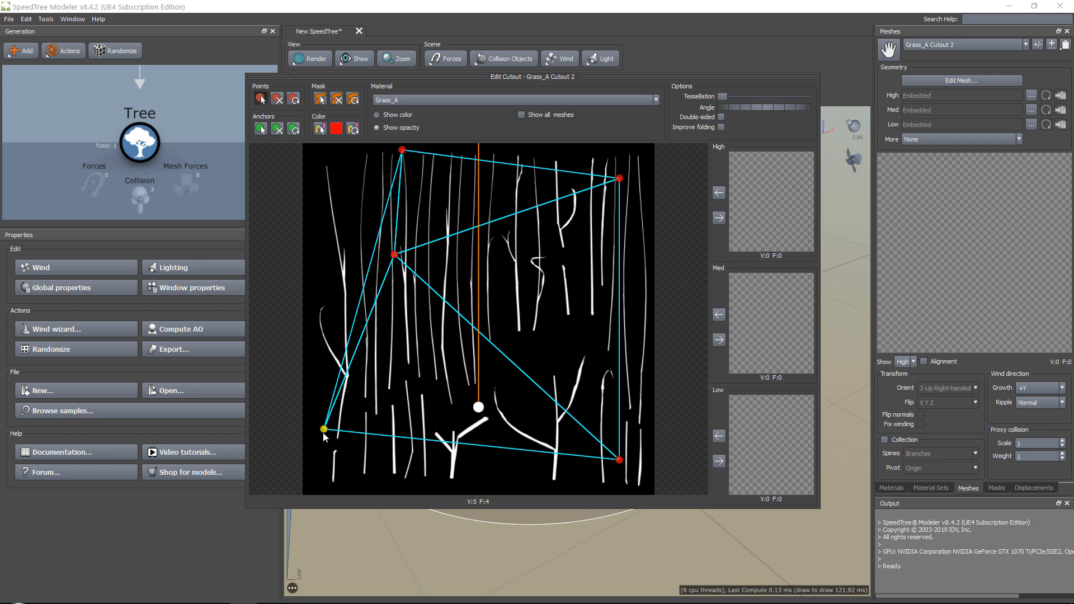
{"action": "left_click_drag", "start_coordinate": [323, 432], "coordinate": [404, 369]}
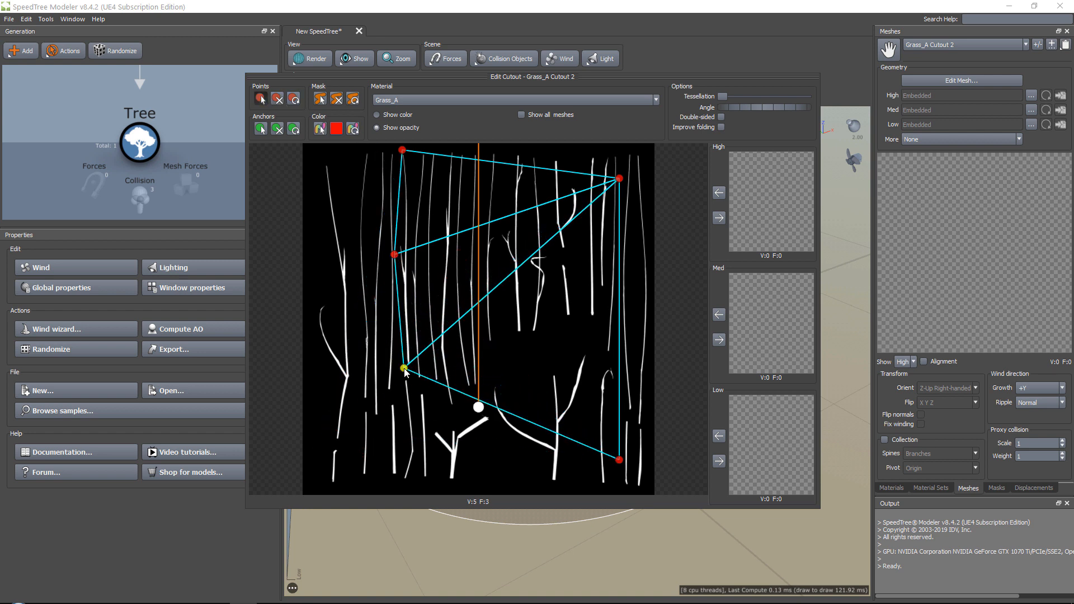
{"action": "left_click_drag", "start_coordinate": [619, 460], "coordinate": [416, 371]}
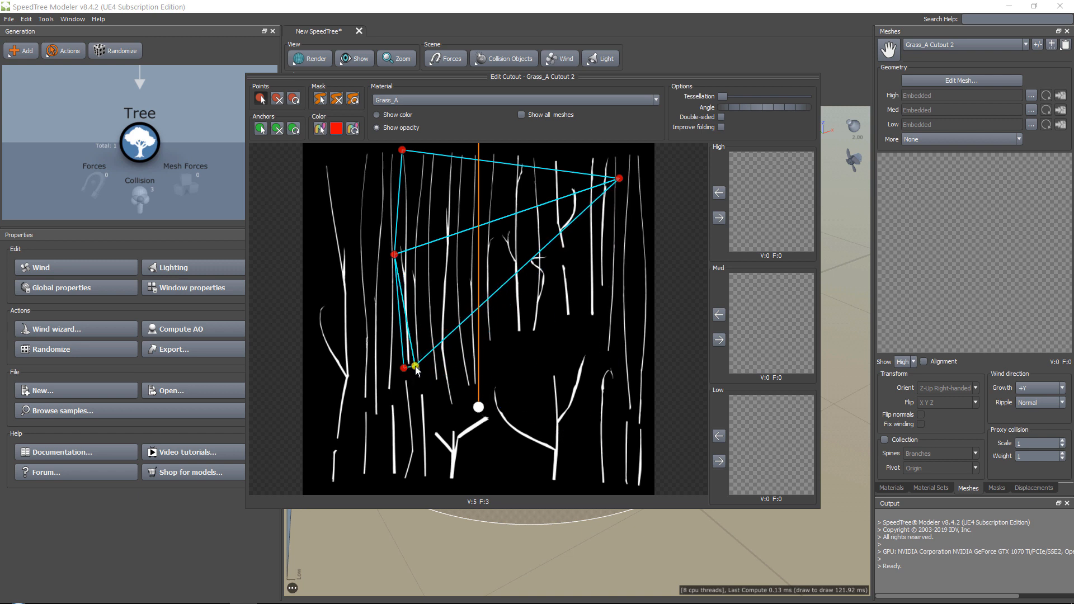
{"action": "left_click_drag", "start_coordinate": [620, 179], "coordinate": [410, 152]}
{"action": "left_click", "coordinate": [410, 260]}
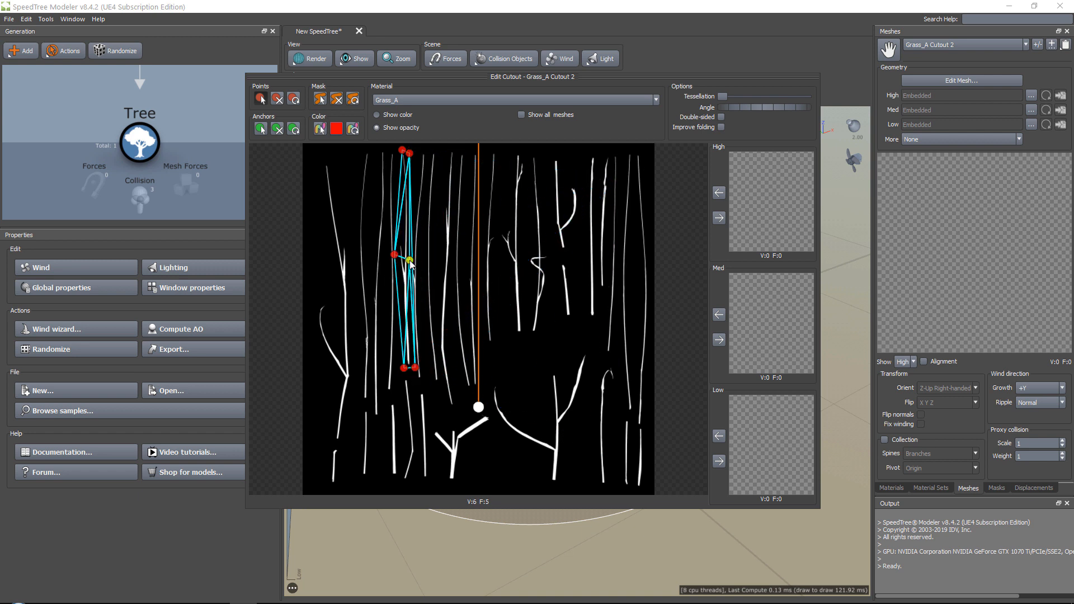
Step: Replace the outline's right middle point with one closer to the blade, and tighten the right base and left middle points
{"action": "scroll", "coordinate": [402, 267], "scroll_direction": "up", "scroll_amount": 4}
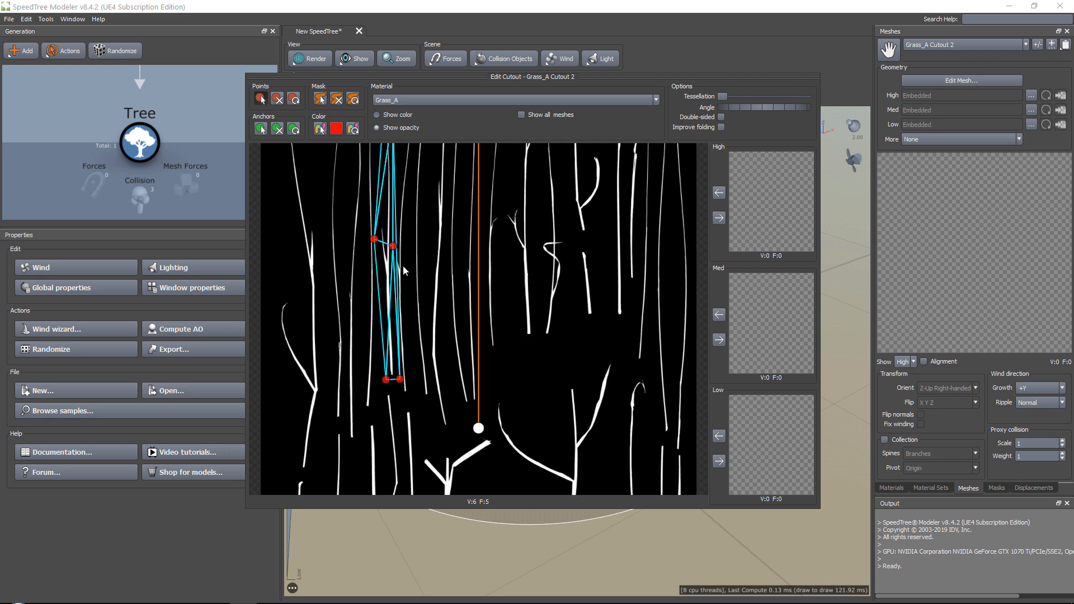
{"action": "middle_click_drag", "start_coordinate": [376, 225], "coordinate": [517, 268]}
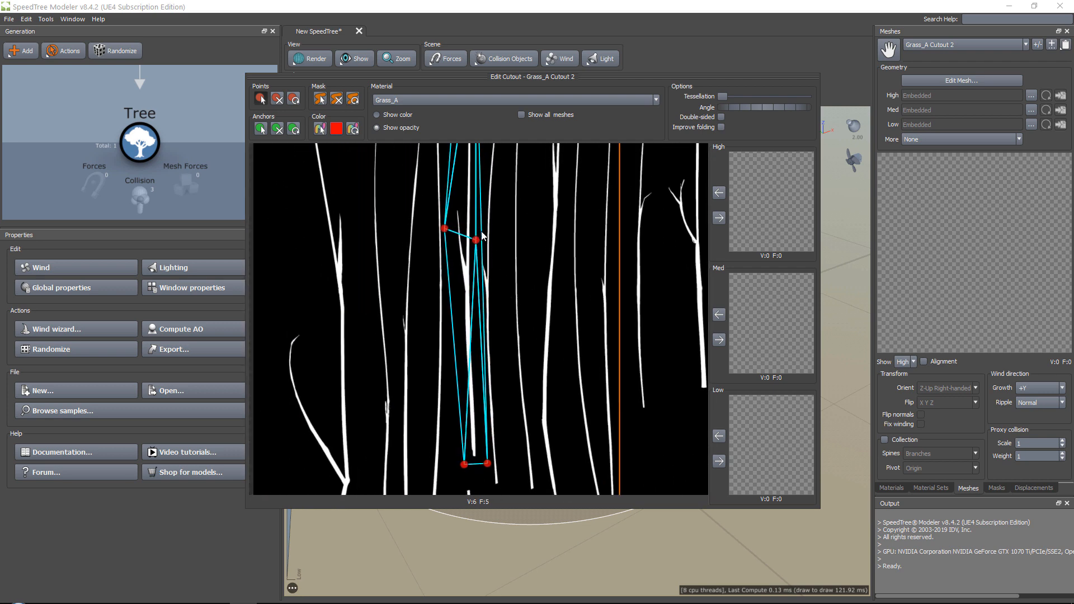
{"action": "left_click", "coordinate": [277, 99]}
{"action": "left_click", "coordinate": [476, 239]}
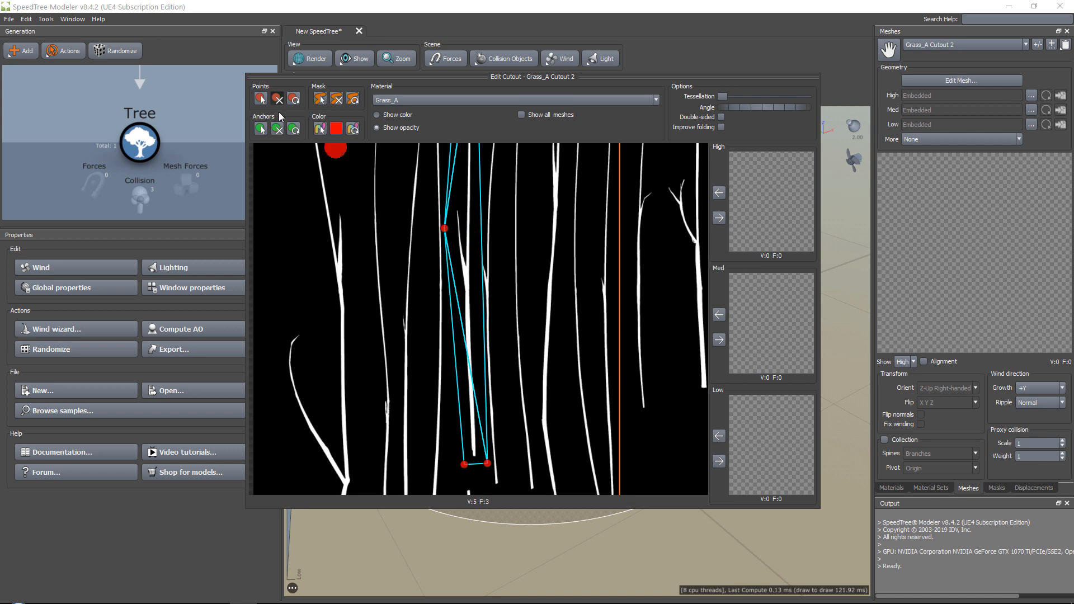
{"action": "left_click", "coordinate": [260, 99]}
{"action": "left_click", "coordinate": [470, 234]}
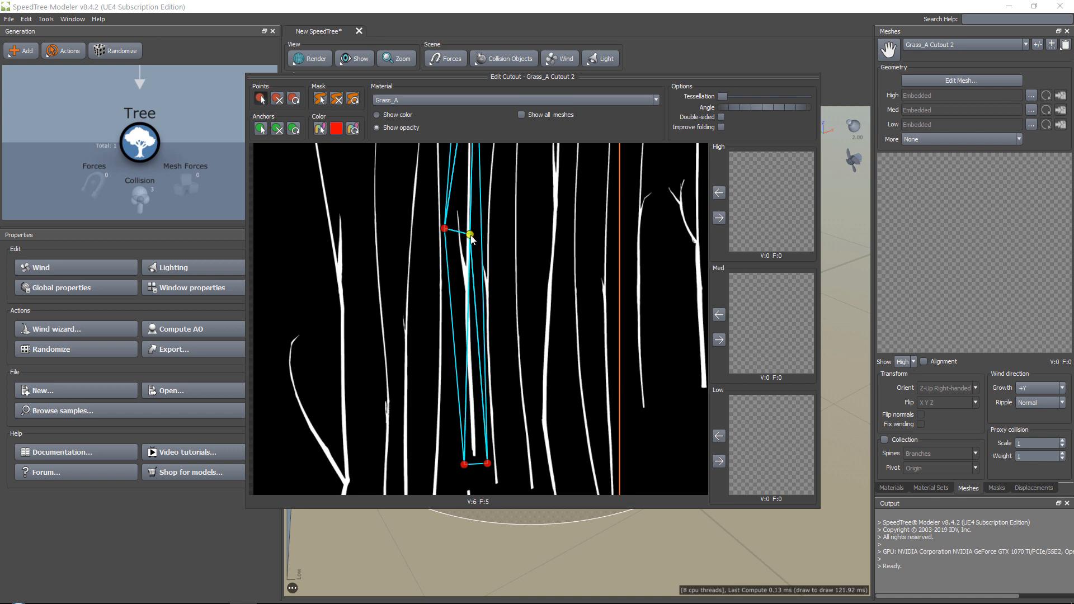
{"action": "left_click_drag", "start_coordinate": [471, 236], "coordinate": [474, 237]}
{"action": "left_click_drag", "start_coordinate": [488, 464], "coordinate": [485, 464]}
{"action": "middle_click_drag", "start_coordinate": [477, 180], "coordinate": [438, 319]}
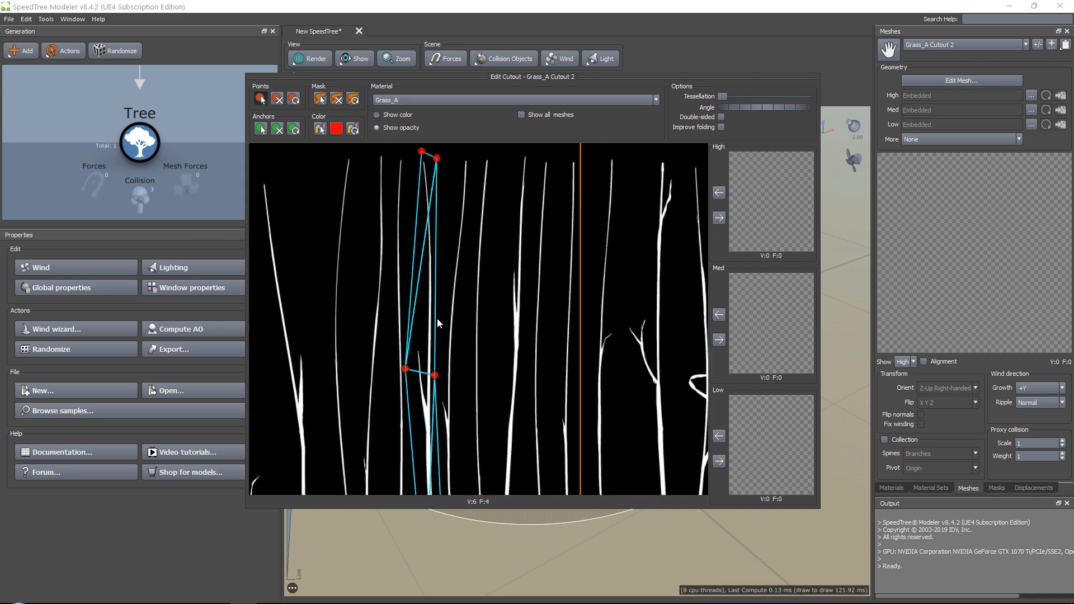
{"action": "scroll", "coordinate": [438, 319], "scroll_direction": "down", "scroll_amount": 1}
{"action": "left_click_drag", "start_coordinate": [416, 336], "coordinate": [418, 335]}
{"action": "middle_click_drag", "start_coordinate": [474, 366], "coordinate": [509, 274]}
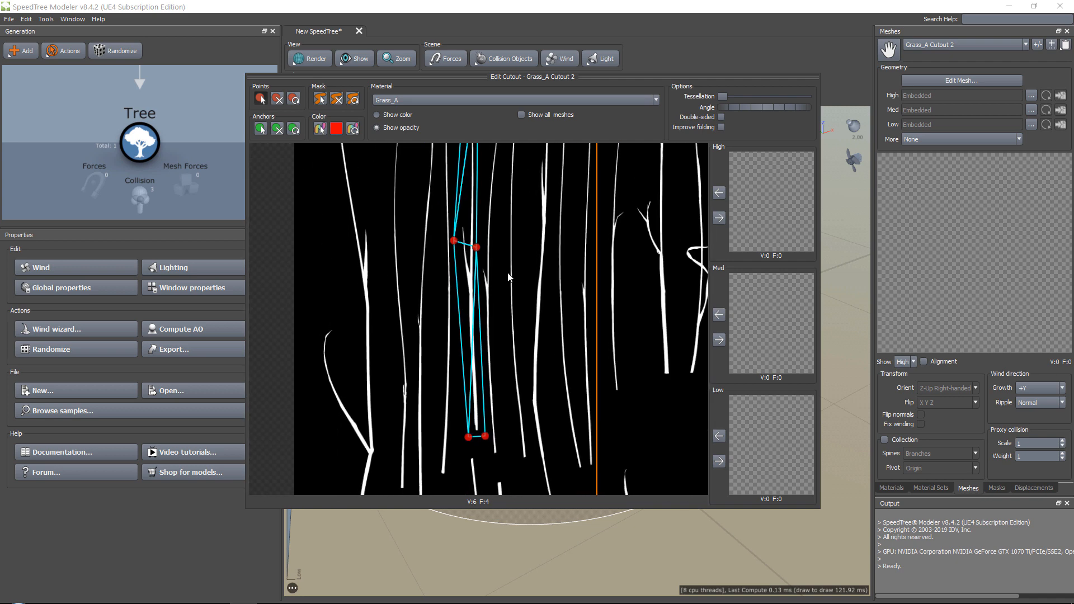
Step: Place the cutout's pivot at the base of the outlined blade
{"action": "scroll", "coordinate": [560, 384], "scroll_direction": "up", "scroll_amount": 1}
{"action": "middle_click_drag", "start_coordinate": [573, 388], "coordinate": [569, 255]}
{"action": "scroll", "coordinate": [573, 280], "scroll_direction": "down", "scroll_amount": 2}
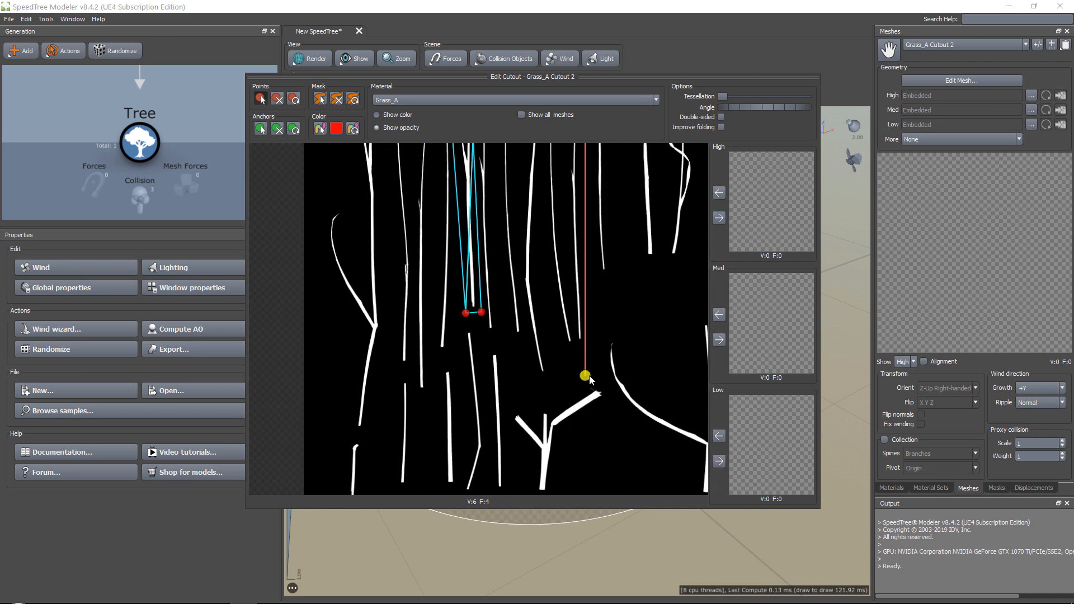
{"action": "left_click_drag", "start_coordinate": [585, 375], "coordinate": [475, 306]}
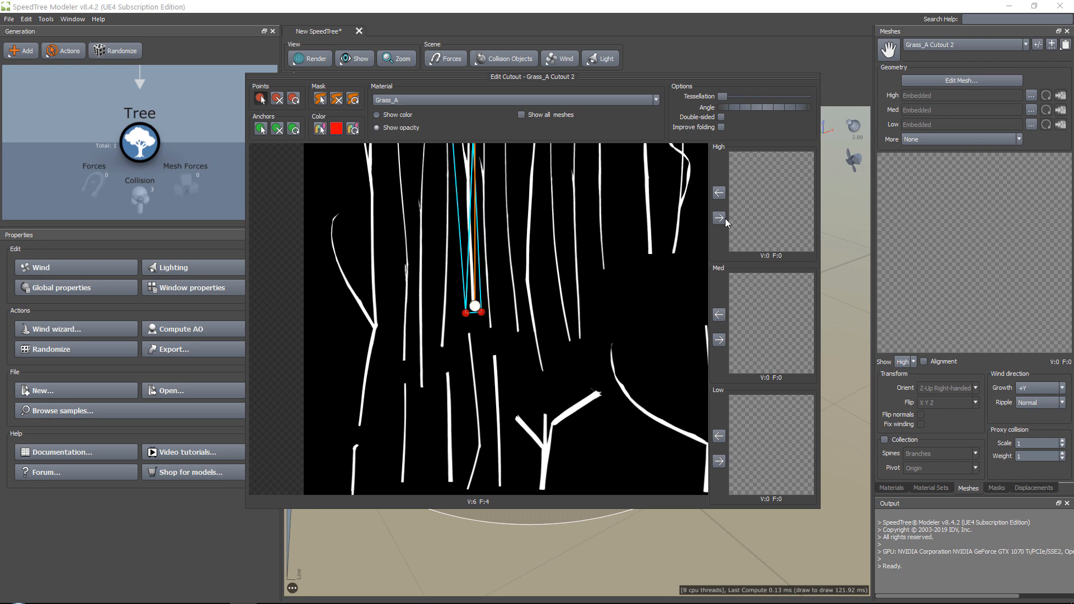
Step: Store the second blade cutout as the High, Med and Low meshes, then close the cutout editor and return to the Grass_A material
{"action": "left_click", "coordinate": [719, 217]}
{"action": "left_click", "coordinate": [719, 340]}
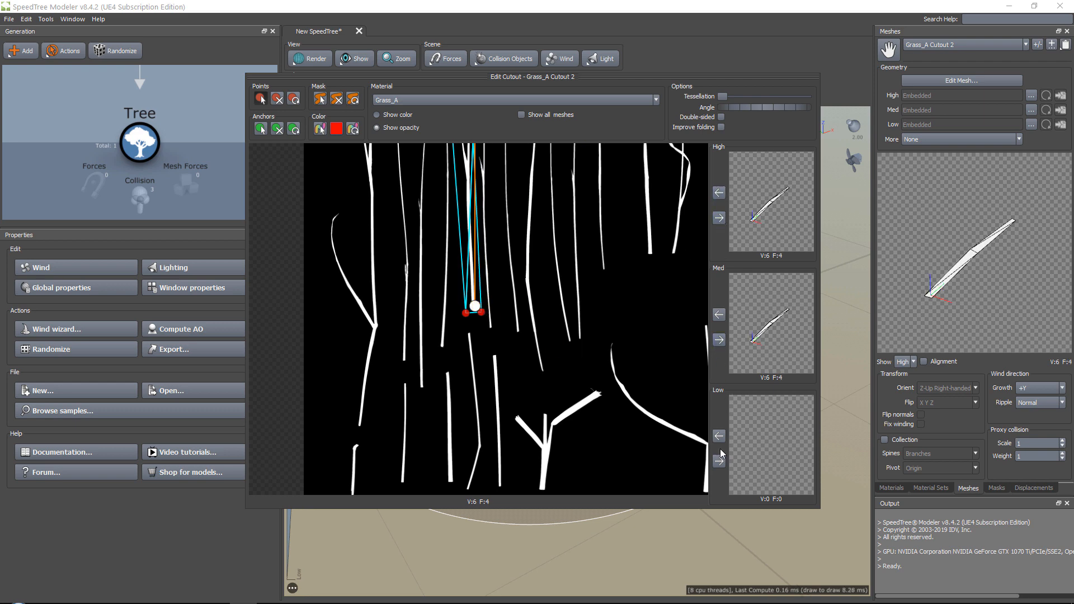
{"action": "left_click", "coordinate": [720, 461]}
{"action": "scroll", "coordinate": [527, 286], "scroll_direction": "up", "scroll_amount": 1}
{"action": "middle_click_drag", "start_coordinate": [526, 280], "coordinate": [480, 300]}
{"action": "scroll", "coordinate": [530, 312], "scroll_direction": "down", "scroll_amount": 1}
{"action": "scroll", "coordinate": [531, 305], "scroll_direction": "down", "scroll_amount": 2}
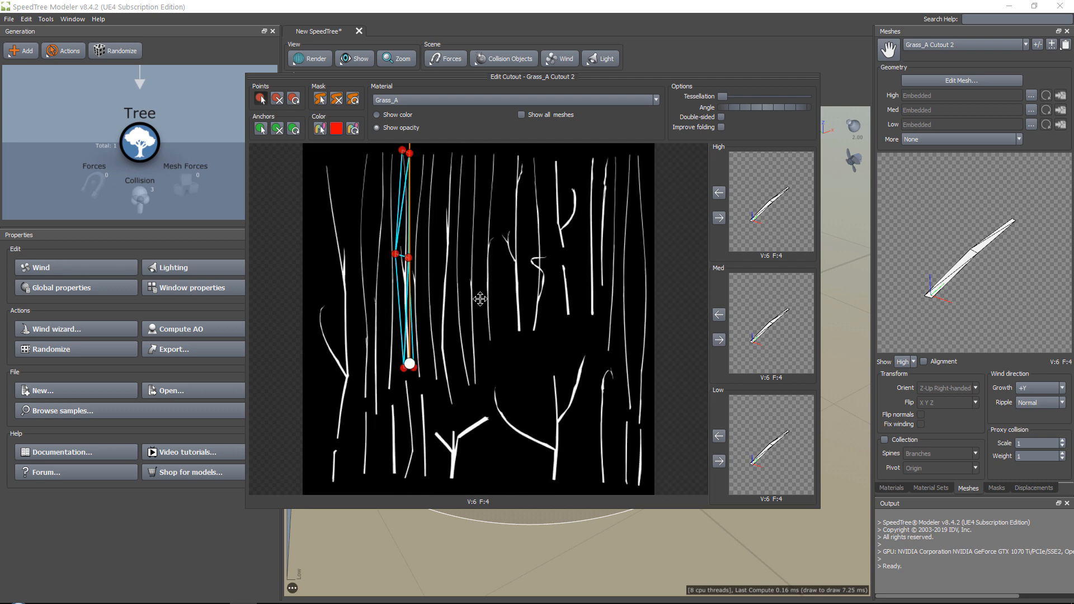
{"action": "scroll", "coordinate": [381, 287], "scroll_direction": "up", "scroll_amount": 1}
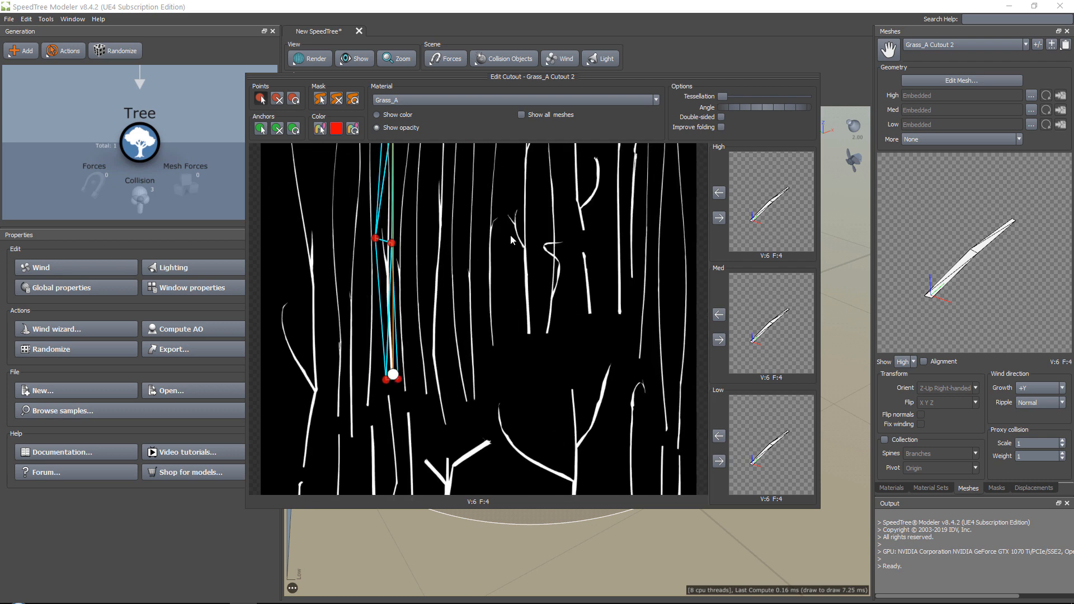
{"action": "scroll", "coordinate": [510, 241], "scroll_direction": "down", "scroll_amount": 1}
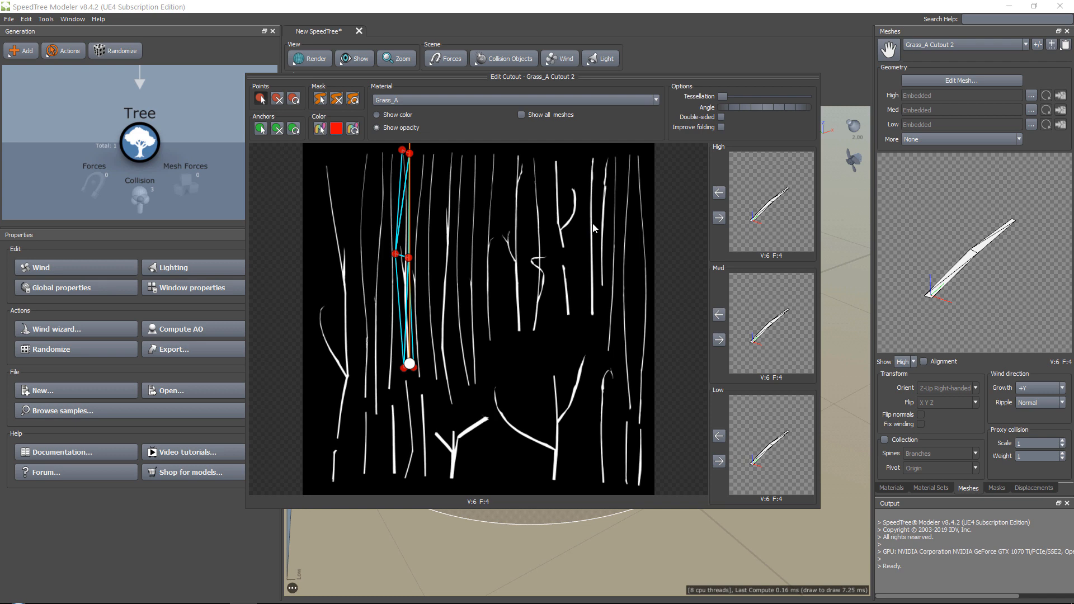
{"action": "left_click", "coordinate": [726, 52]}
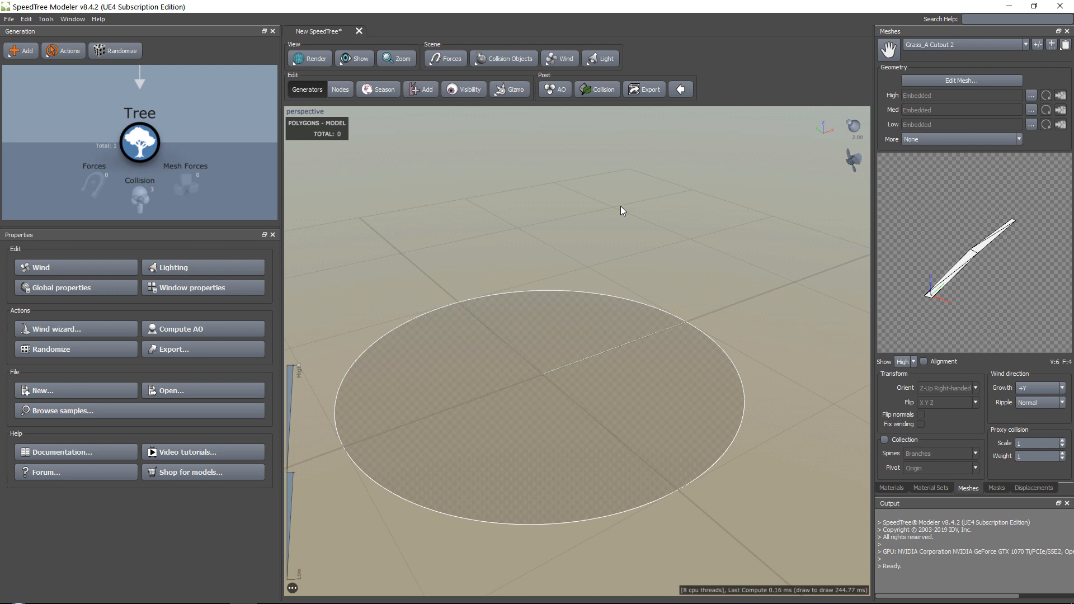
{"action": "left_click", "coordinate": [893, 488]}
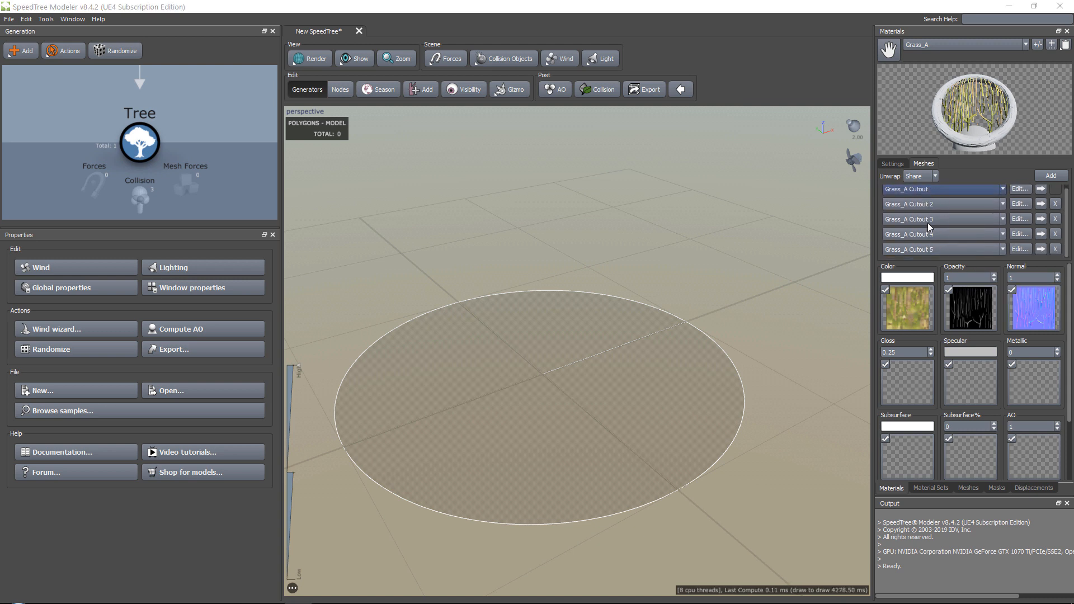
Step: Enlarge the generator graph area and add a Leaf Mesh generator to the Tree generator
{"action": "mouse_move", "coordinate": [649, 337]}
{"action": "left_mouse_down"}
{"action": "mouse_move", "coordinate": [609, 354]}
{"action": "mouse_move", "coordinate": [781, 260]}
{"action": "mouse_move", "coordinate": [605, 329]}
{"action": "mouse_move", "coordinate": [645, 317]}
{"action": "mouse_move", "coordinate": [634, 325]}
{"action": "left_mouse_up"}
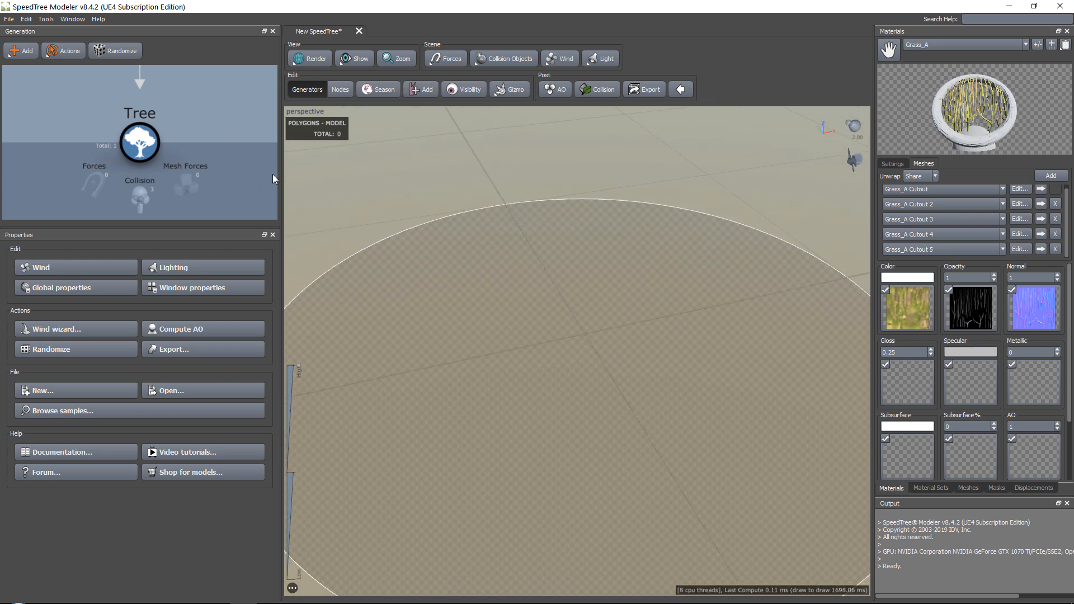
{"action": "left_click_drag", "start_coordinate": [239, 228], "coordinate": [240, 249]}
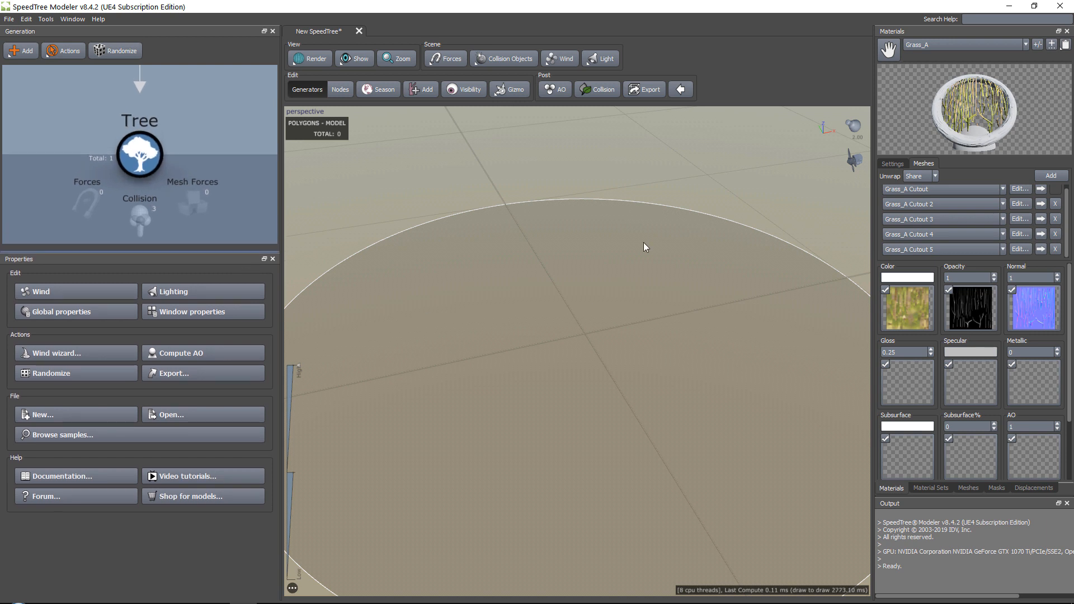
{"action": "middle_click_drag", "start_coordinate": [564, 303], "coordinate": [502, 331]}
{"action": "middle_click_drag", "start_coordinate": [164, 135], "coordinate": [172, 170]}
{"action": "scroll", "coordinate": [173, 170], "scroll_direction": "up", "scroll_amount": 2}
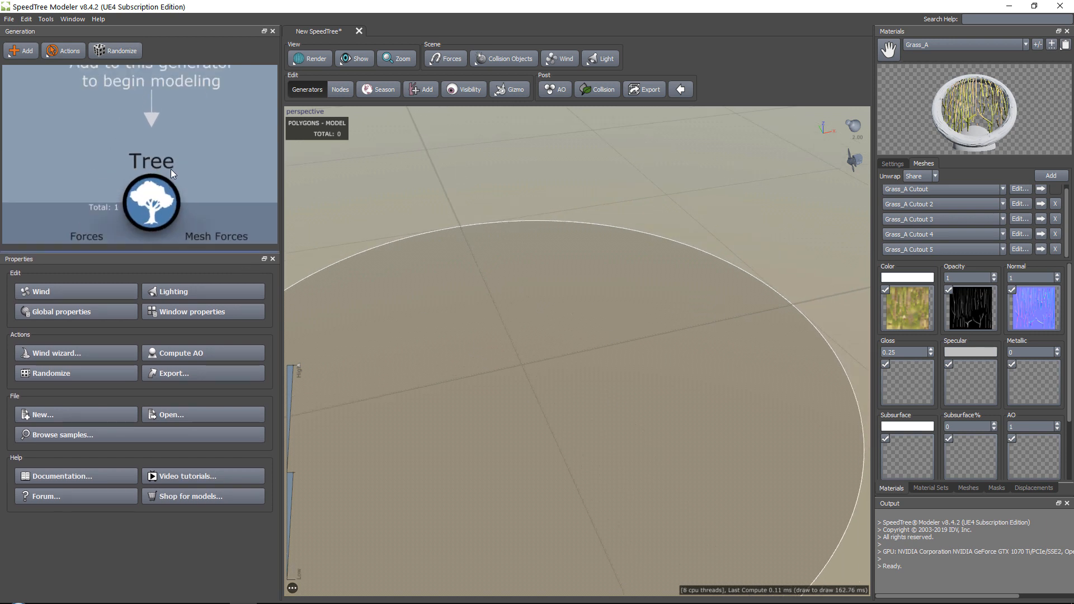
{"action": "scroll", "coordinate": [170, 170], "scroll_direction": "down", "scroll_amount": 5}
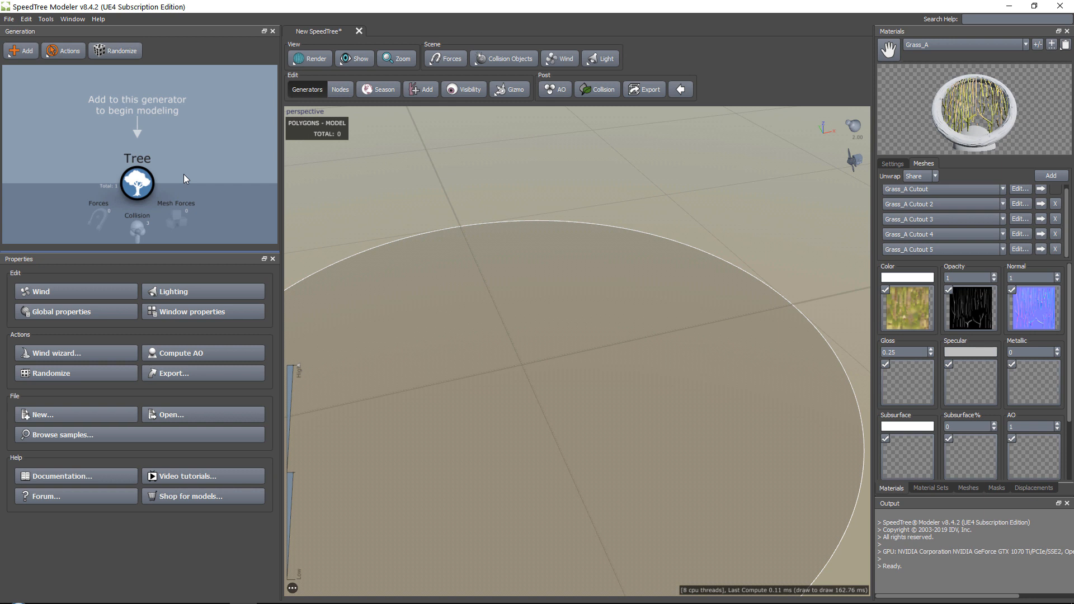
{"action": "left_click", "coordinate": [145, 181]}
{"action": "right_click", "coordinate": [145, 180]}
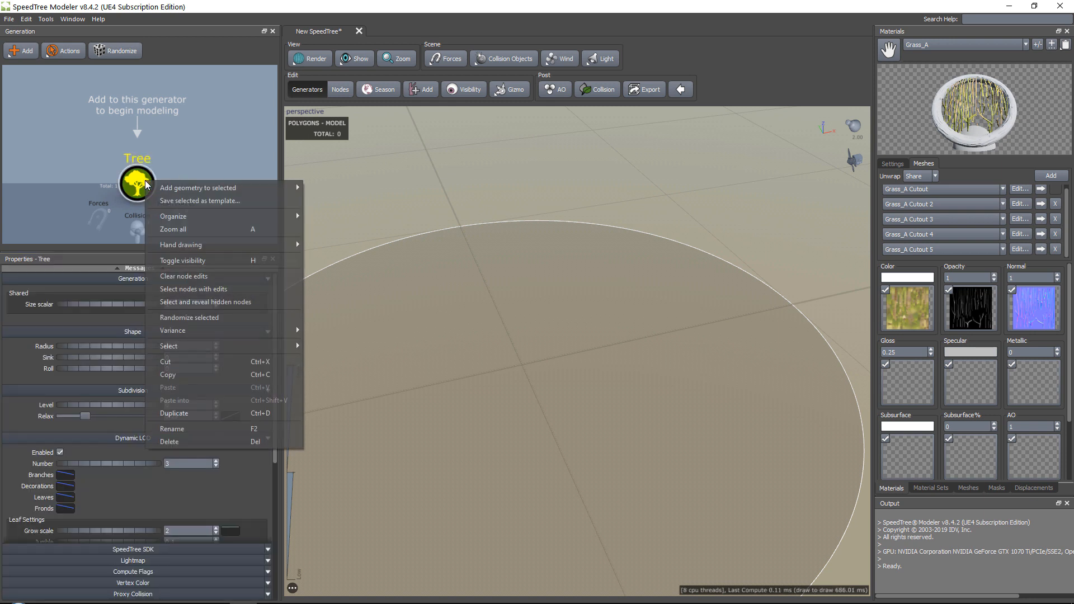
{"action": "mouse_move", "coordinate": [161, 194]}
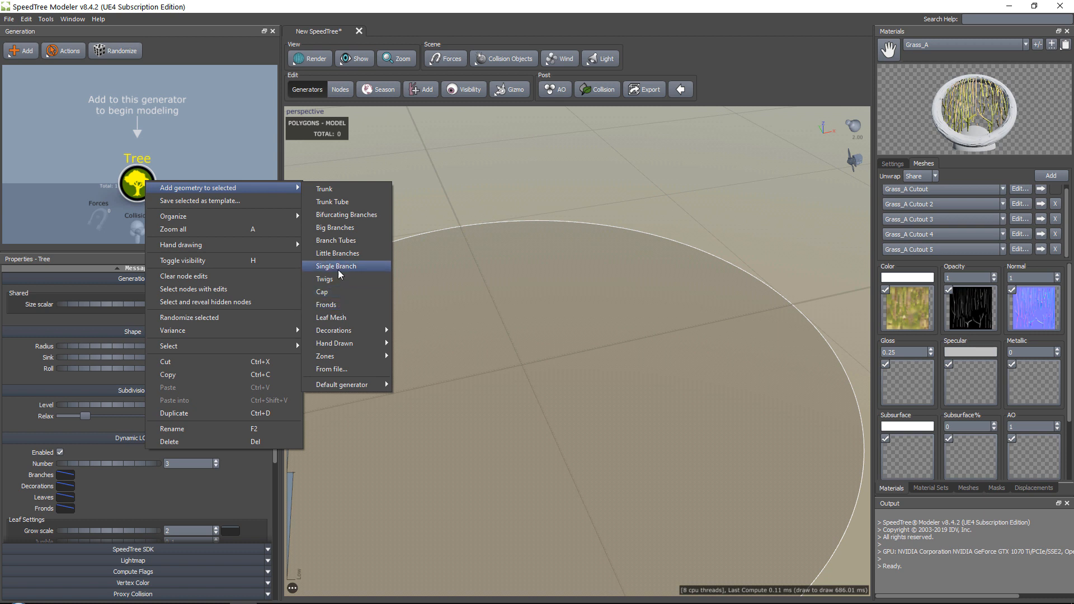
{"action": "left_click", "coordinate": [338, 316]}
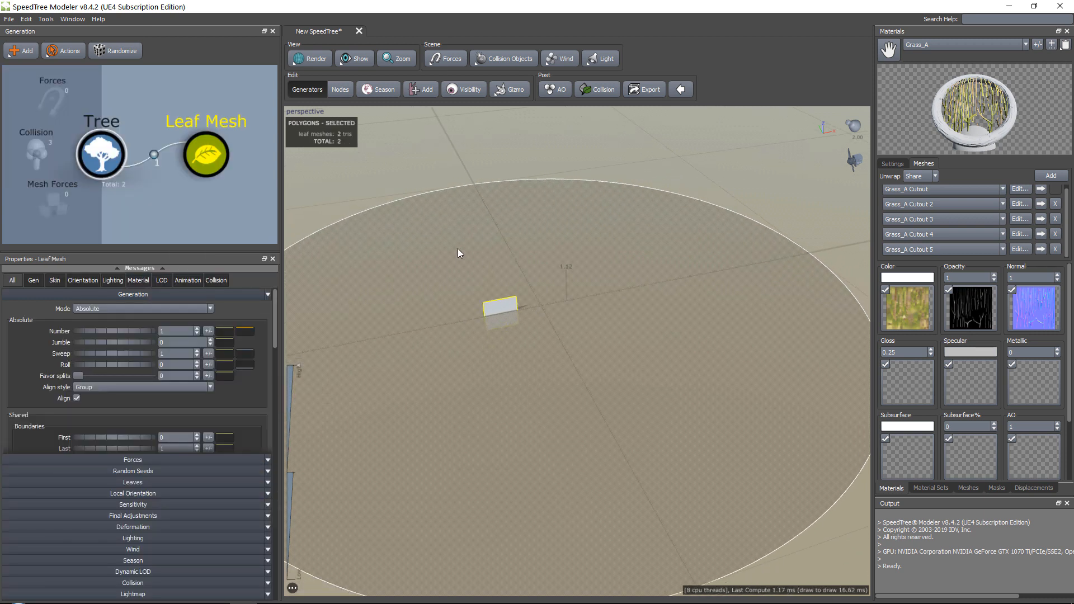
Step: Set the Leaf Mesh generator's absolute number to 88 to scatter meshes across the ground disc
{"action": "left_click_drag", "start_coordinate": [106, 331], "coordinate": [716, 270]}
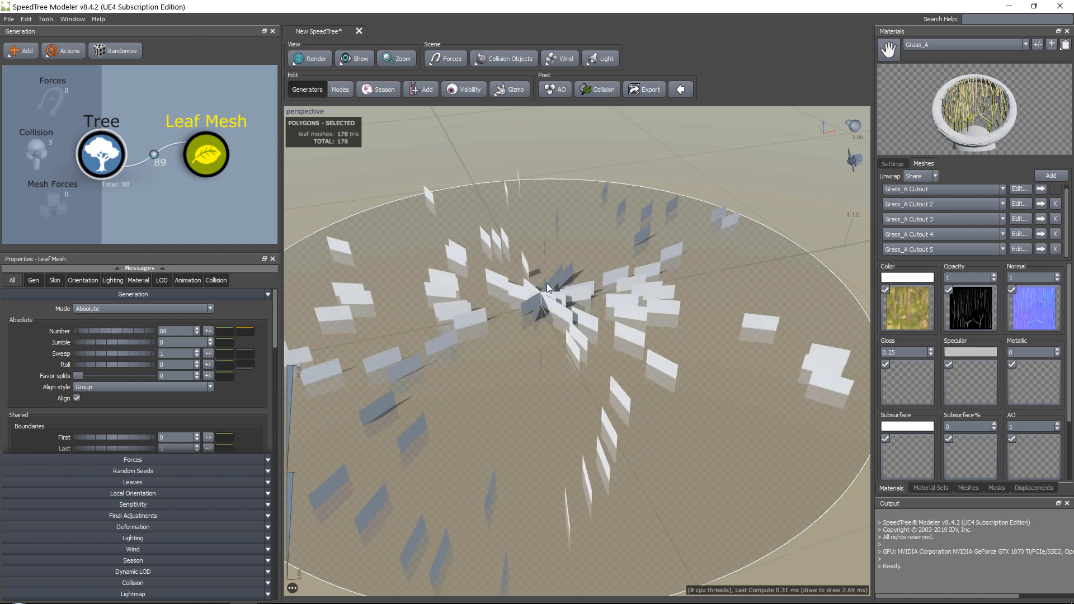
{"action": "left_click_drag", "start_coordinate": [546, 283], "coordinate": [476, 254]}
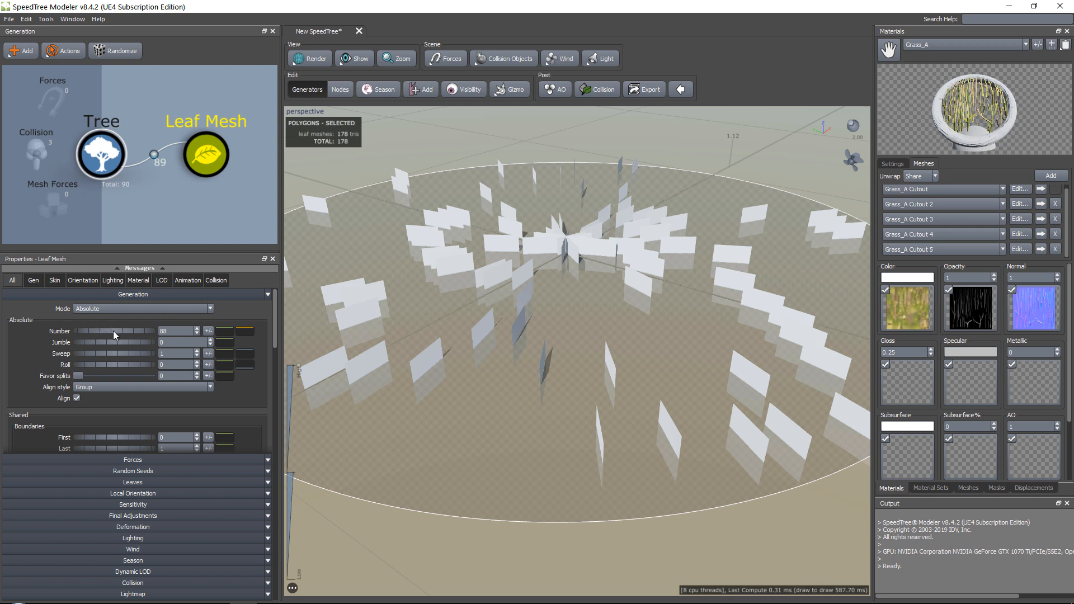
{"action": "left_click_drag", "start_coordinate": [448, 270], "coordinate": [425, 274]}
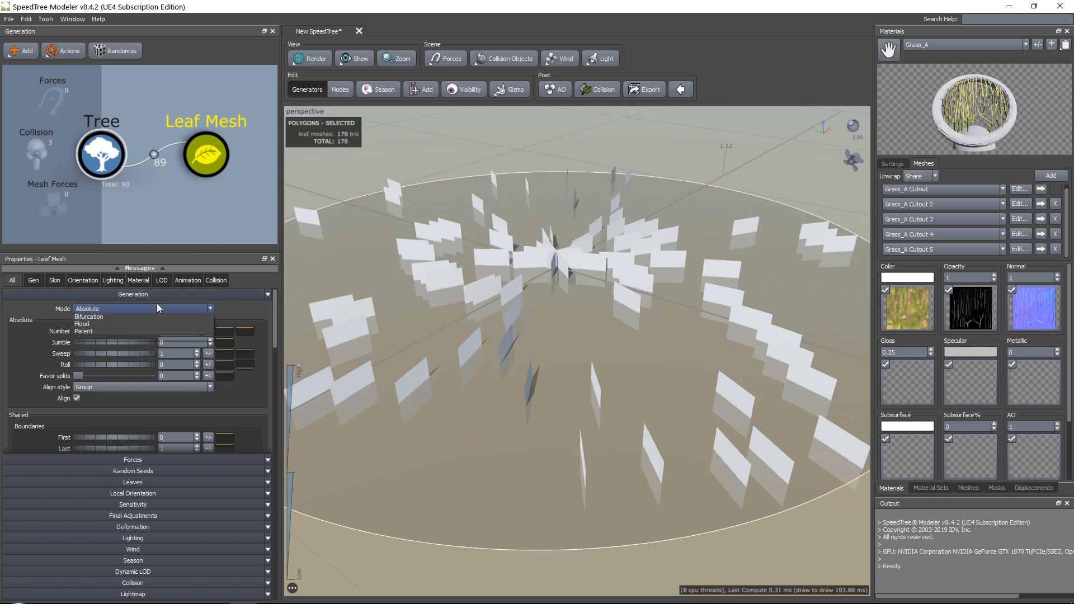
{"action": "left_click", "coordinate": [156, 308]}
{"action": "left_click", "coordinate": [232, 309]}
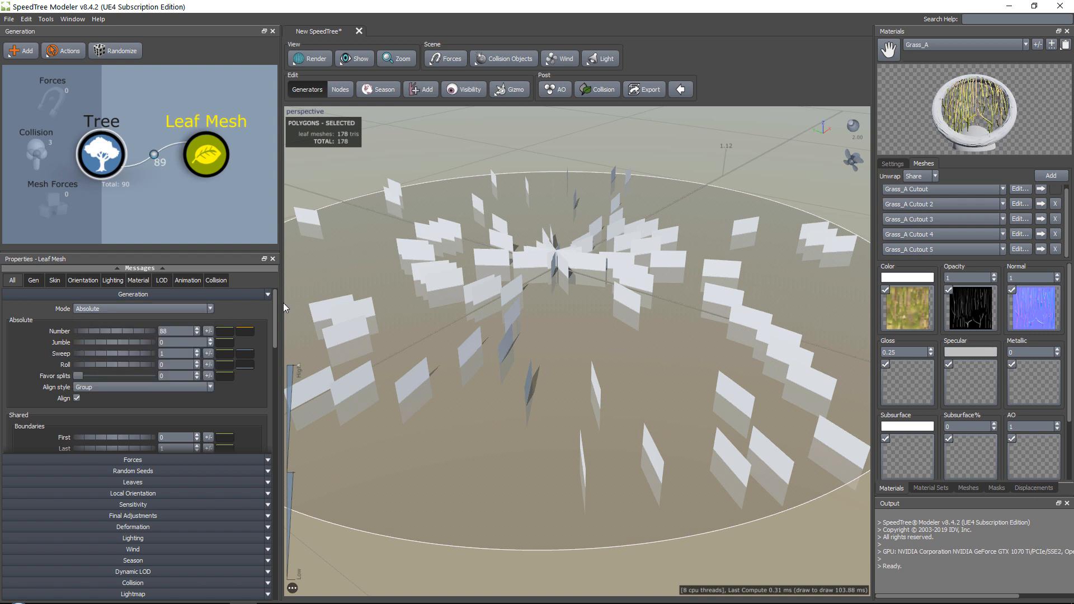
Step: Apply the Grass_A material to the scattered leaf meshes so they use the blade cutouts
{"action": "middle_click_drag", "start_coordinate": [634, 237], "coordinate": [603, 260]}
{"action": "scroll", "coordinate": [603, 260], "scroll_direction": "down", "scroll_amount": 3}
{"action": "scroll", "coordinate": [606, 259], "scroll_direction": "up", "scroll_amount": 6}
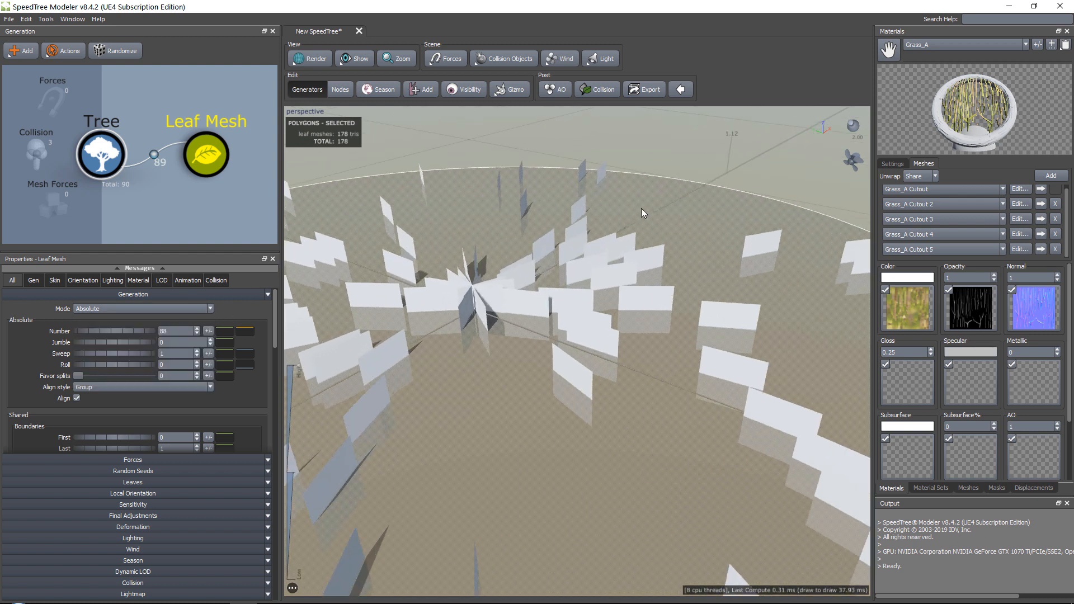
{"action": "left_click_drag", "start_coordinate": [890, 50], "coordinate": [573, 306]}
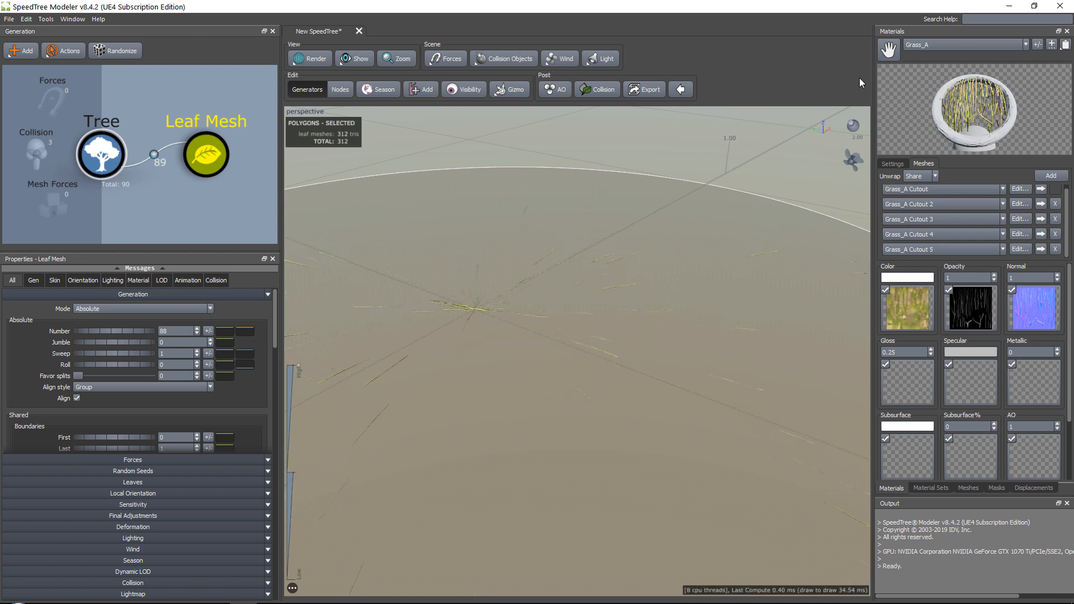
{"action": "middle_click_drag", "start_coordinate": [559, 283], "coordinate": [624, 280]}
{"action": "left_click_drag", "start_coordinate": [622, 277], "coordinate": [488, 274]}
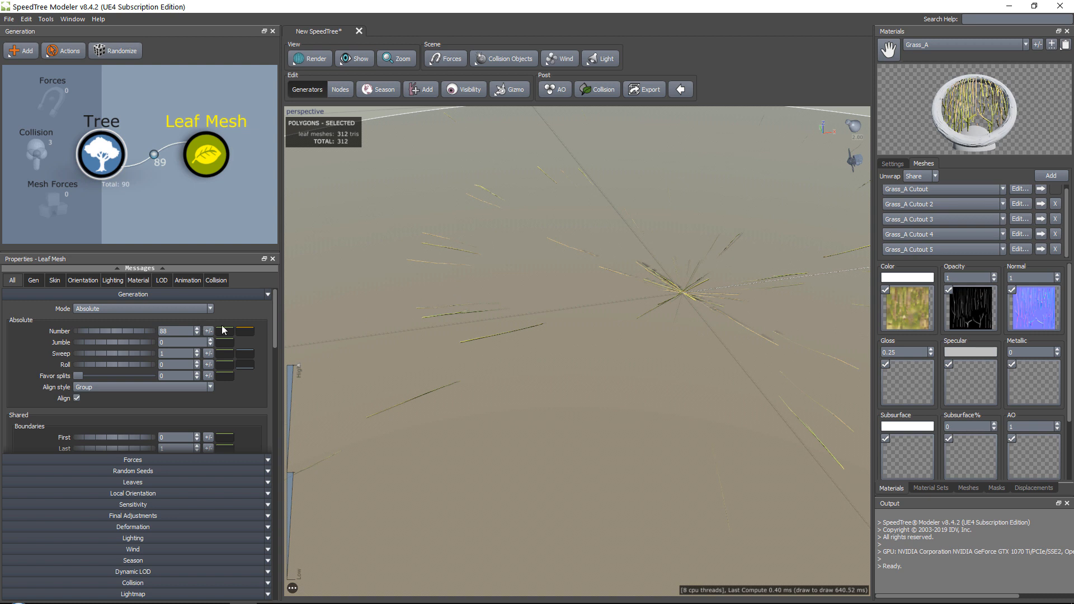
Step: Stand the grass blades upright with final orientation adjustments of Up 0, Right 0 and Out 0.5
{"action": "left_click", "coordinate": [82, 280]}
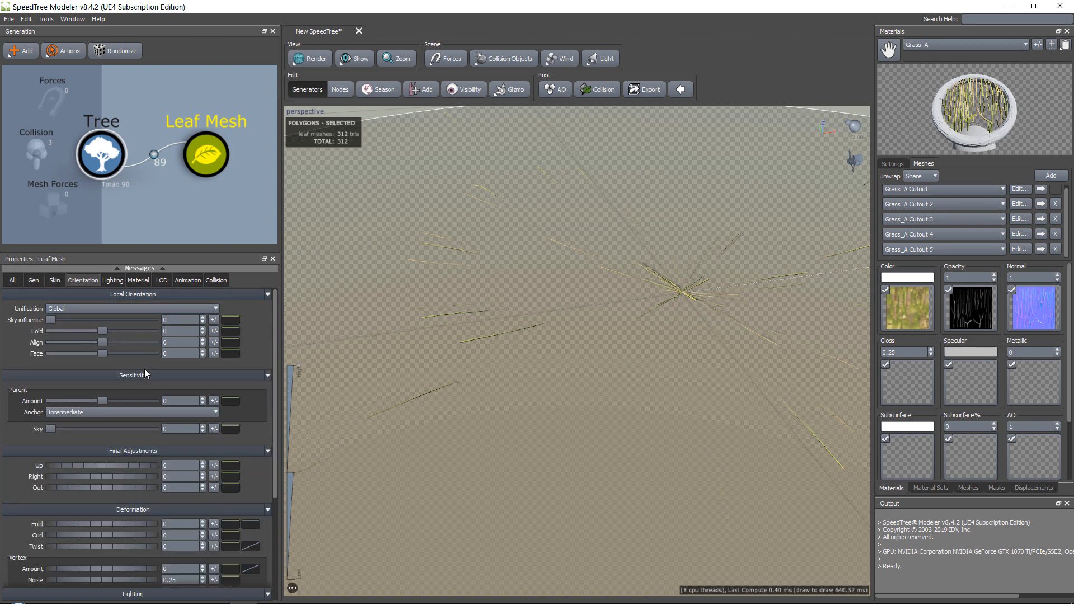
{"action": "scroll", "coordinate": [112, 380], "scroll_direction": "down", "scroll_amount": 1}
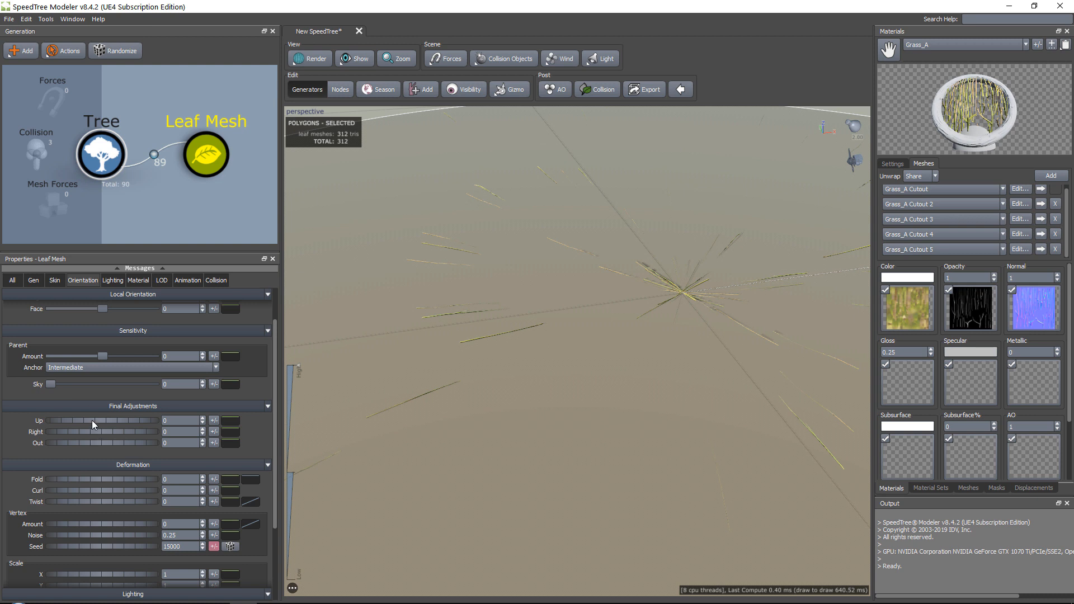
{"action": "left_click_drag", "start_coordinate": [92, 421], "coordinate": [144, 442]}
{"action": "double_click", "coordinate": [176, 421]}
{"action": "type", "text": "0"}
{"action": "key", "text": "Return"}
{"action": "type", "text": "0"}
{"action": "key", "text": "Return"}
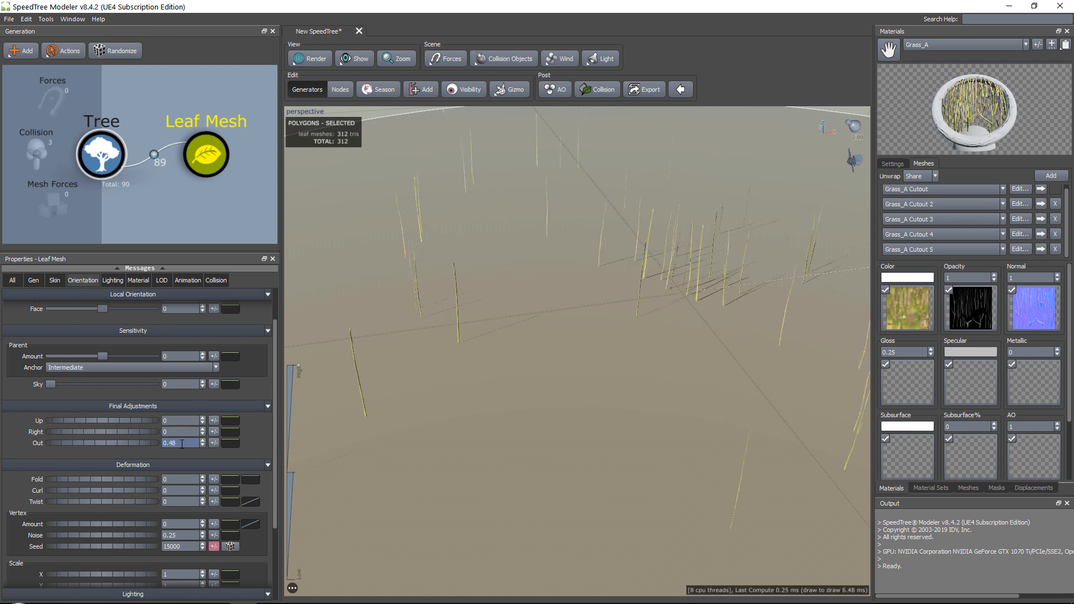
{"action": "left_click", "coordinate": [182, 444]}
{"action": "type", "text": "0.5"}
{"action": "key", "text": "Return"}
Step: Set the Last generation boundary to 0.07 to gather the blades into a clump around the centre
{"action": "left_click_drag", "start_coordinate": [500, 474], "coordinate": [607, 310]}
{"action": "left_click", "coordinate": [267, 295]}
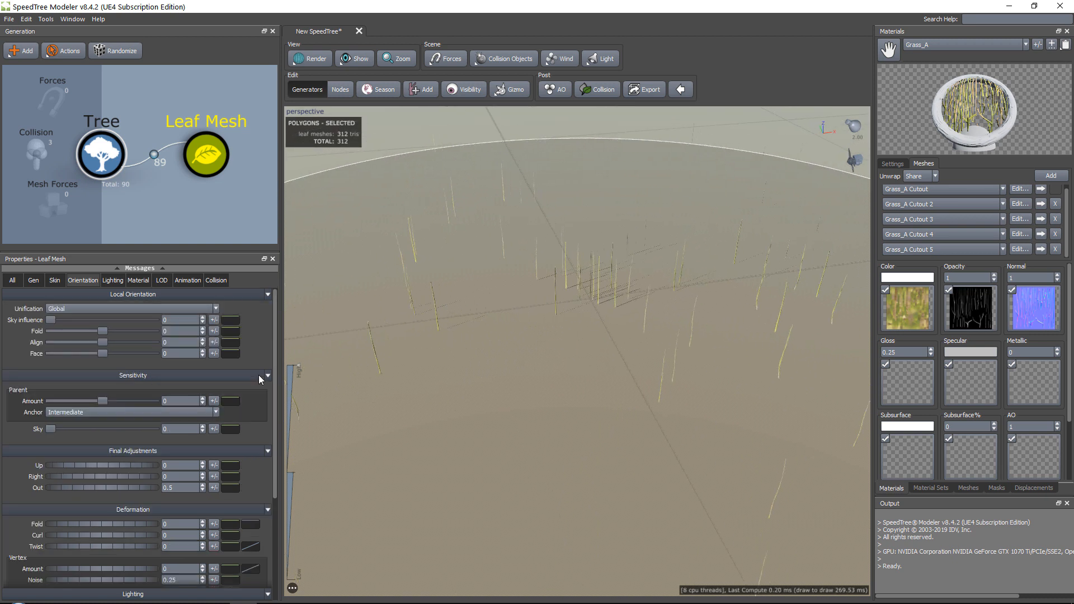
{"action": "left_click", "coordinate": [32, 281]}
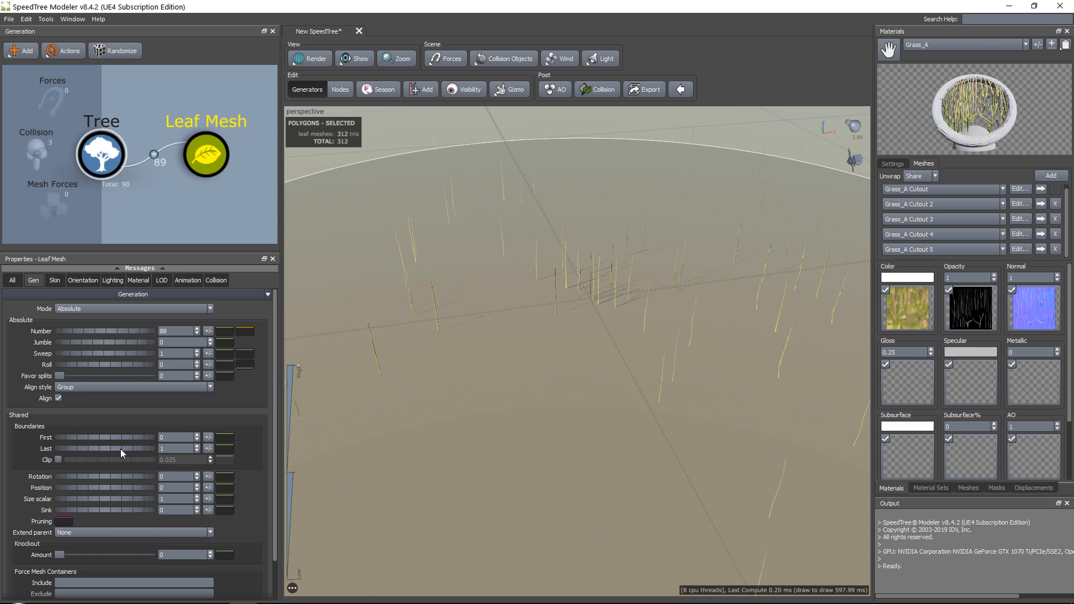
{"action": "left_click_drag", "start_coordinate": [120, 449], "coordinate": [66, 448]}
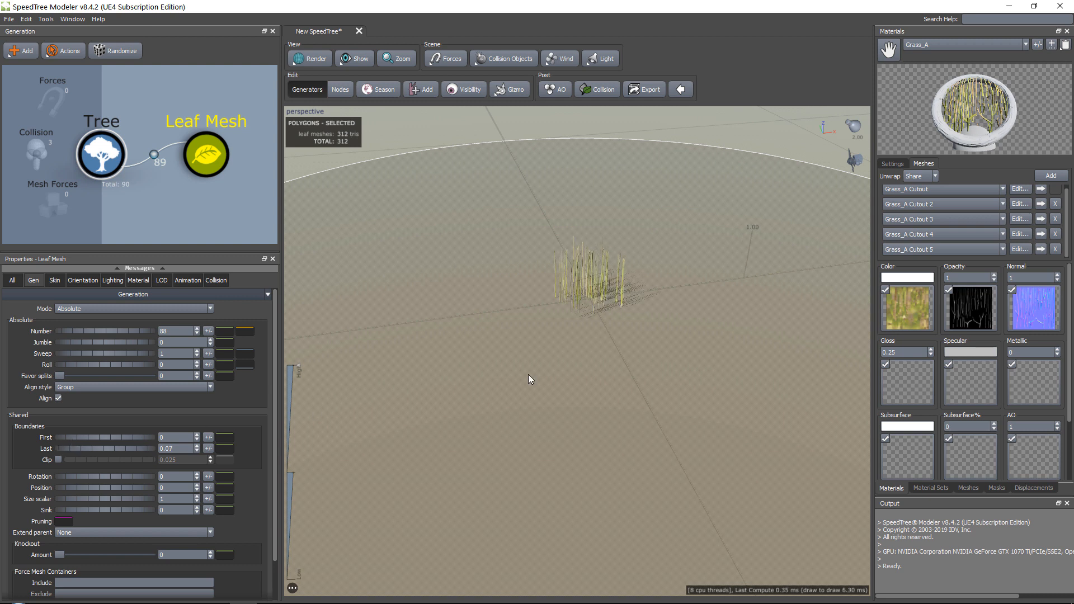
{"action": "scroll", "coordinate": [590, 308], "scroll_direction": "up", "scroll_amount": 5}
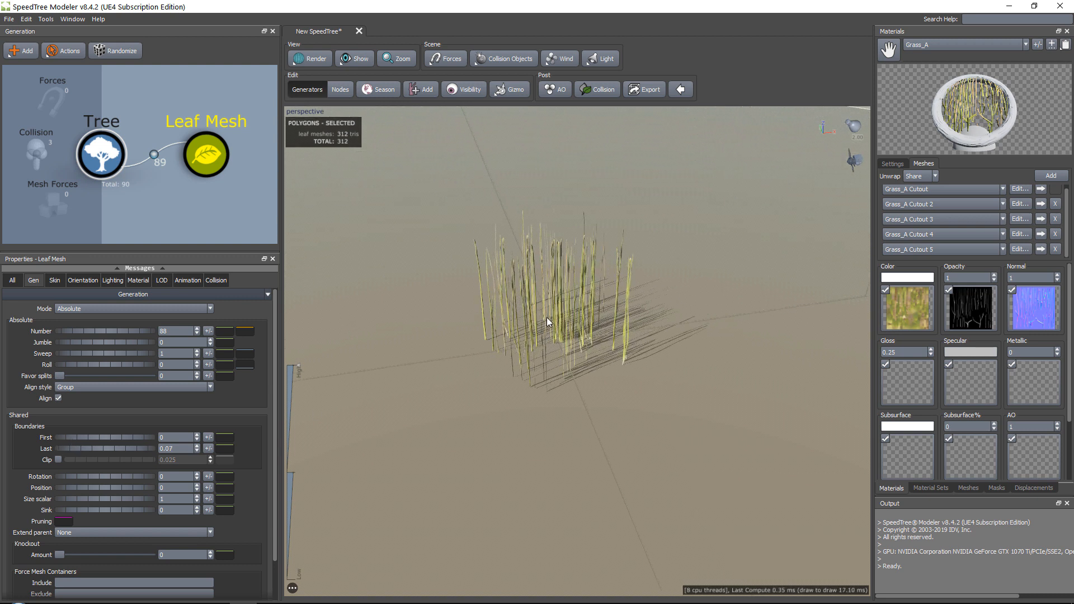
{"action": "left_click_drag", "start_coordinate": [546, 317], "coordinate": [546, 352]}
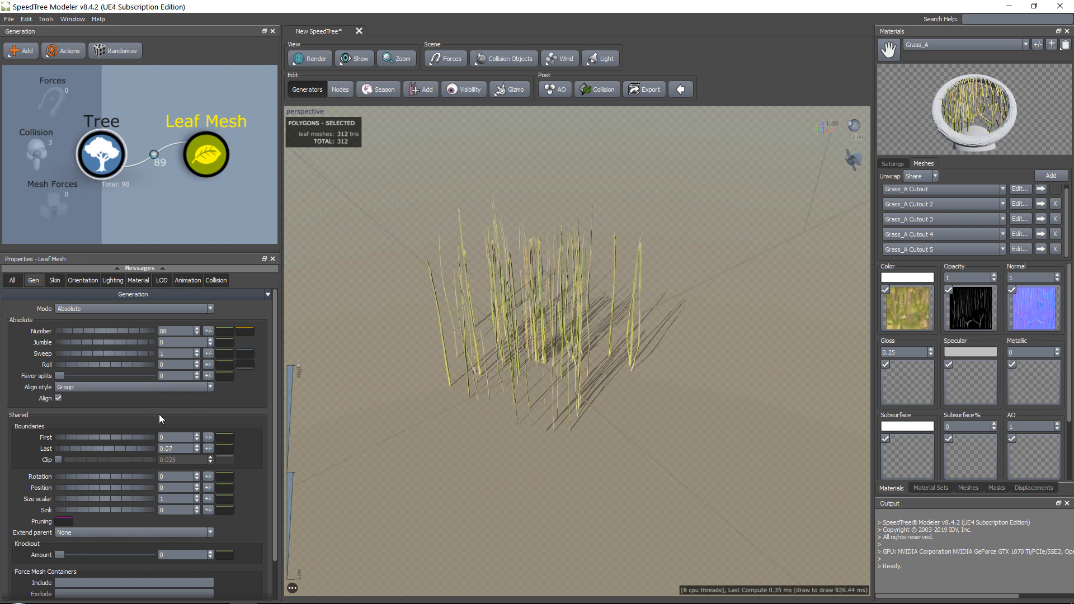
Step: Vary the blade distribution in the clump with Sweep 1.13, Roll 0.1 and Rotation 0.02
{"action": "scroll", "coordinate": [140, 403], "scroll_direction": "down", "scroll_amount": 1}
{"action": "scroll", "coordinate": [90, 383], "scroll_direction": "up", "scroll_amount": 1}
{"action": "left_click_drag", "start_coordinate": [92, 341], "coordinate": [105, 366]}
{"action": "scroll", "coordinate": [130, 401], "scroll_direction": "down", "scroll_amount": 1}
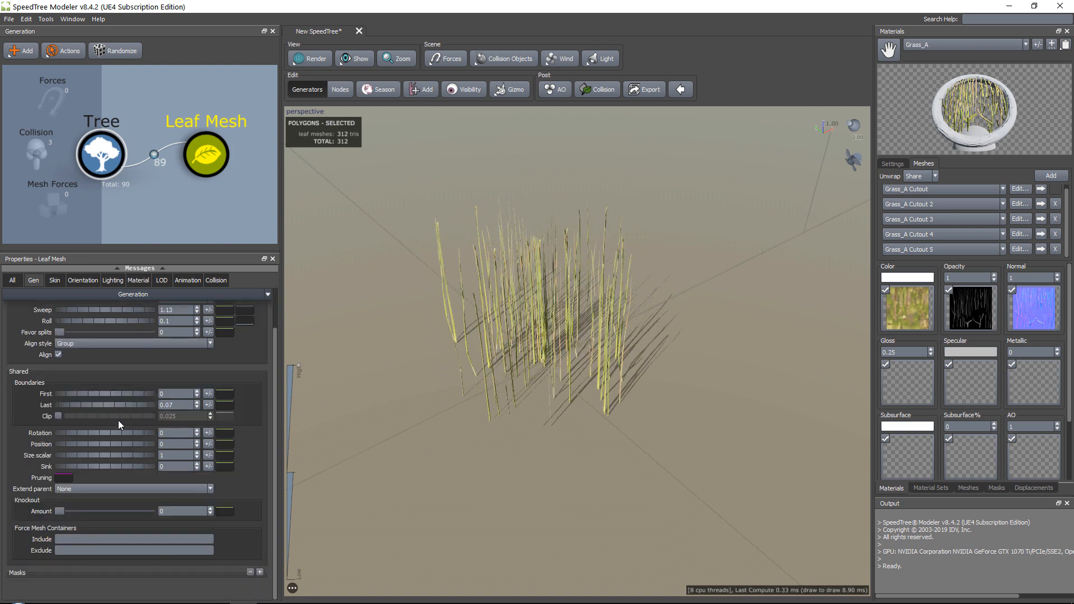
{"action": "left_click_drag", "start_coordinate": [125, 430], "coordinate": [78, 451]}
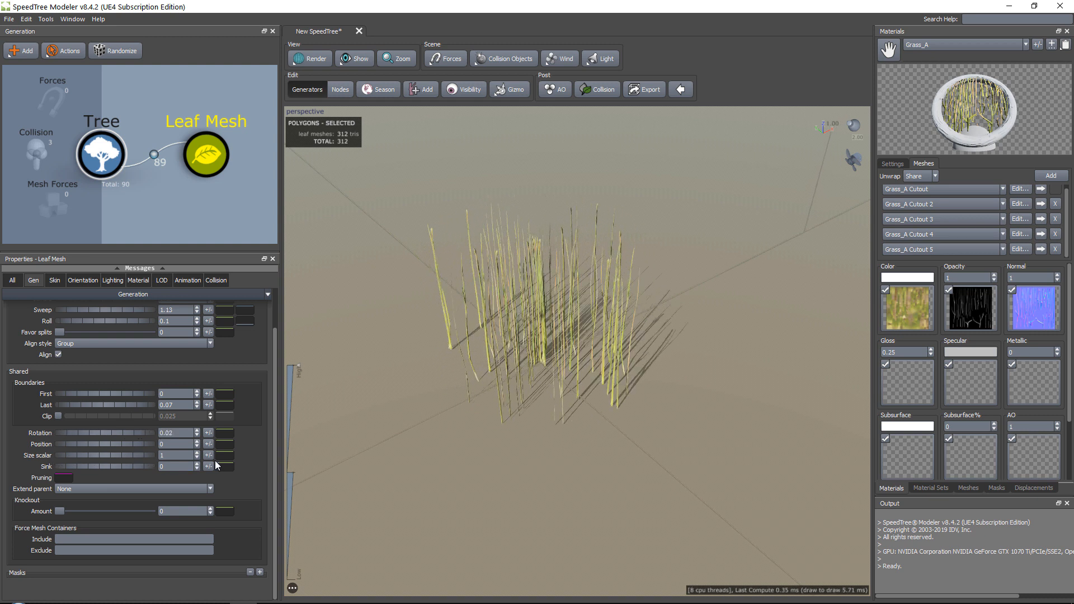
Step: Enlarge the grass blades by setting the Leaf Mesh size scalar to 1.5, and inspect the clump up close
{"action": "left_click_drag", "start_coordinate": [119, 455], "coordinate": [143, 450]}
{"action": "scroll", "coordinate": [555, 335], "scroll_direction": "up", "scroll_amount": 1}
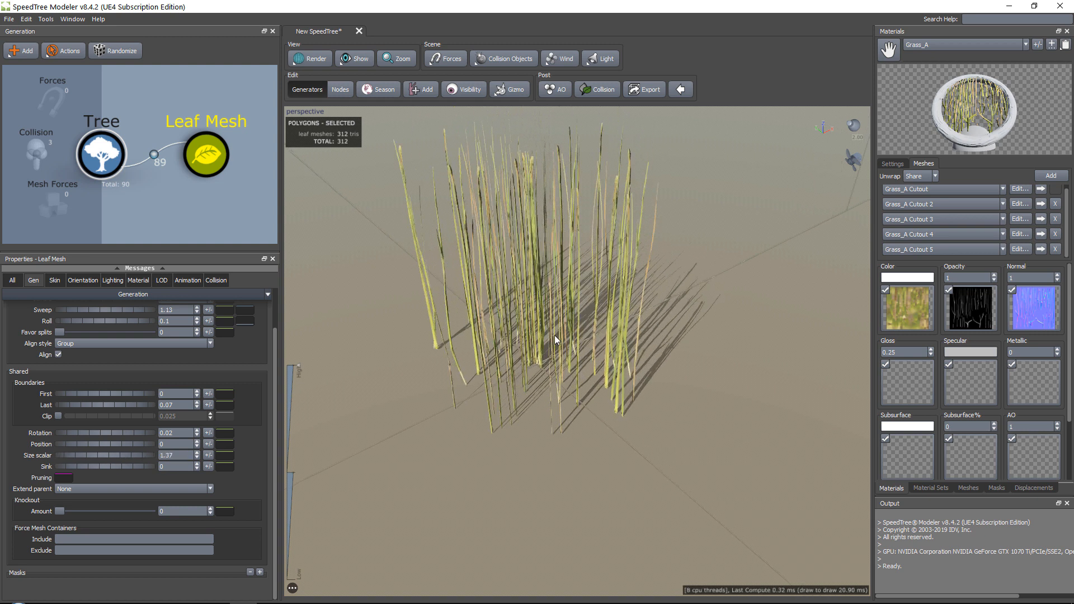
{"action": "scroll", "coordinate": [553, 326], "scroll_direction": "down", "scroll_amount": 6}
{"action": "scroll", "coordinate": [542, 297], "scroll_direction": "up", "scroll_amount": 1}
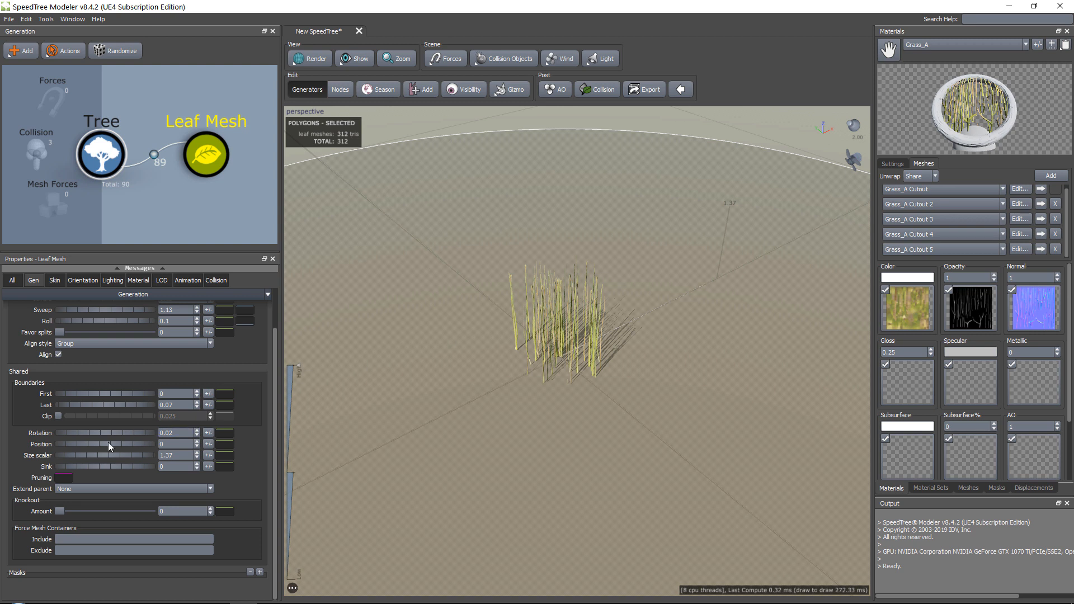
{"action": "left_click_drag", "start_coordinate": [77, 456], "coordinate": [82, 456]}
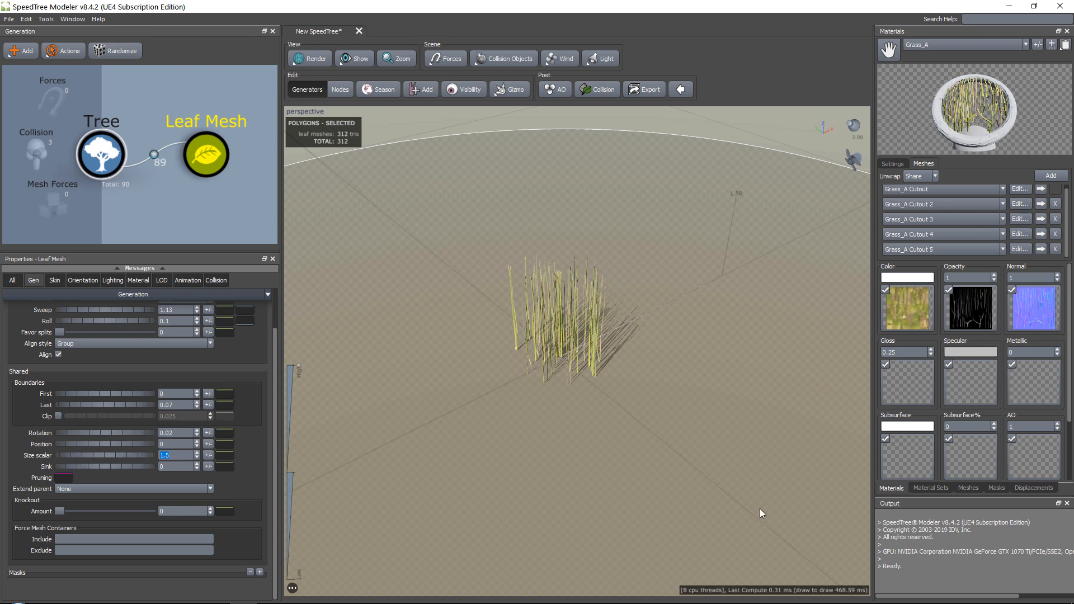
{"action": "left_click_drag", "start_coordinate": [588, 354], "coordinate": [530, 351]}
{"action": "right_click_drag", "start_coordinate": [528, 348], "coordinate": [681, 223]}
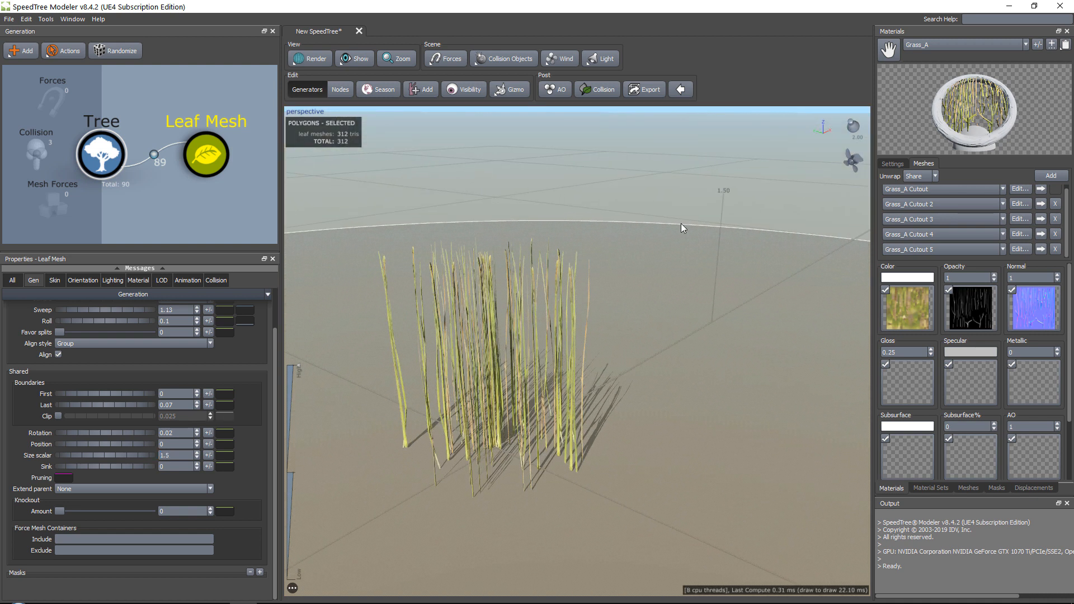
{"action": "left_click_drag", "start_coordinate": [463, 306], "coordinate": [455, 358]}
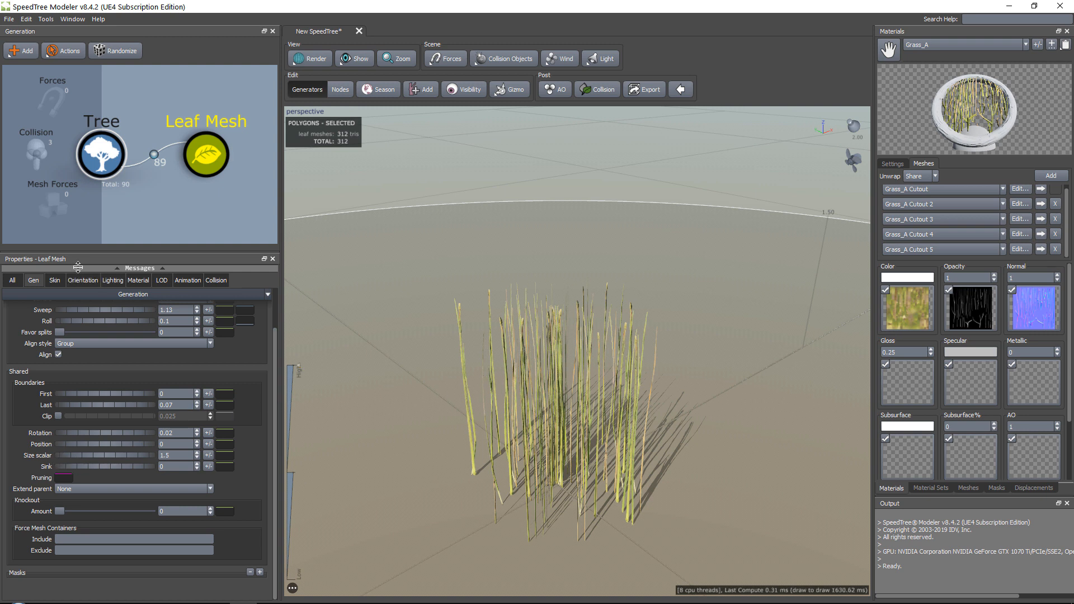
{"action": "left_click", "coordinate": [62, 279]}
{"action": "scroll", "coordinate": [140, 345], "scroll_direction": "down", "scroll_amount": 5}
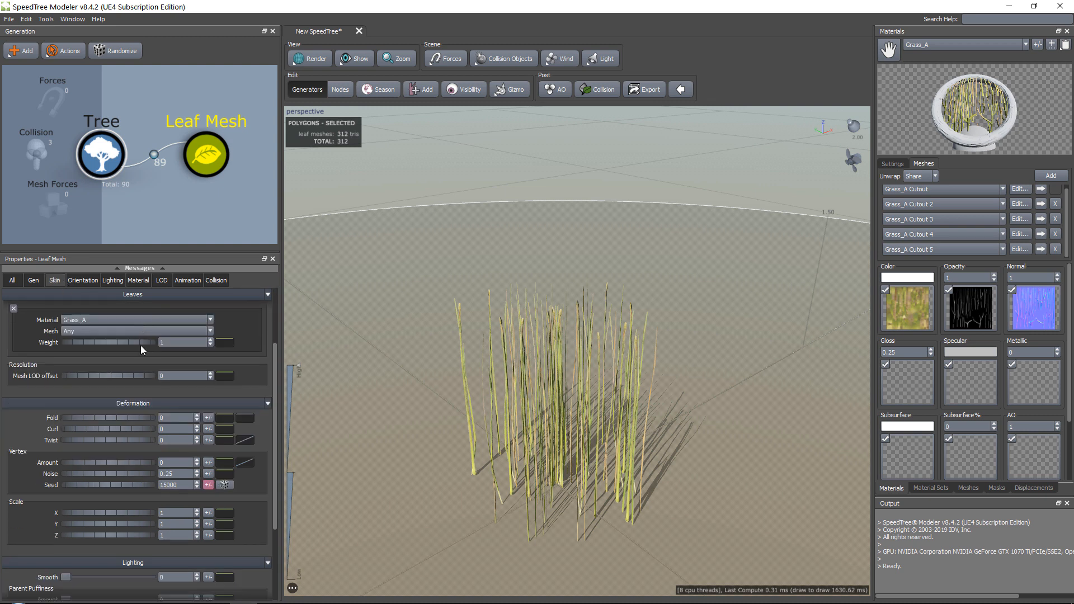
{"action": "scroll", "coordinate": [145, 347], "scroll_direction": "up", "scroll_amount": 5}
{"action": "scroll", "coordinate": [146, 347], "scroll_direction": "down", "scroll_amount": 8}
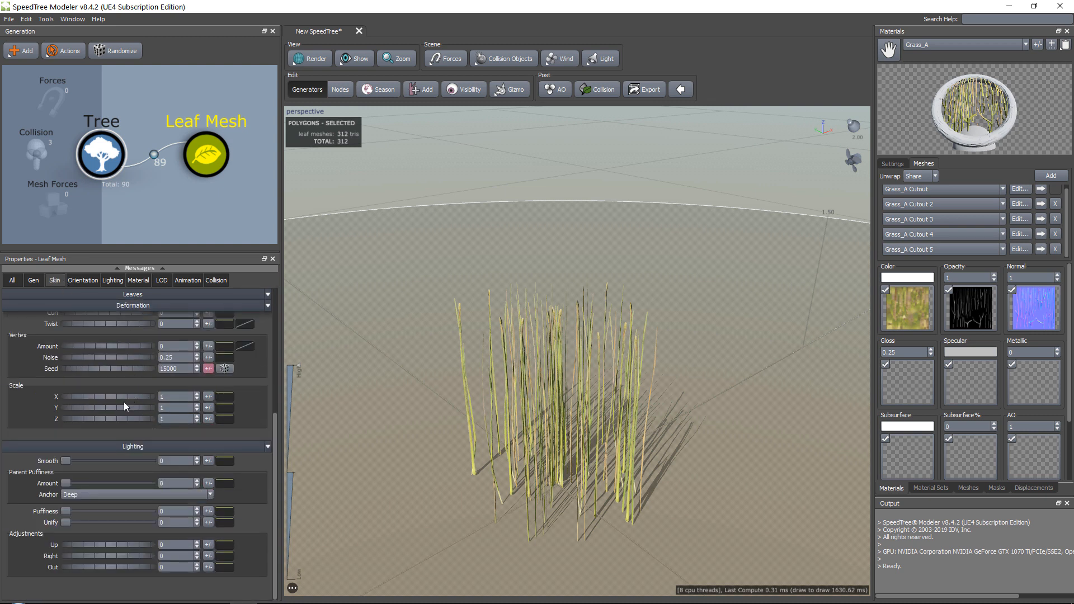
{"action": "scroll", "coordinate": [123, 402], "scroll_direction": "up", "scroll_amount": 8}
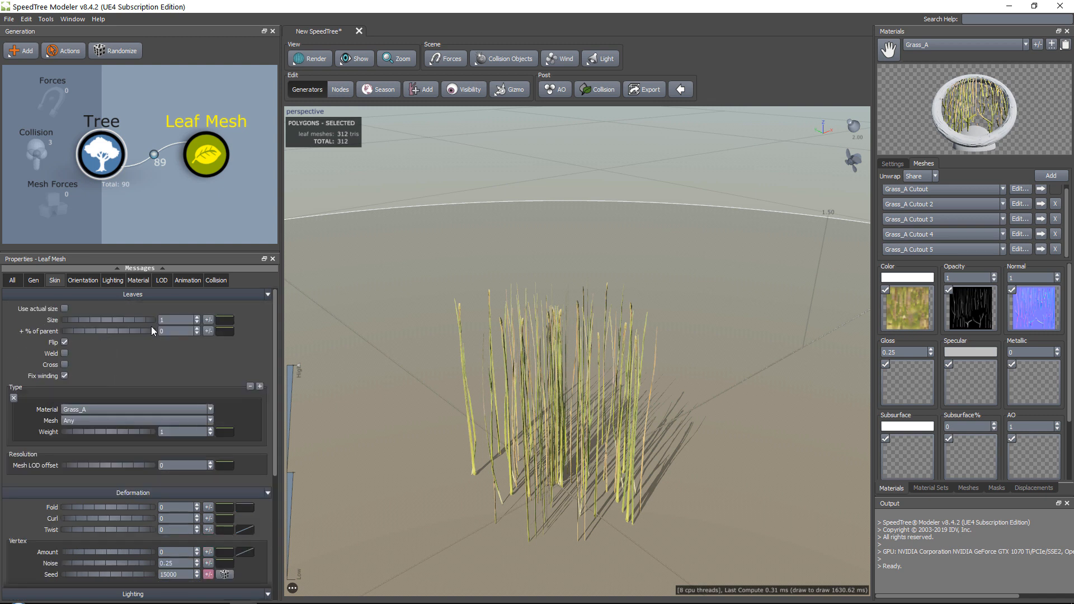
Step: Try a larger deformation Y scale on the blades, reset it to 1, and open the Y scale's parent curve
{"action": "left_click", "coordinate": [84, 281]}
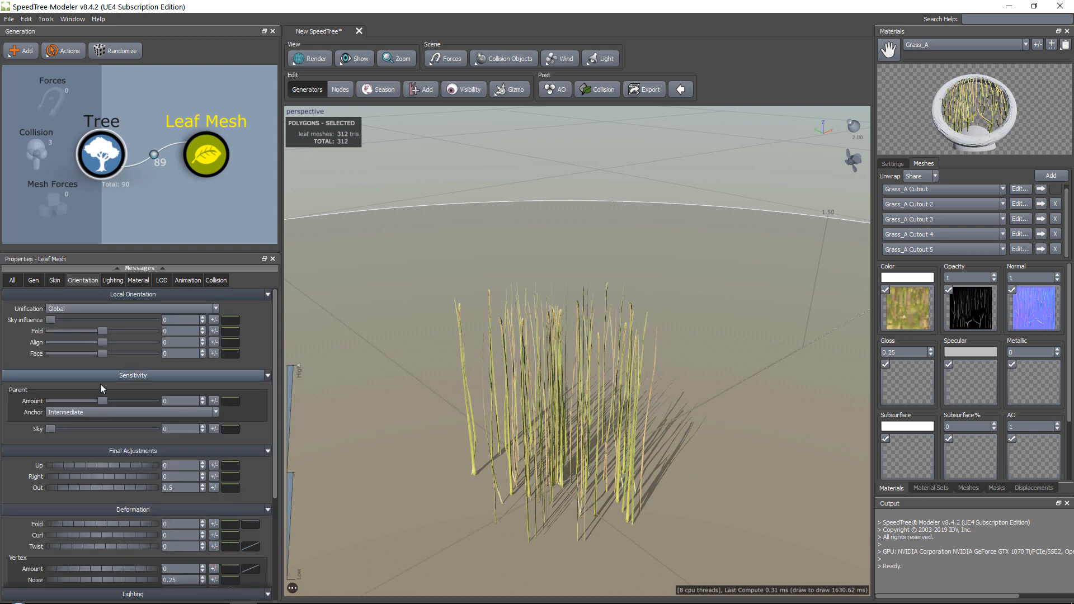
{"action": "scroll", "coordinate": [89, 453], "scroll_direction": "down", "scroll_amount": 4}
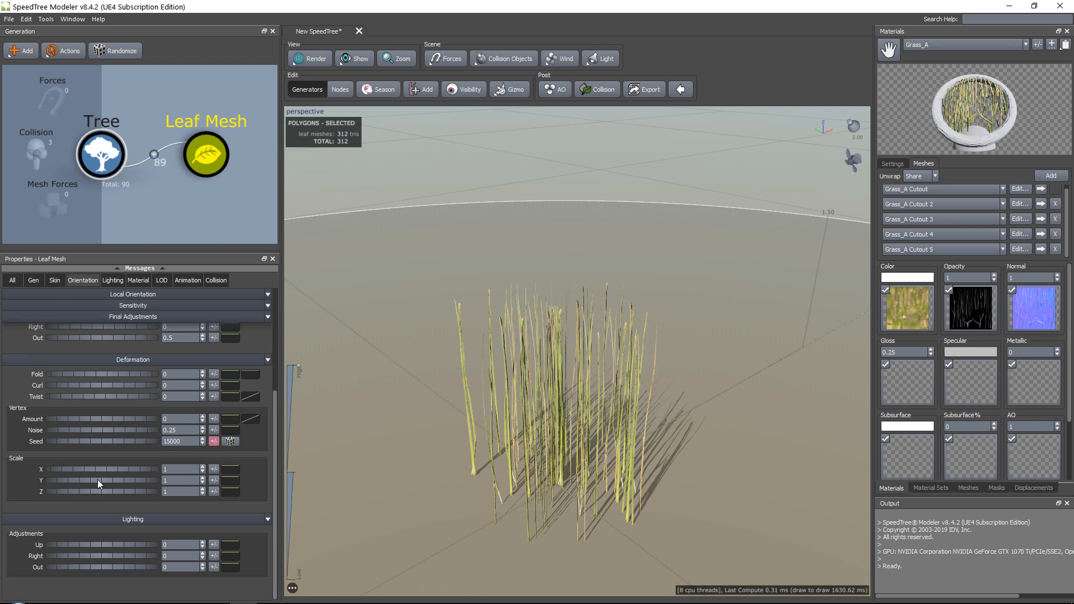
{"action": "mouse_move", "coordinate": [103, 482]}
{"action": "left_mouse_down"}
{"action": "mouse_move", "coordinate": [93, 482]}
{"action": "mouse_move", "coordinate": [118, 481]}
{"action": "mouse_move", "coordinate": [93, 481]}
{"action": "mouse_move", "coordinate": [104, 480]}
{"action": "left_mouse_up"}
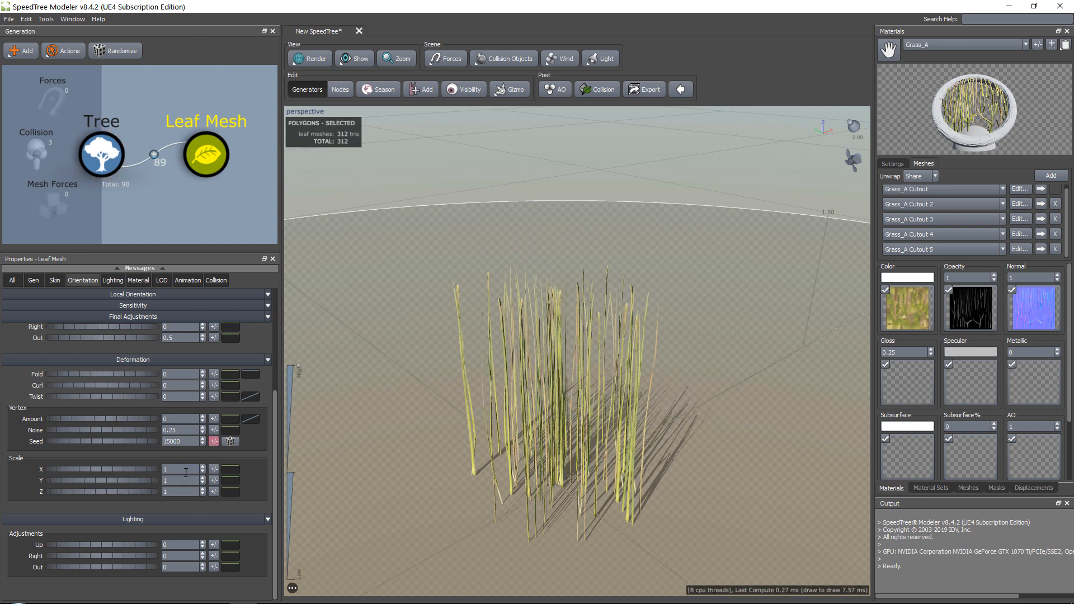
{"action": "right_click", "coordinate": [203, 480]}
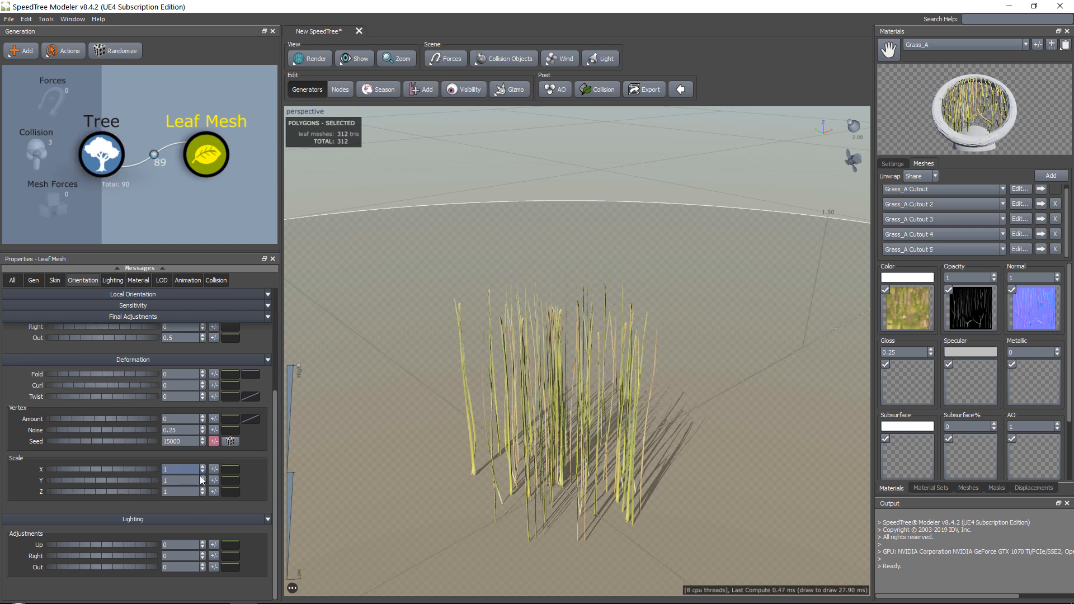
{"action": "left_click", "coordinate": [229, 481]}
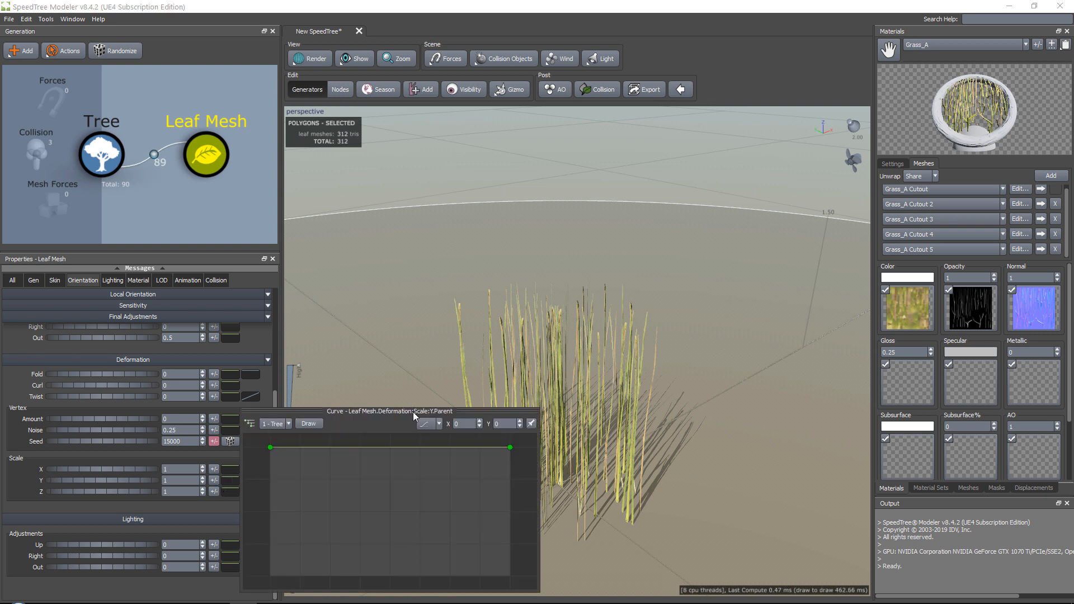
{"action": "left_click_drag", "start_coordinate": [413, 412], "coordinate": [280, 143]}
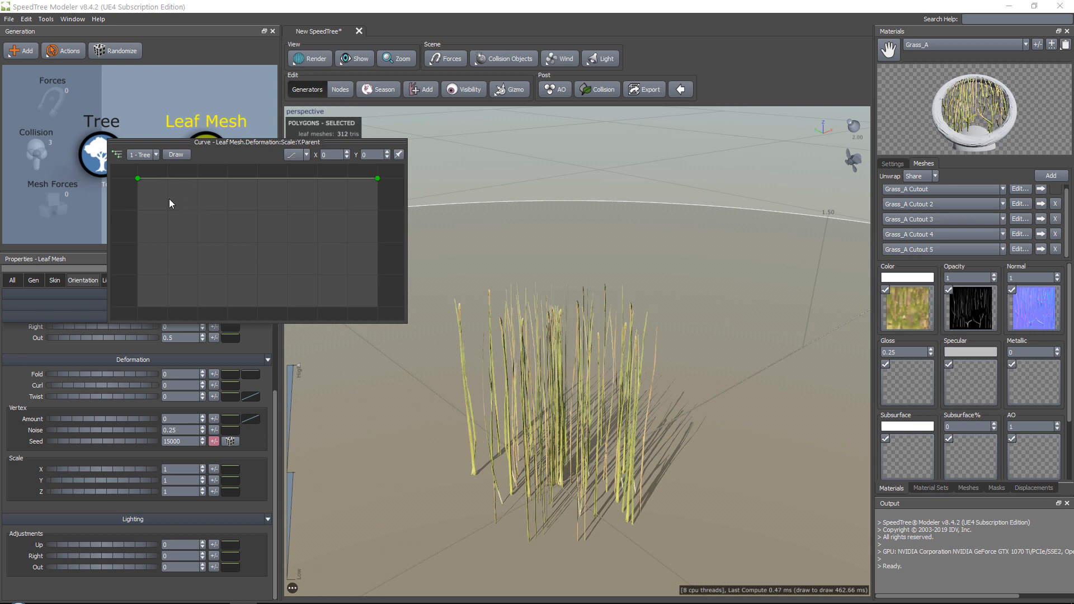
Step: Shape the Y scale parent curve into an irregular zigzag of peaks and dips to vary blade height, removing the extra point near X 0.86
{"action": "left_click", "coordinate": [167, 179]}
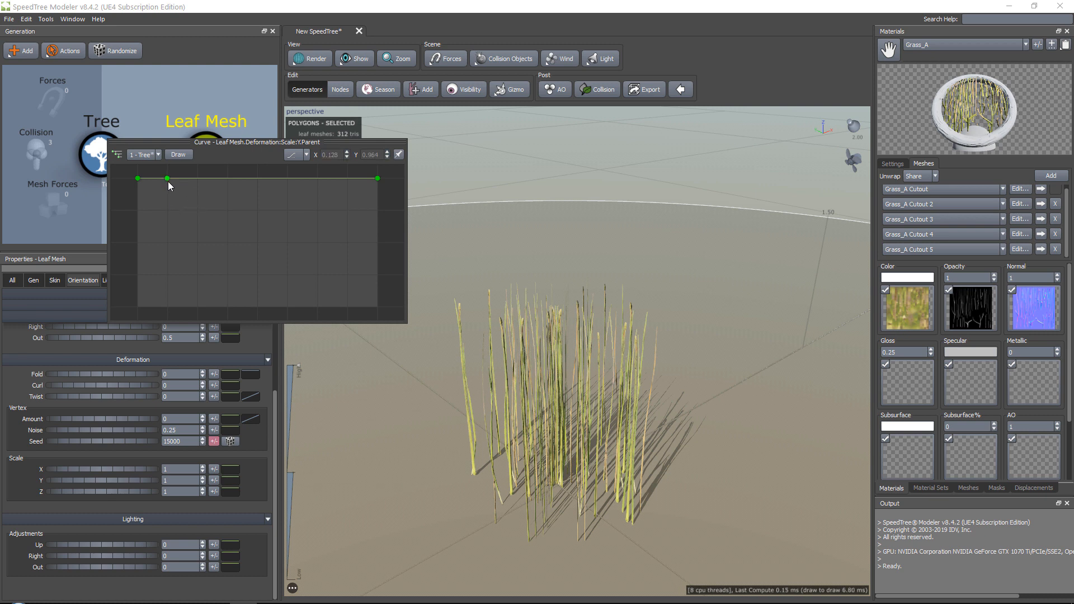
{"action": "left_click_drag", "start_coordinate": [167, 179], "coordinate": [223, 262]}
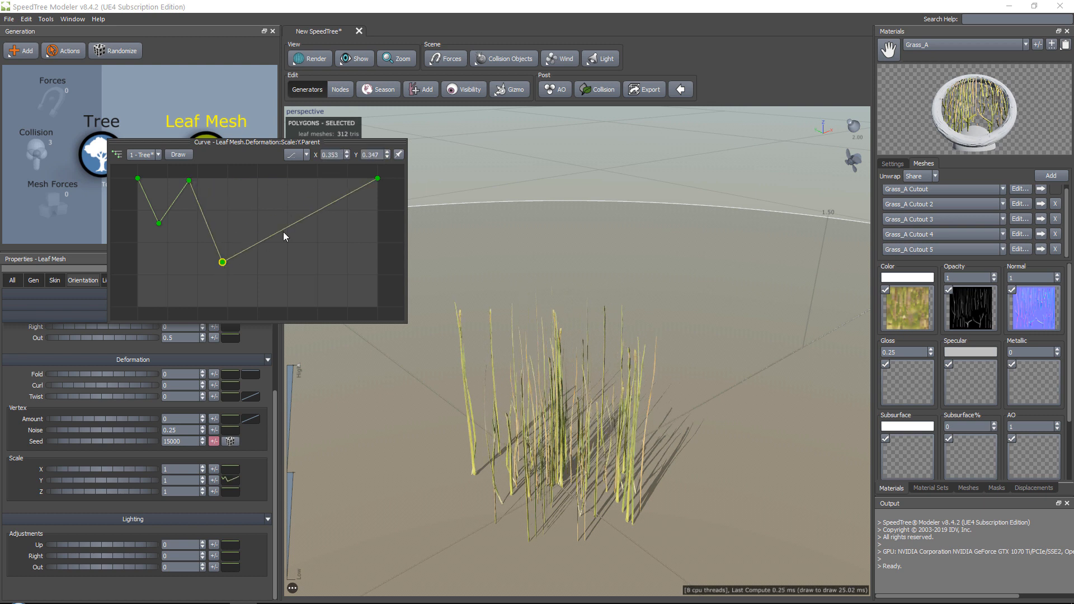
{"action": "left_click_drag", "start_coordinate": [283, 232], "coordinate": [345, 213]}
{"action": "left_click", "coordinate": [283, 191]}
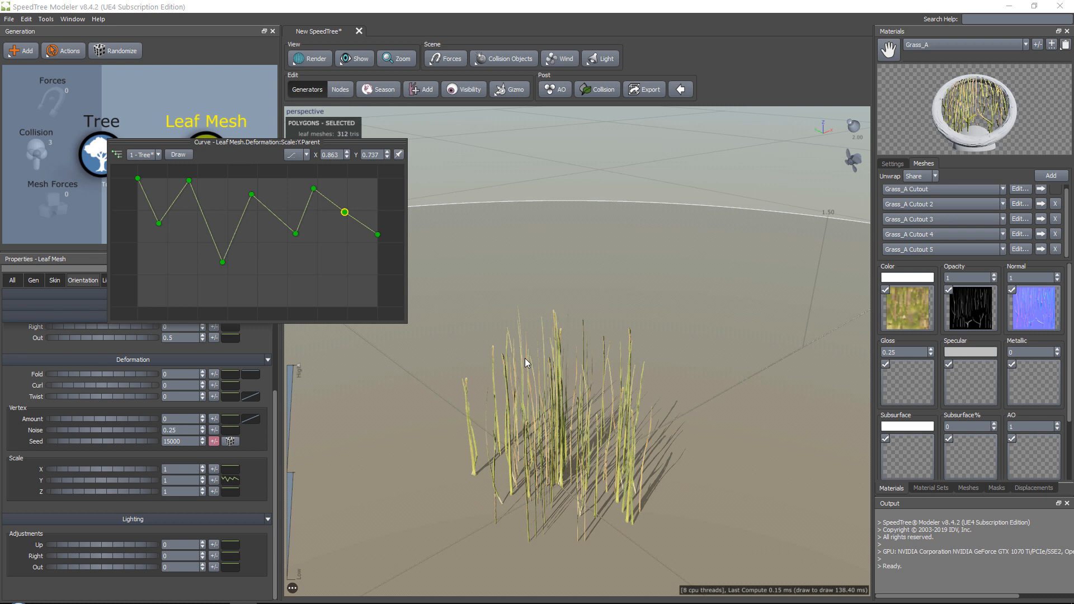
{"action": "left_click_drag", "start_coordinate": [313, 189], "coordinate": [316, 182]}
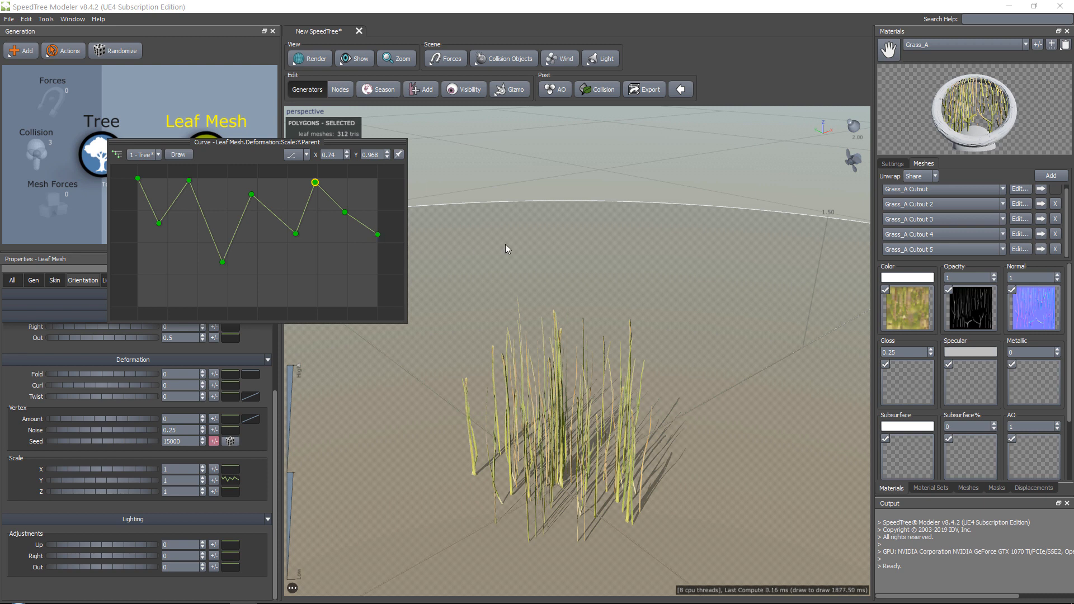
{"action": "mouse_move", "coordinate": [344, 213]}
{"action": "left_mouse_down"}
{"action": "mouse_move", "coordinate": [351, 193]}
{"action": "mouse_move", "coordinate": [305, 465]}
{"action": "mouse_move", "coordinate": [339, 274]}
{"action": "mouse_move", "coordinate": [359, 295]}
{"action": "mouse_move", "coordinate": [317, 309]}
{"action": "mouse_move", "coordinate": [312, 204]}
{"action": "mouse_move", "coordinate": [322, 220]}
{"action": "mouse_move", "coordinate": [386, 241]}
{"action": "mouse_move", "coordinate": [354, 212]}
{"action": "left_mouse_up"}
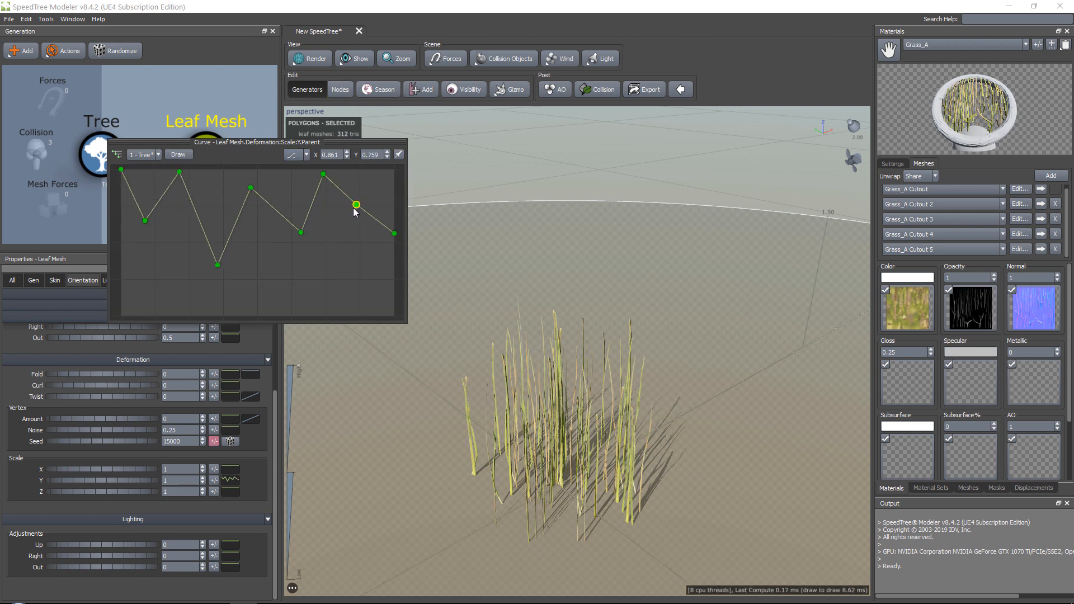
{"action": "right_click", "coordinate": [355, 203]}
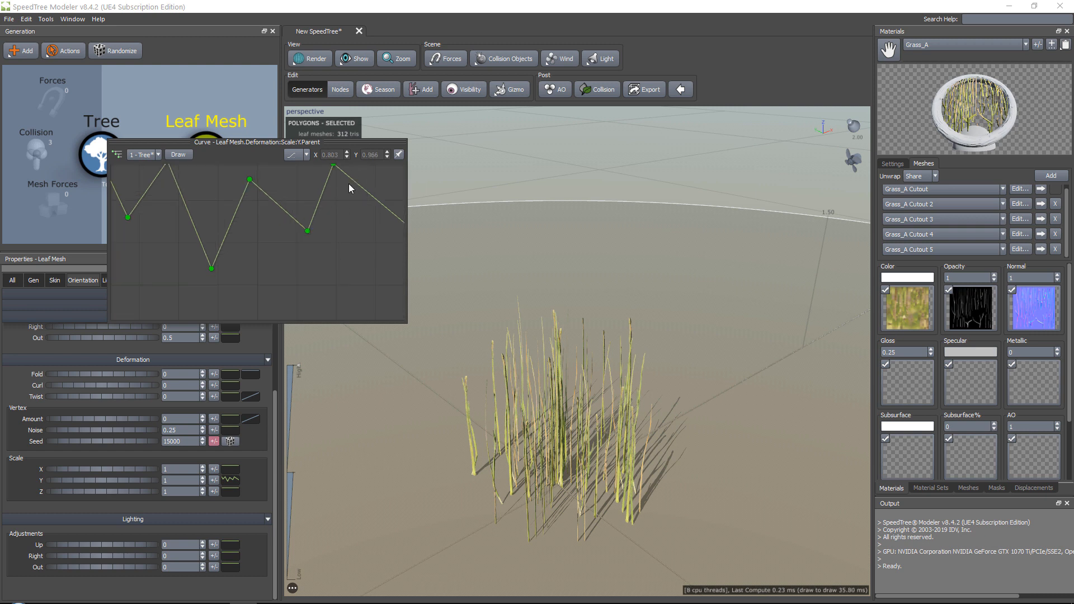
Step: View the whole Y scale parent curve, close it and inspect the unselected grass clump from a higher angle
{"action": "scroll", "coordinate": [334, 193], "scroll_direction": "down", "scroll_amount": 1}
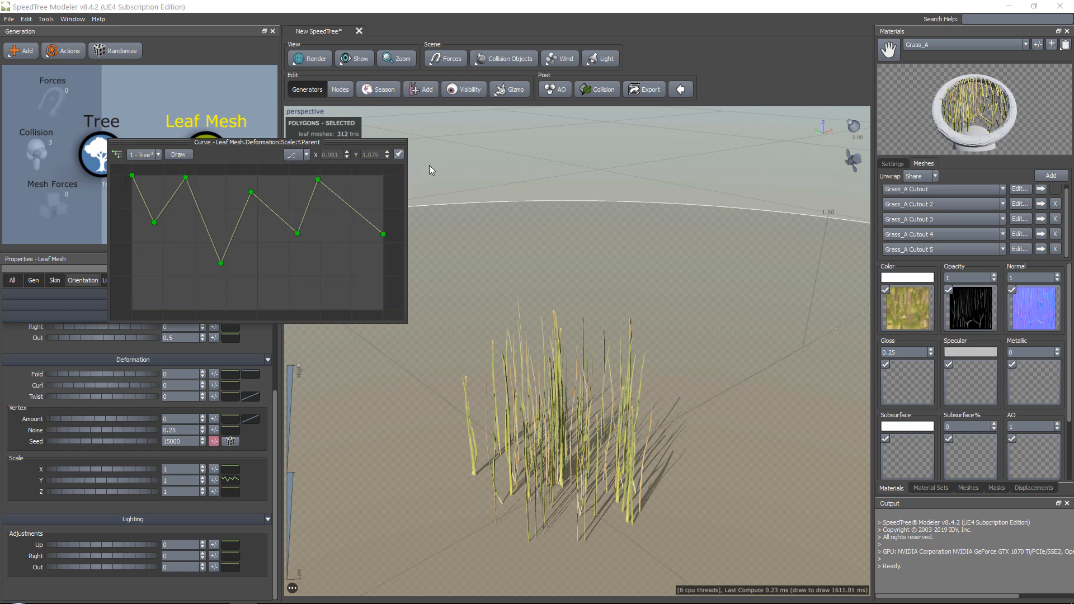
{"action": "left_click", "coordinate": [495, 204]}
{"action": "left_click_drag", "start_coordinate": [540, 414], "coordinate": [586, 420]}
{"action": "left_click_drag", "start_coordinate": [588, 382], "coordinate": [572, 326]}
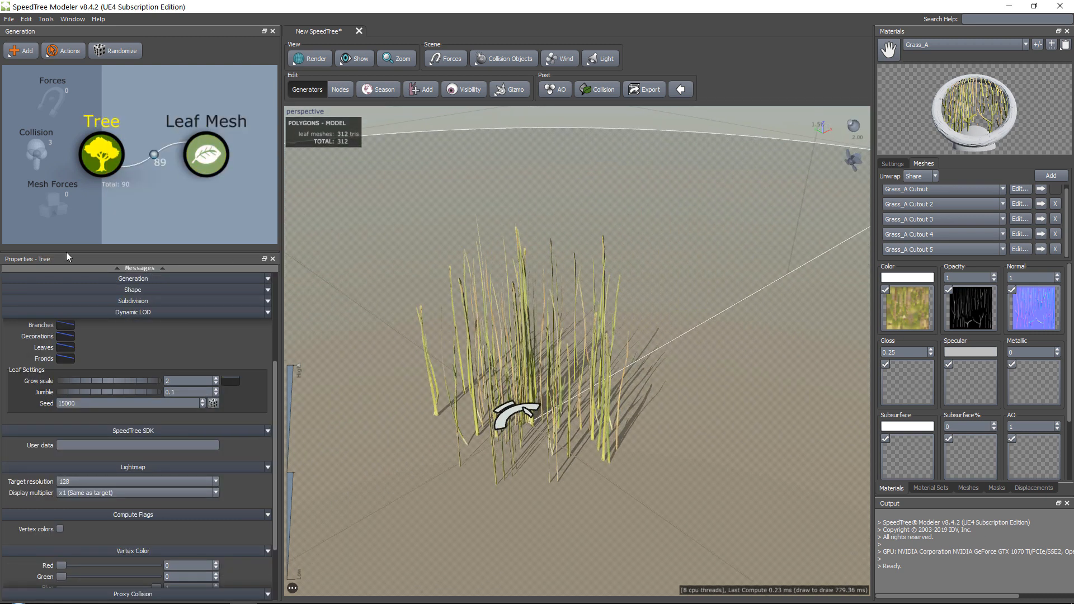
Step: Bend the blades of the Leaf Mesh generator by setting both deformation Fold and Curl to 0.14
{"action": "left_click", "coordinate": [206, 155]}
{"action": "left_click", "coordinate": [39, 280]}
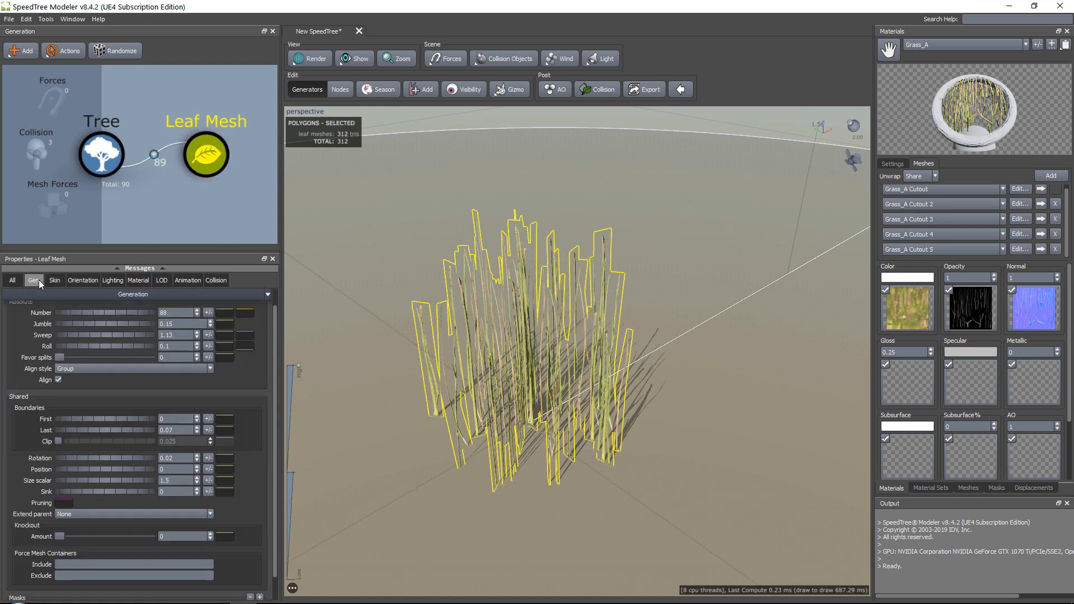
{"action": "scroll", "coordinate": [118, 392], "scroll_direction": "down", "scroll_amount": 1}
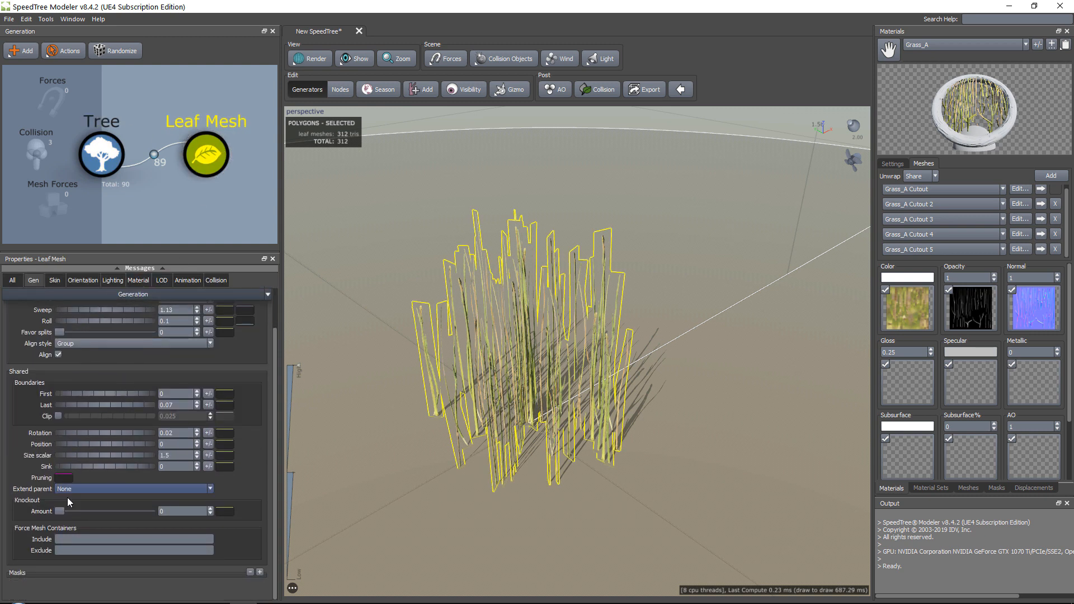
{"action": "scroll", "coordinate": [75, 358], "scroll_direction": "up", "scroll_amount": 1}
{"action": "left_click", "coordinate": [56, 280]}
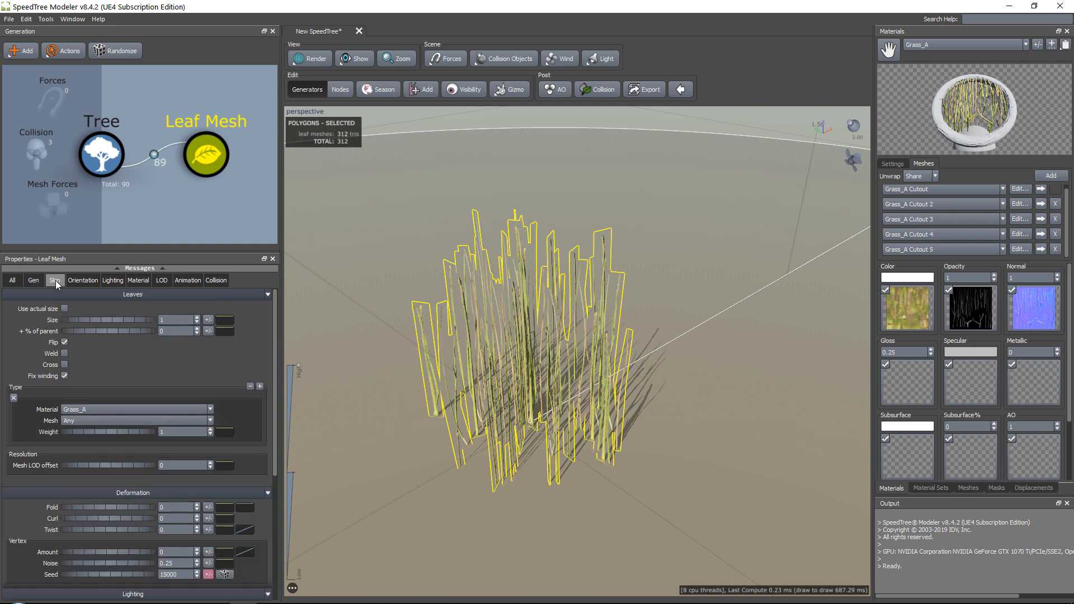
{"action": "scroll", "coordinate": [82, 409], "scroll_direction": "down", "scroll_amount": 2}
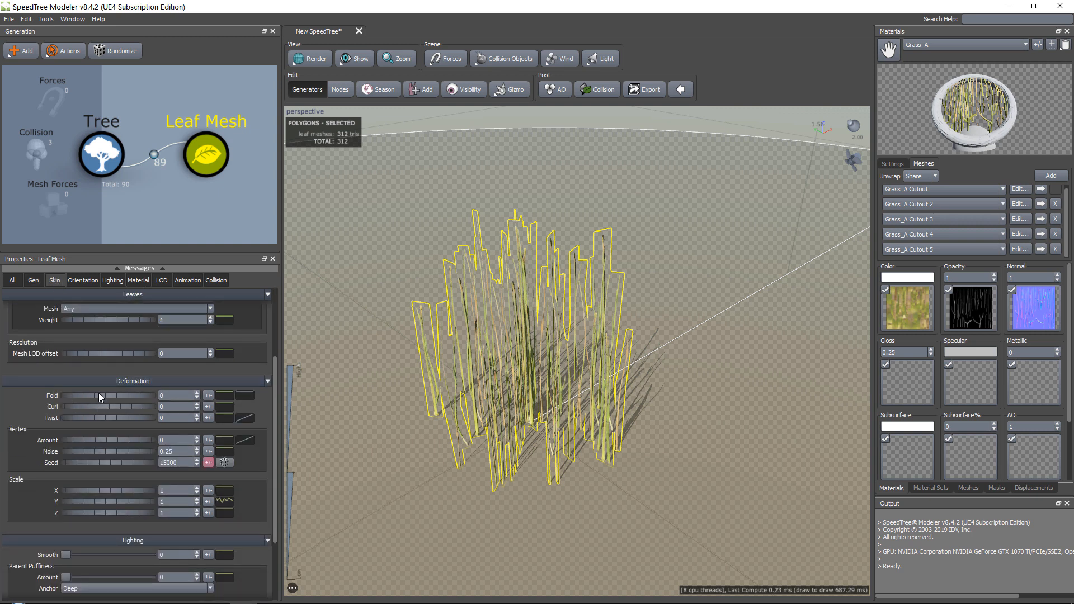
{"action": "mouse_move", "coordinate": [99, 393]}
{"action": "left_mouse_down"}
{"action": "mouse_move", "coordinate": [144, 392]}
{"action": "mouse_move", "coordinate": [65, 387]}
{"action": "mouse_move", "coordinate": [103, 390]}
{"action": "mouse_move", "coordinate": [115, 405]}
{"action": "left_mouse_up"}
{"action": "left_click_drag", "start_coordinate": [425, 375], "coordinate": [563, 364]}
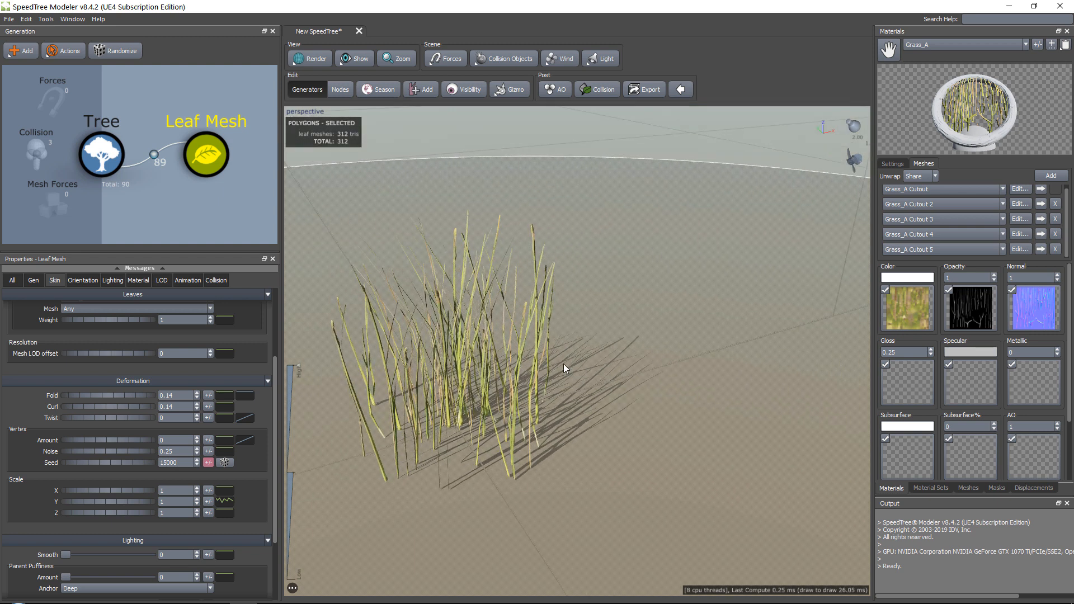
{"action": "left_click", "coordinate": [225, 406]}
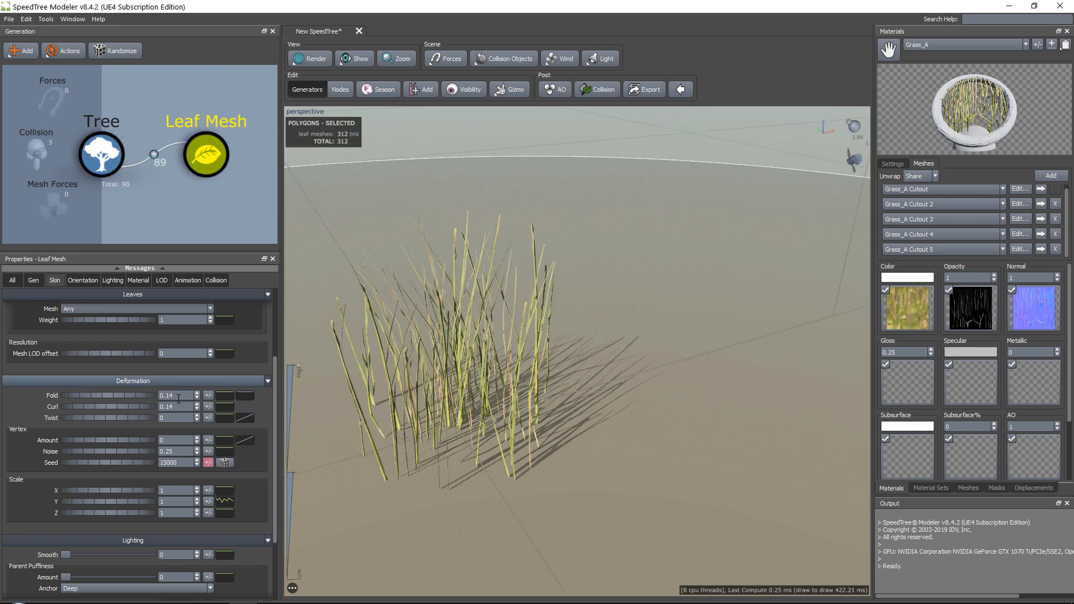
Step: Set the blades' deformation Twist to 0.18 and vertex Amount to 0.32, and check the clump near and far
{"action": "left_click_drag", "start_coordinate": [88, 421], "coordinate": [101, 417]}
{"action": "middle_click_drag", "start_coordinate": [451, 335], "coordinate": [538, 304]}
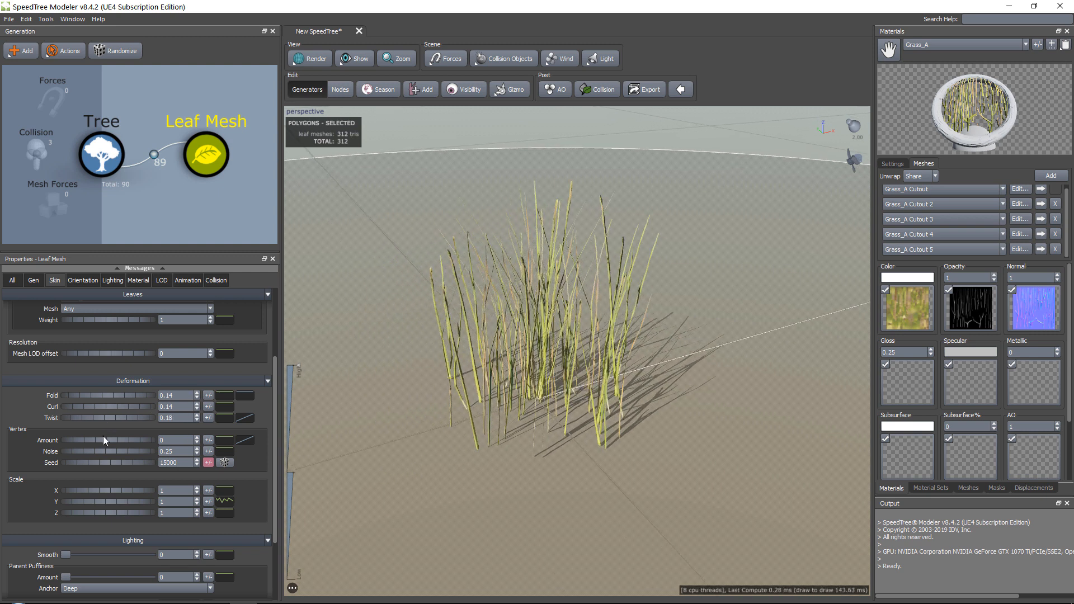
{"action": "left_click_drag", "start_coordinate": [98, 439], "coordinate": [118, 439]}
{"action": "scroll", "coordinate": [592, 323], "scroll_direction": "down", "scroll_amount": 5}
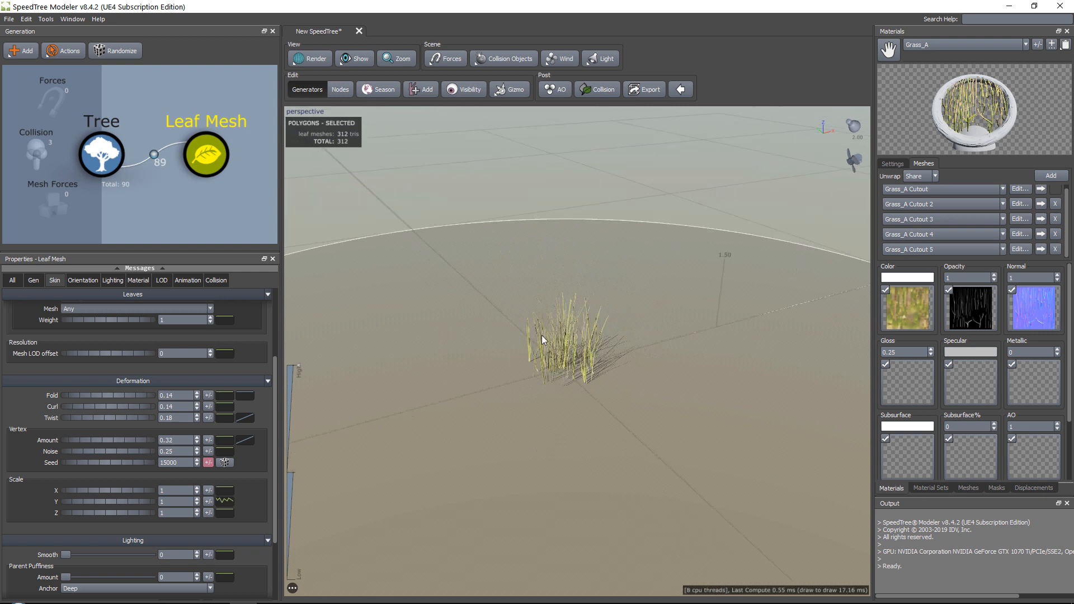
{"action": "scroll", "coordinate": [566, 330], "scroll_direction": "up", "scroll_amount": 5}
{"action": "left_click_drag", "start_coordinate": [547, 246], "coordinate": [556, 281]}
{"action": "scroll", "coordinate": [112, 431], "scroll_direction": "up", "scroll_amount": 3}
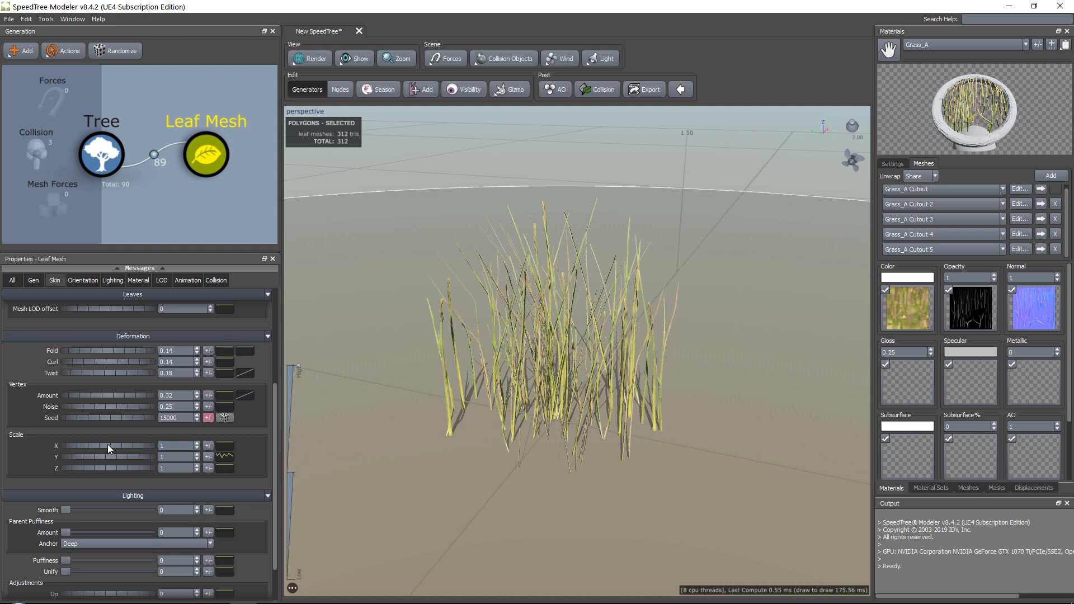
Step: Spread the blades outward by setting the Leaf Mesh local orientation Align to 0.05
{"action": "scroll", "coordinate": [111, 432], "scroll_direction": "down", "scroll_amount": 8}
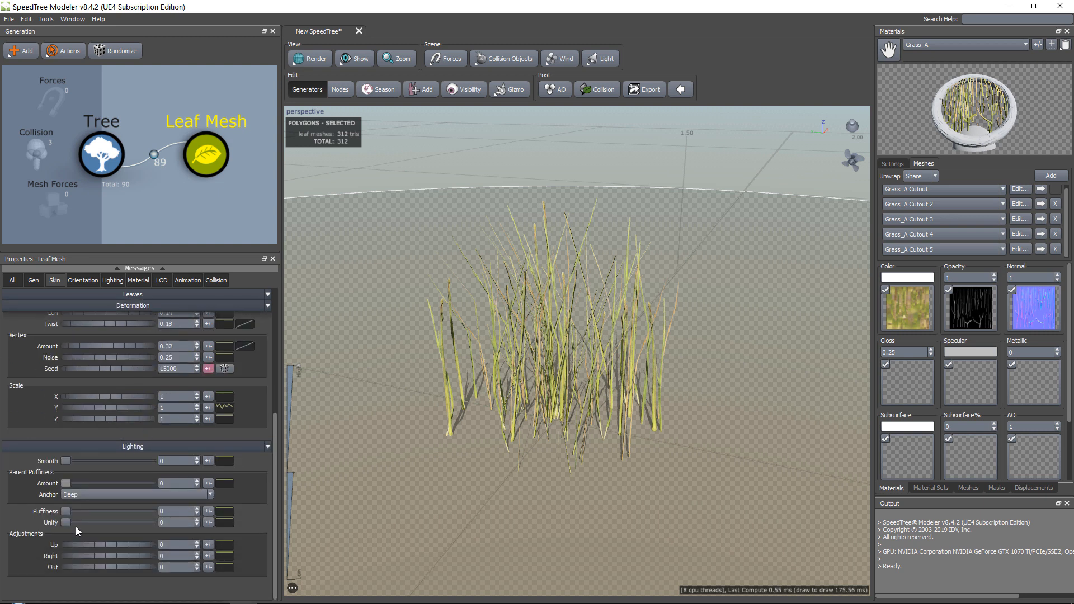
{"action": "scroll", "coordinate": [140, 482], "scroll_direction": "up", "scroll_amount": 7}
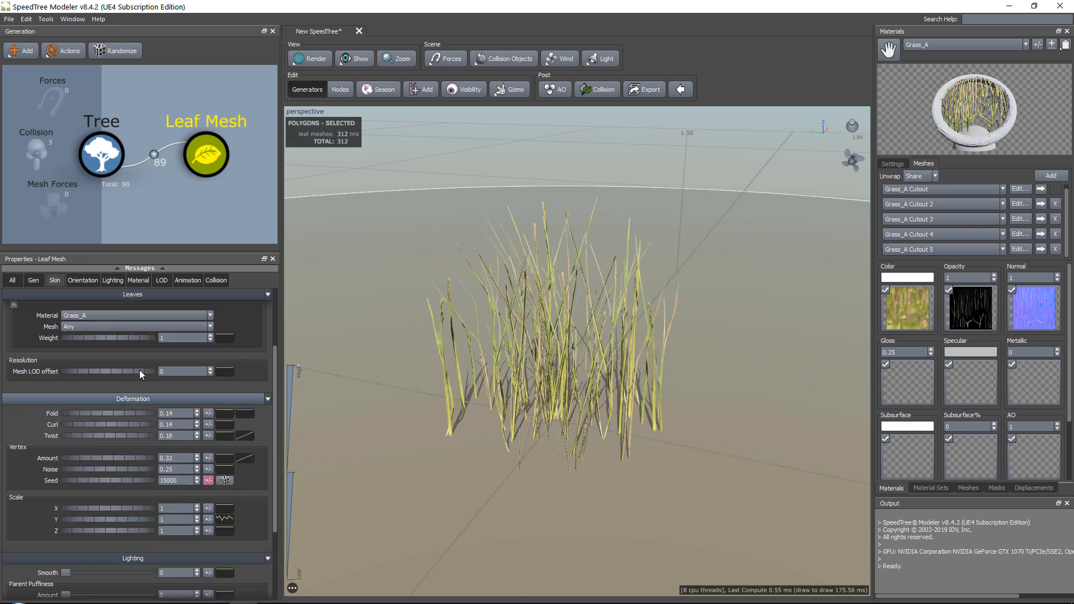
{"action": "left_click", "coordinate": [83, 280]}
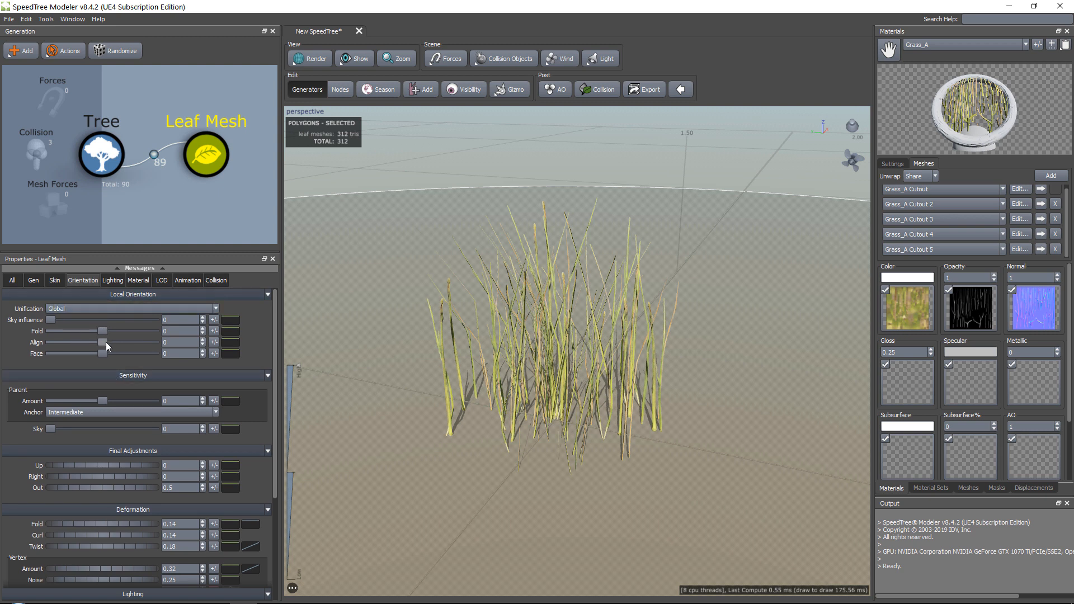
{"action": "left_click_drag", "start_coordinate": [105, 341], "coordinate": [111, 341]}
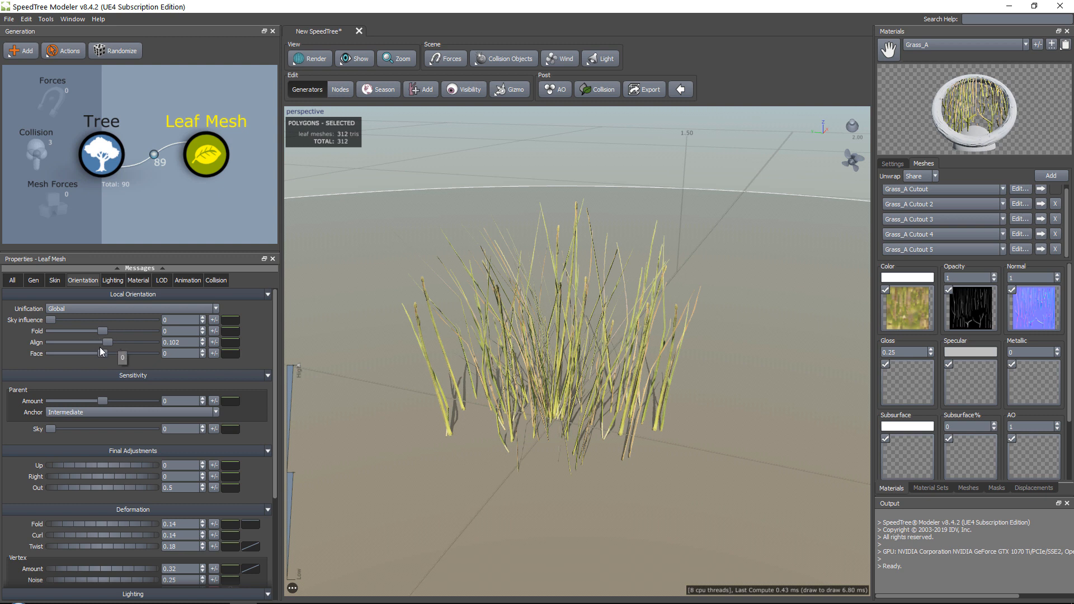
{"action": "left_click_drag", "start_coordinate": [108, 342], "coordinate": [108, 343]}
{"action": "left_click_drag", "start_coordinate": [181, 342], "coordinate": [169, 347]}
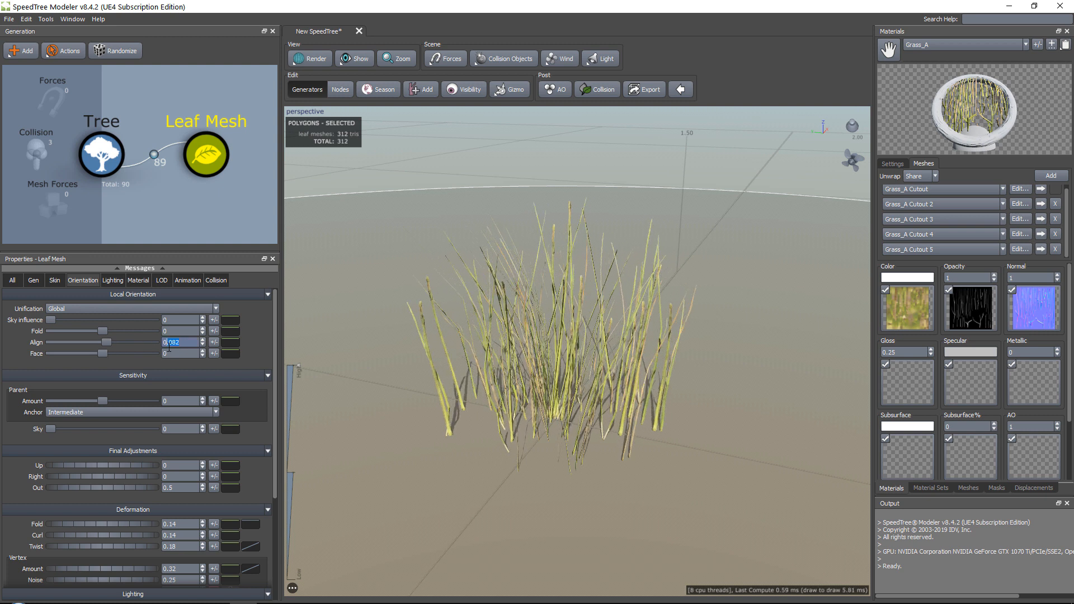
{"action": "type", "text": "5"}
{"action": "key", "text": "Return"}
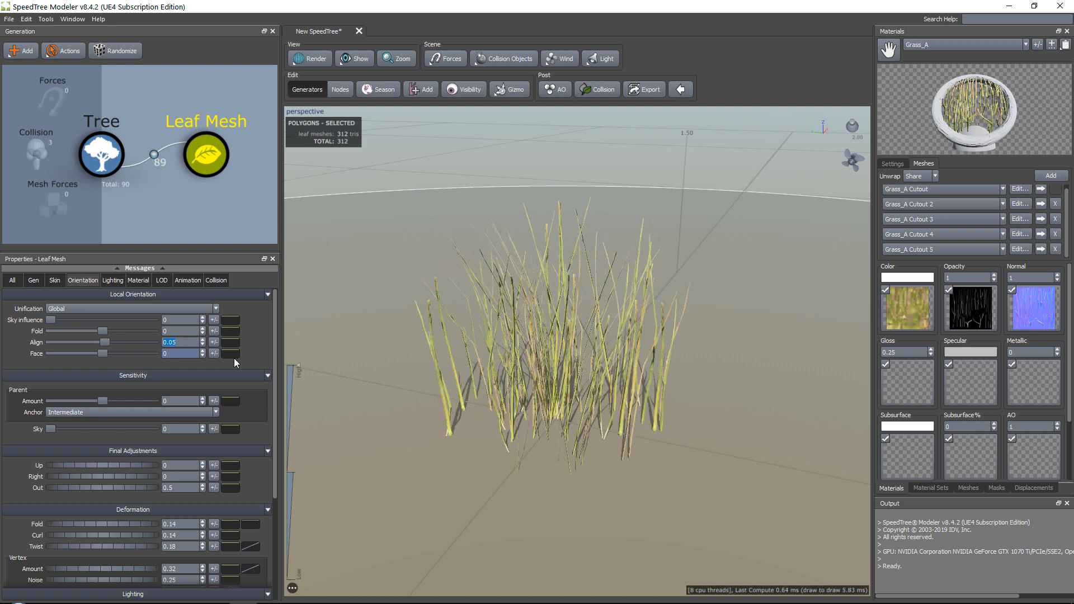
Step: Review the Leaf Mesh orientation, skin and generation properties, and inspect the clump from another side
{"action": "scroll", "coordinate": [116, 385], "scroll_direction": "down", "scroll_amount": 5}
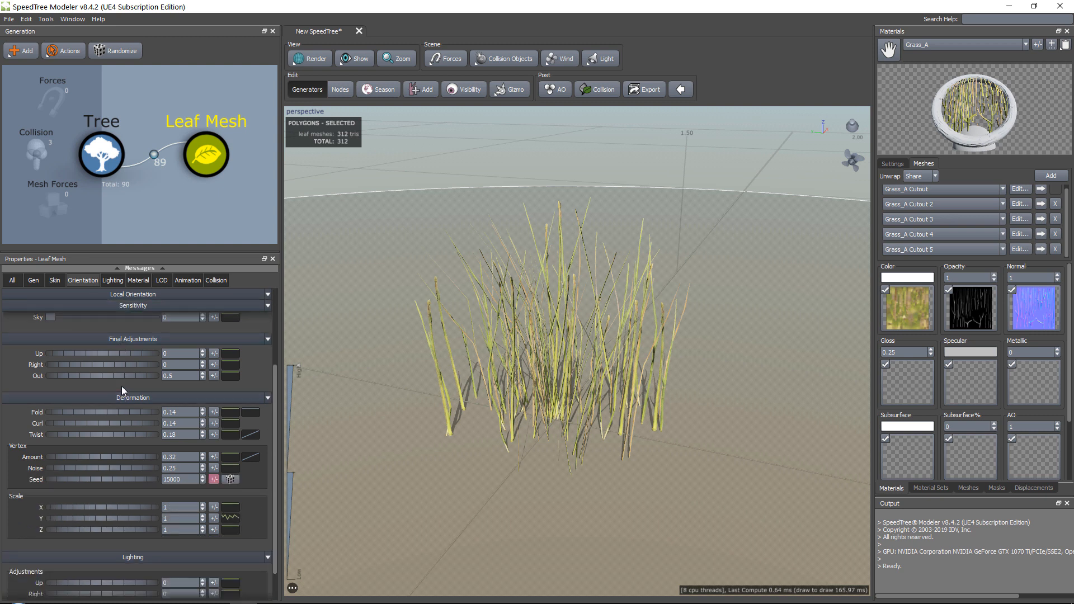
{"action": "scroll", "coordinate": [120, 371], "scroll_direction": "down", "scroll_amount": 1}
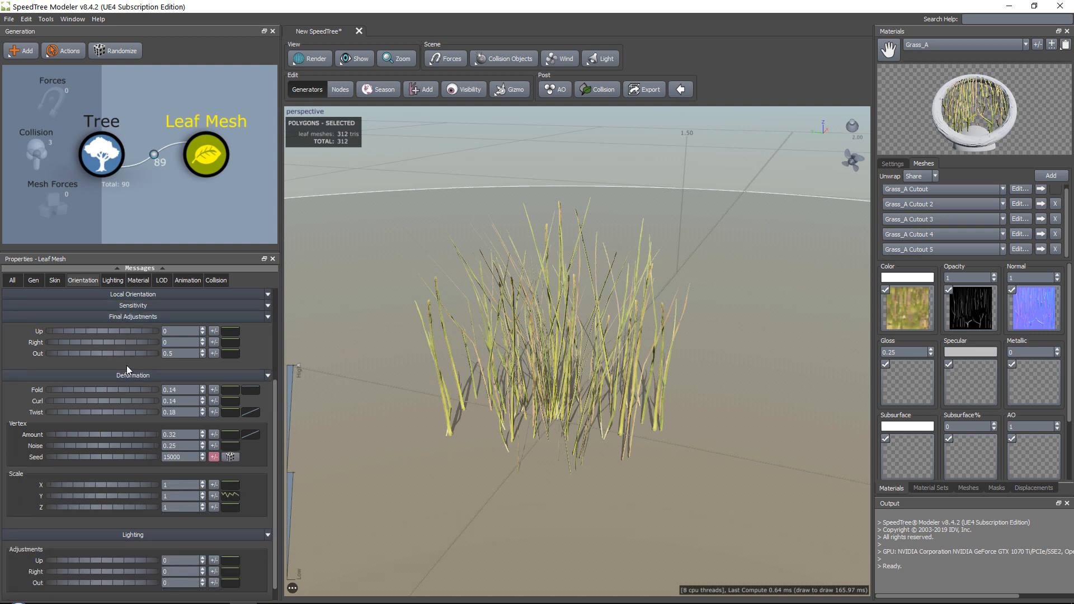
{"action": "scroll", "coordinate": [120, 400], "scroll_direction": "down", "scroll_amount": 1}
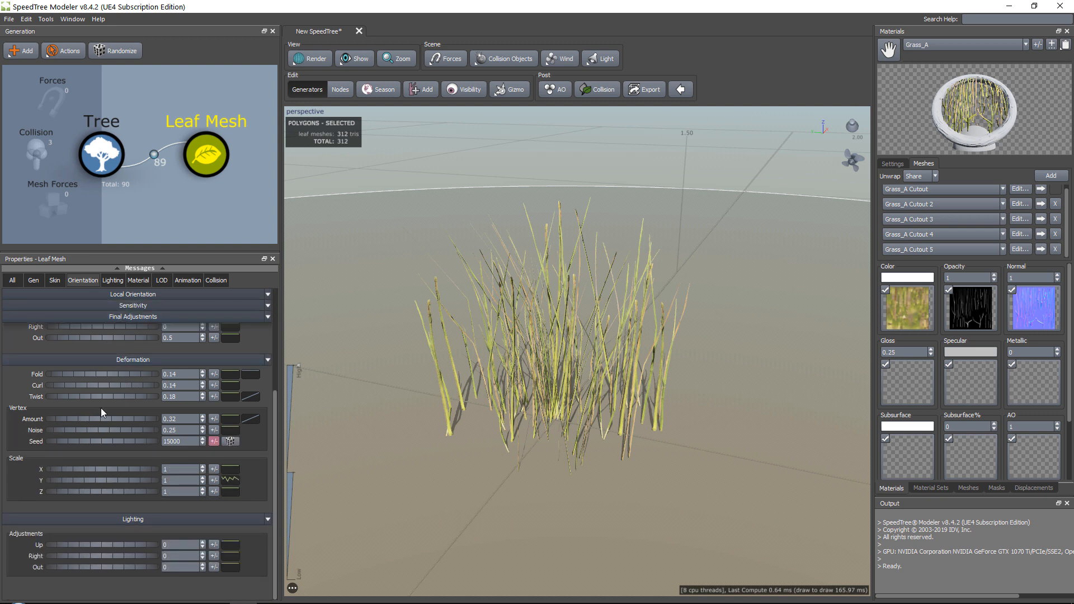
{"action": "left_click", "coordinate": [56, 281]}
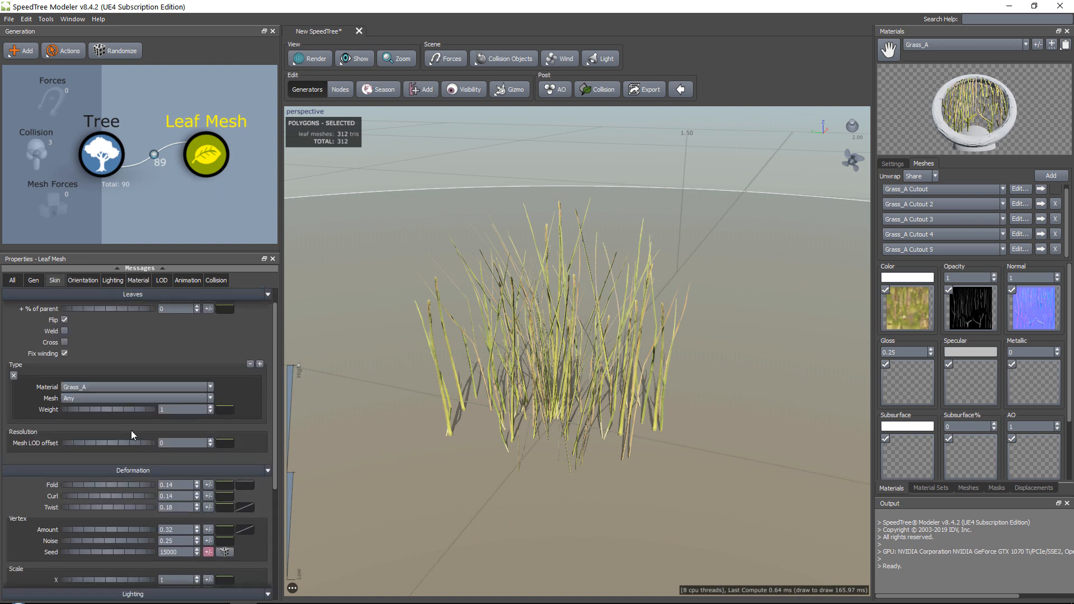
{"action": "left_click", "coordinate": [82, 281]}
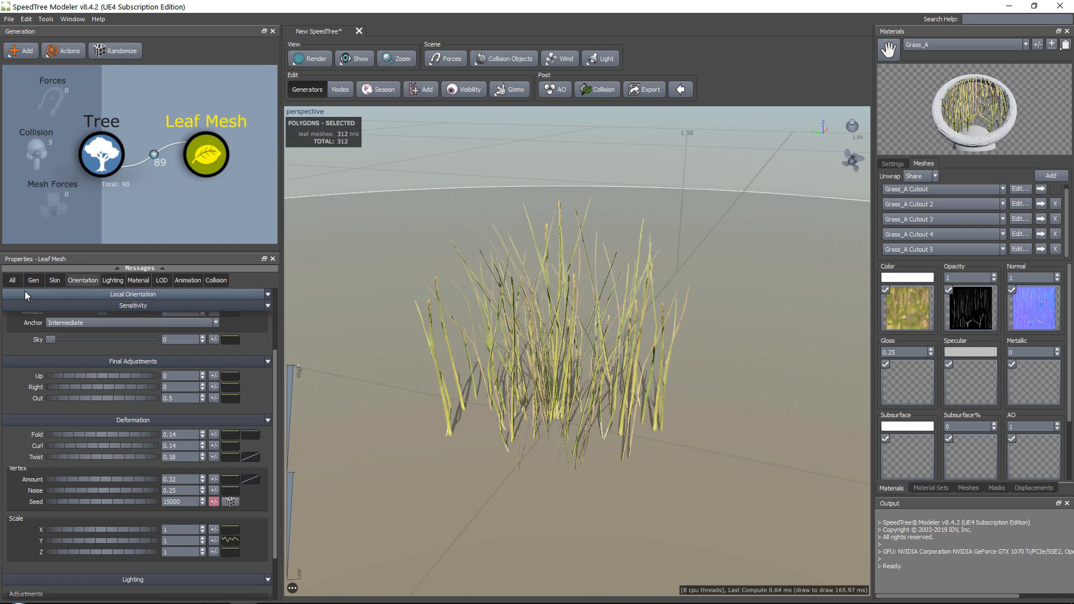
{"action": "left_click", "coordinate": [13, 281]}
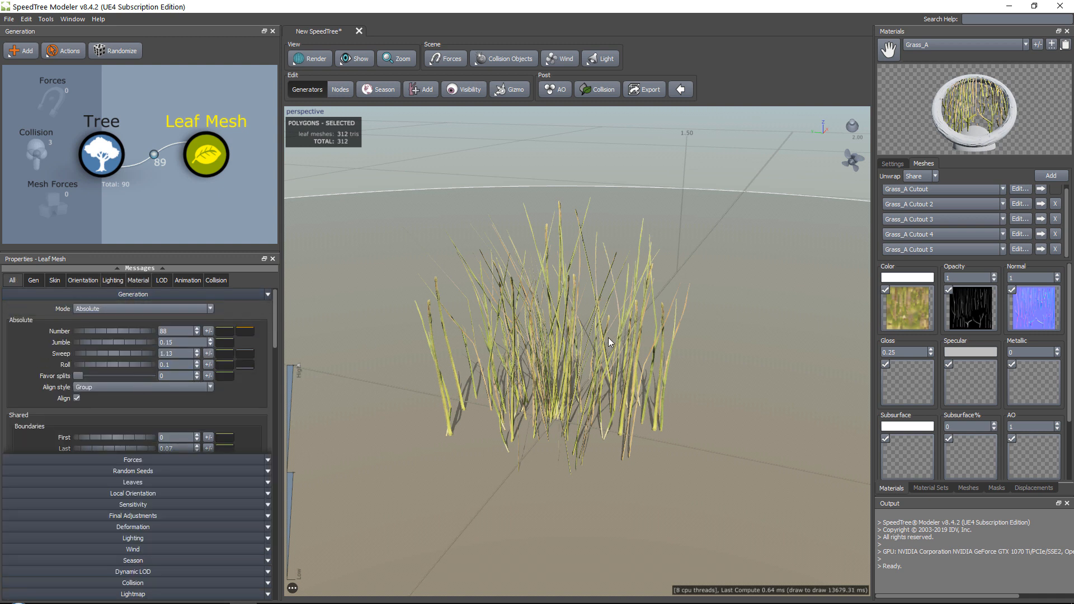
{"action": "left_click_drag", "start_coordinate": [528, 351], "coordinate": [577, 351]}
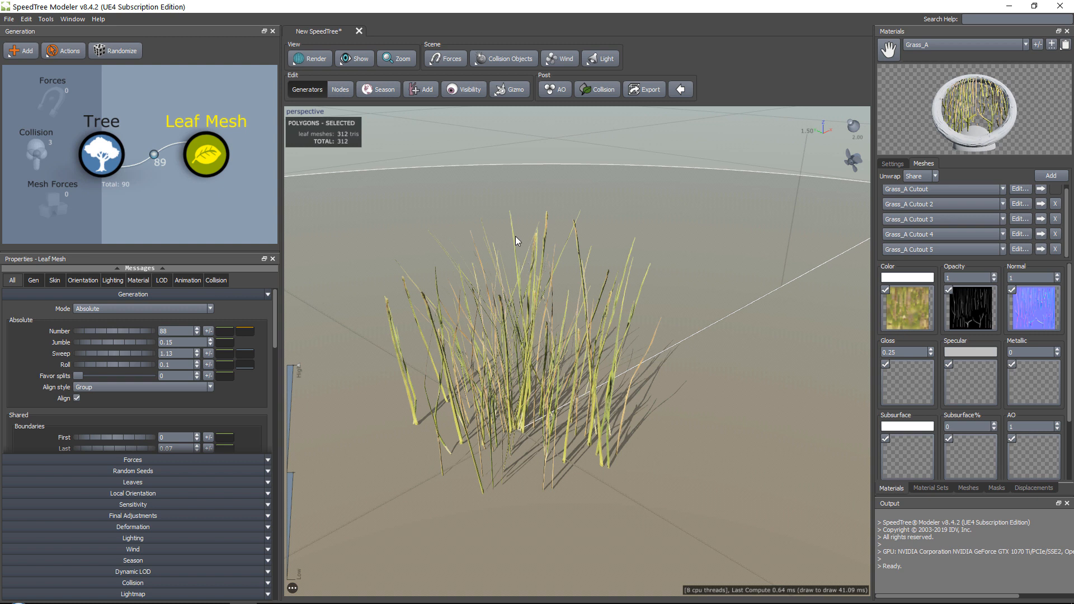
Step: Restrict the Leaf Mesh's existing Grass_A leaf type to the Grass_A Cutout mesh
{"action": "left_click", "coordinate": [138, 281]}
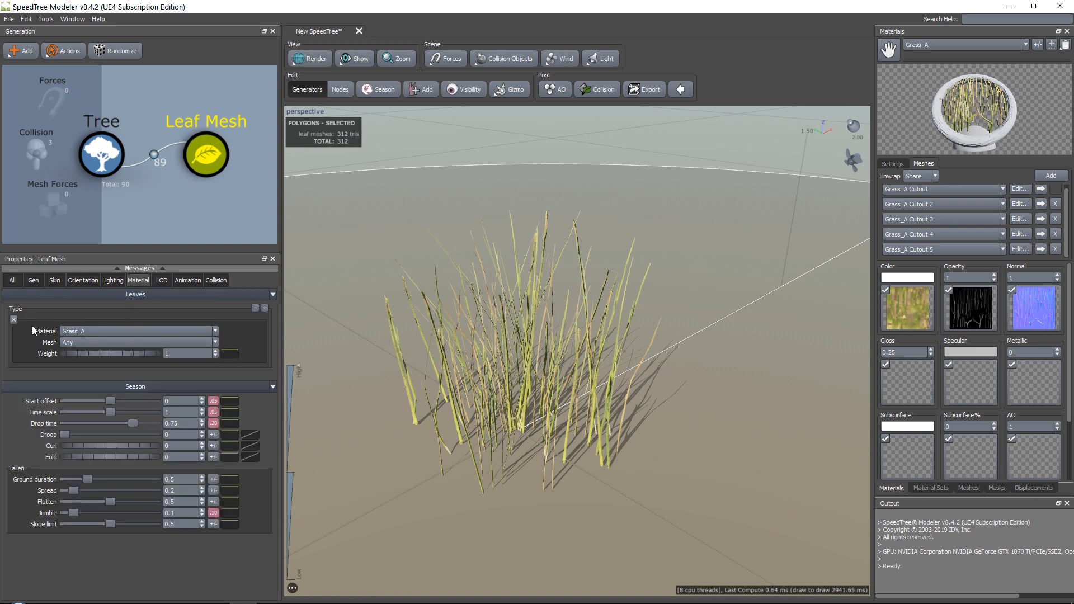
{"action": "left_click", "coordinate": [80, 343]}
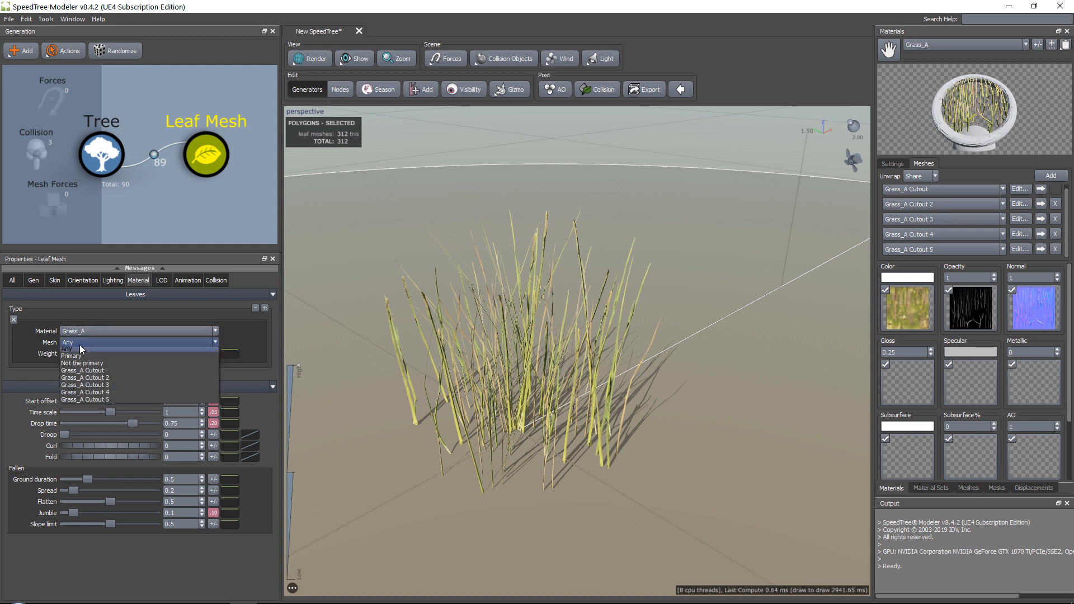
{"action": "left_click", "coordinate": [95, 374]}
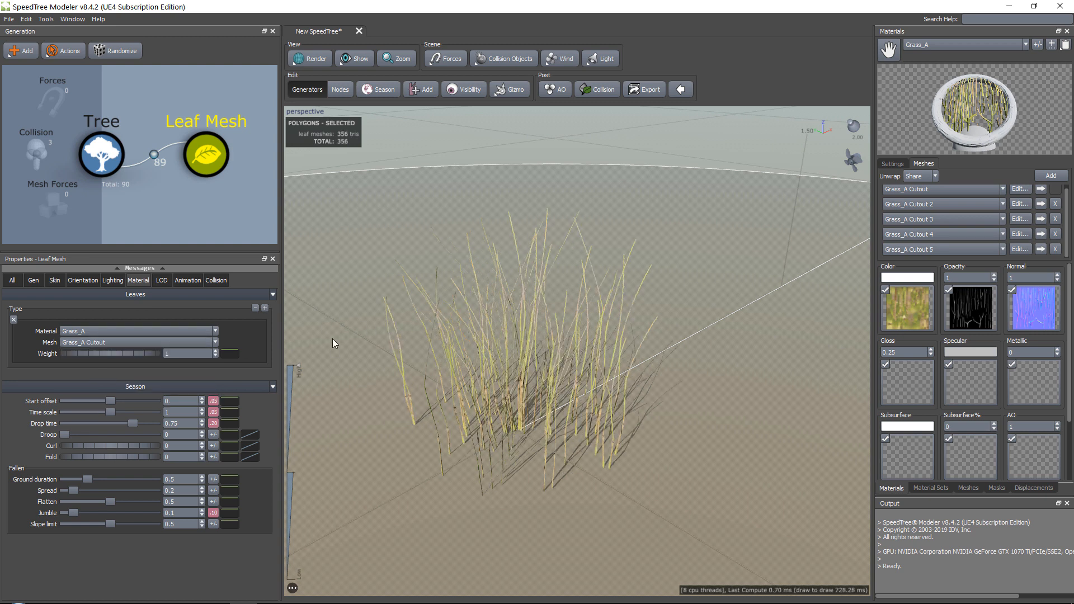
Step: Add five more leaf type entries to the Leaf Mesh generator
{"action": "left_click", "coordinate": [266, 309]}
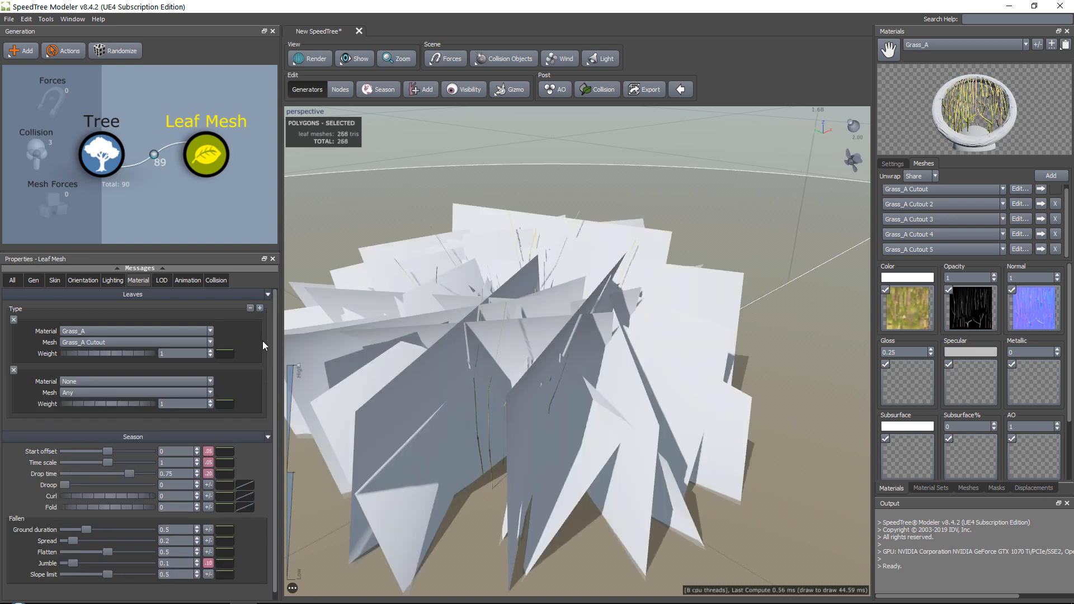
{"action": "left_click", "coordinate": [260, 308]}
{"action": "left_click", "coordinate": [260, 308]}
{"action": "left_click", "coordinate": [261, 308]}
{"action": "left_click", "coordinate": [260, 309]}
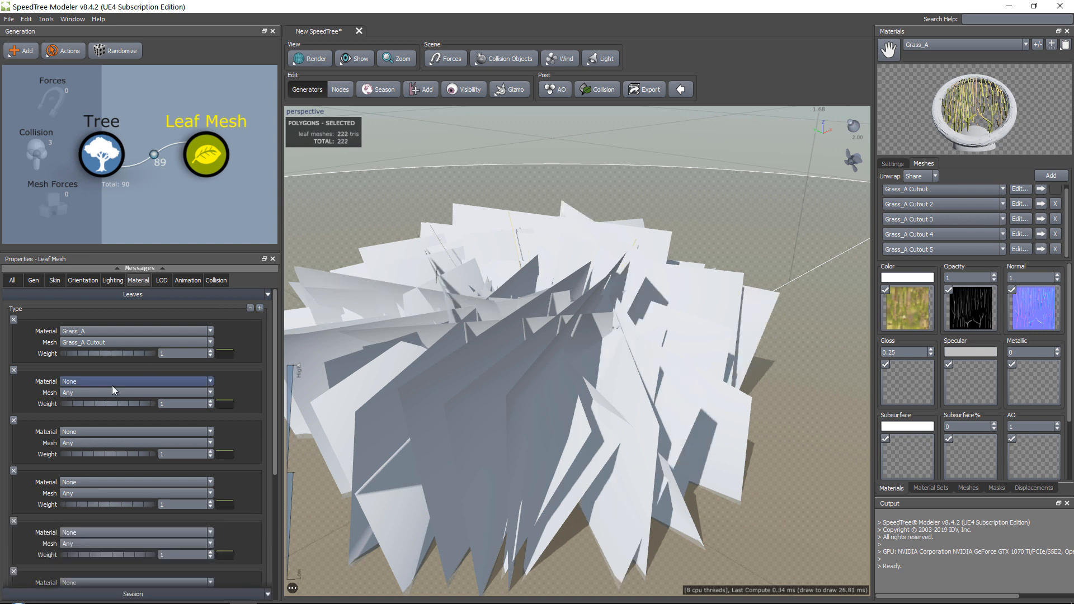
Step: Assign the Grass_A material to all five added leaf type entries
{"action": "left_click", "coordinate": [82, 382]}
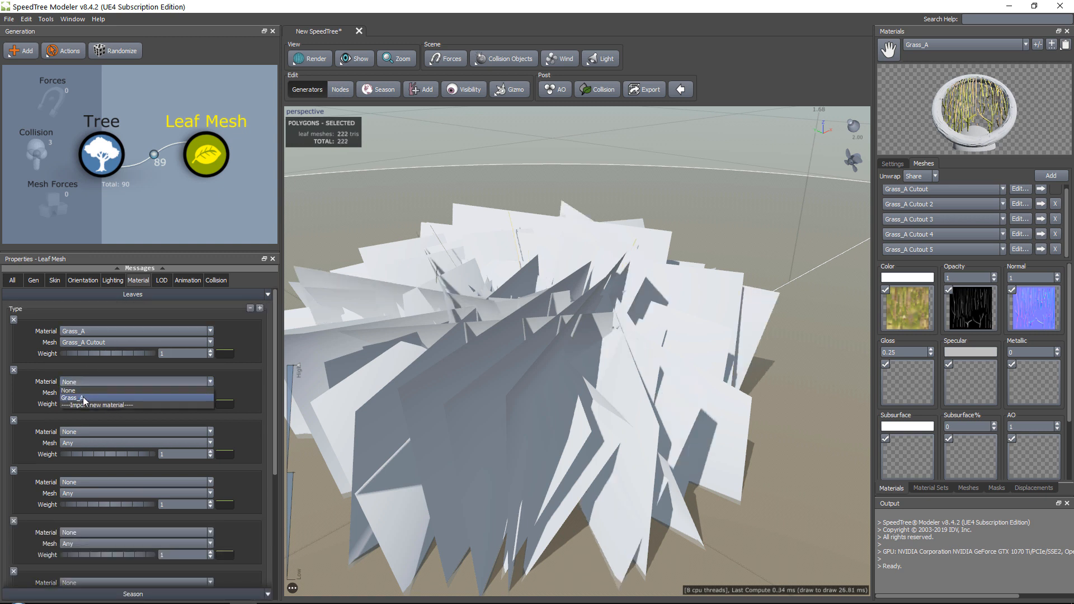
{"action": "left_click", "coordinate": [83, 397]}
{"action": "left_click", "coordinate": [85, 432]}
{"action": "left_click", "coordinate": [84, 448]}
{"action": "scroll", "coordinate": [81, 442], "scroll_direction": "down", "scroll_amount": 2}
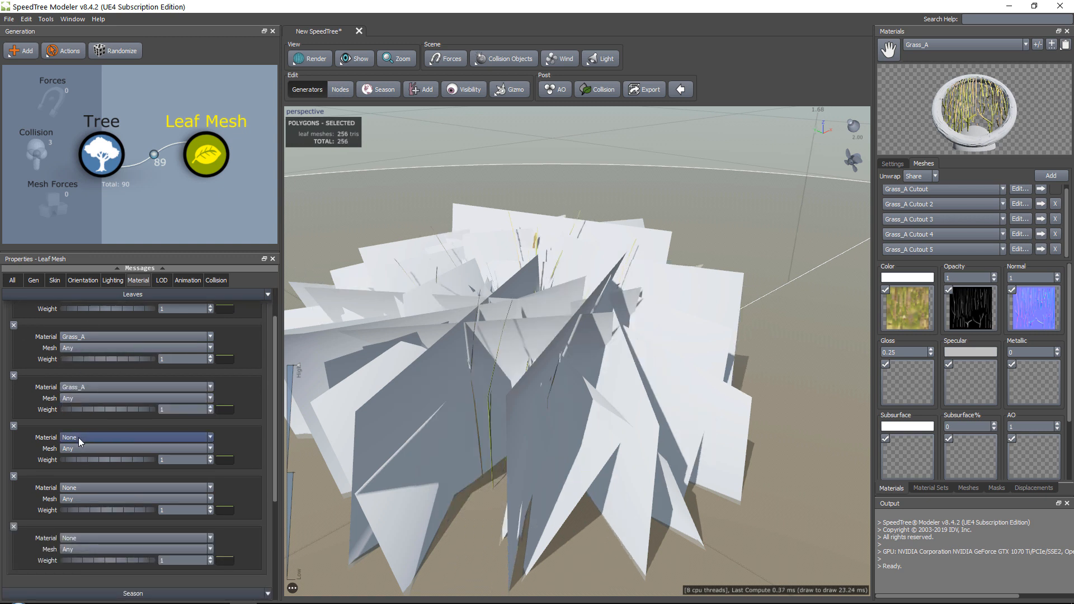
{"action": "left_click", "coordinate": [79, 438]}
{"action": "left_click", "coordinate": [80, 453]}
{"action": "left_click", "coordinate": [79, 488]}
{"action": "left_click", "coordinate": [80, 504]}
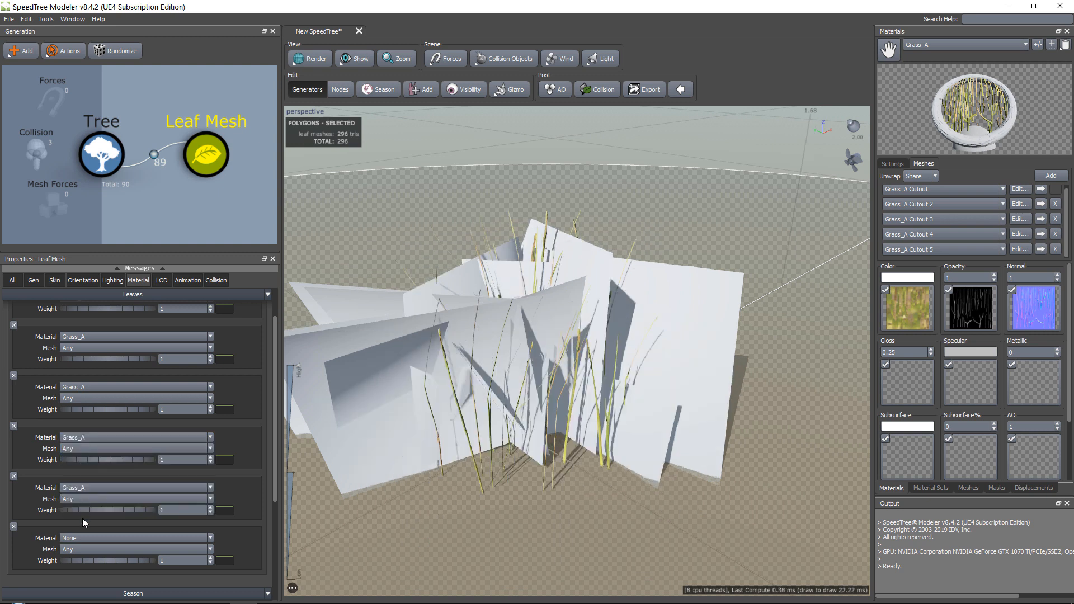
{"action": "left_click", "coordinate": [87, 536]}
{"action": "left_click", "coordinate": [83, 551]}
Step: Assign the Grass_A Cutout 2, 3, 4 and 5 meshes to the second through fifth leaf types and remove the sixth
{"action": "scroll", "coordinate": [84, 430], "scroll_direction": "up", "scroll_amount": 2}
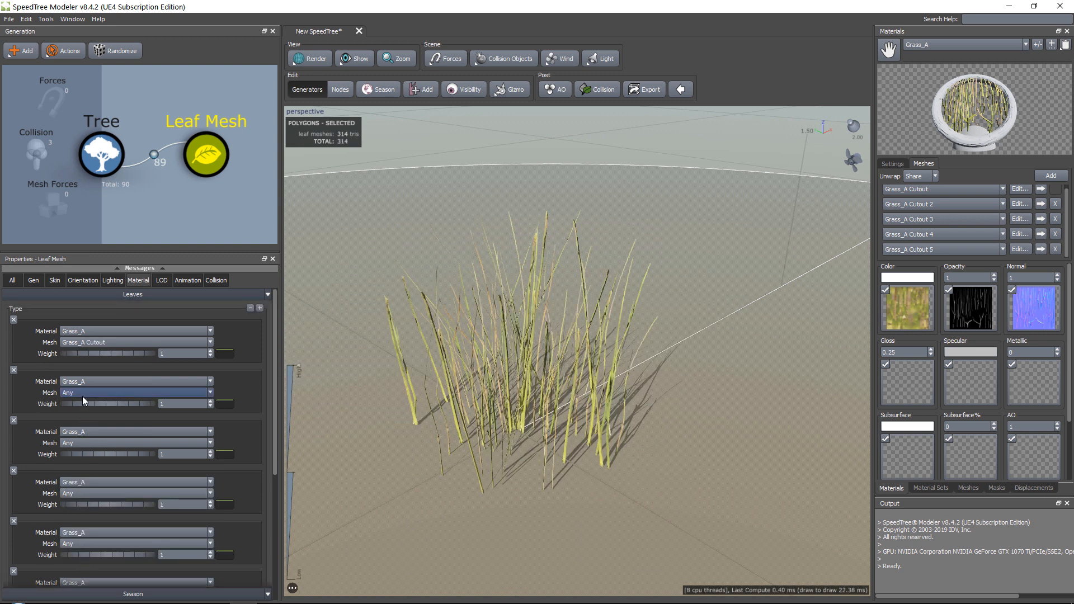
{"action": "left_click", "coordinate": [82, 395]}
{"action": "left_click", "coordinate": [89, 432]}
{"action": "scroll", "coordinate": [89, 414], "scroll_direction": "down", "scroll_amount": 2}
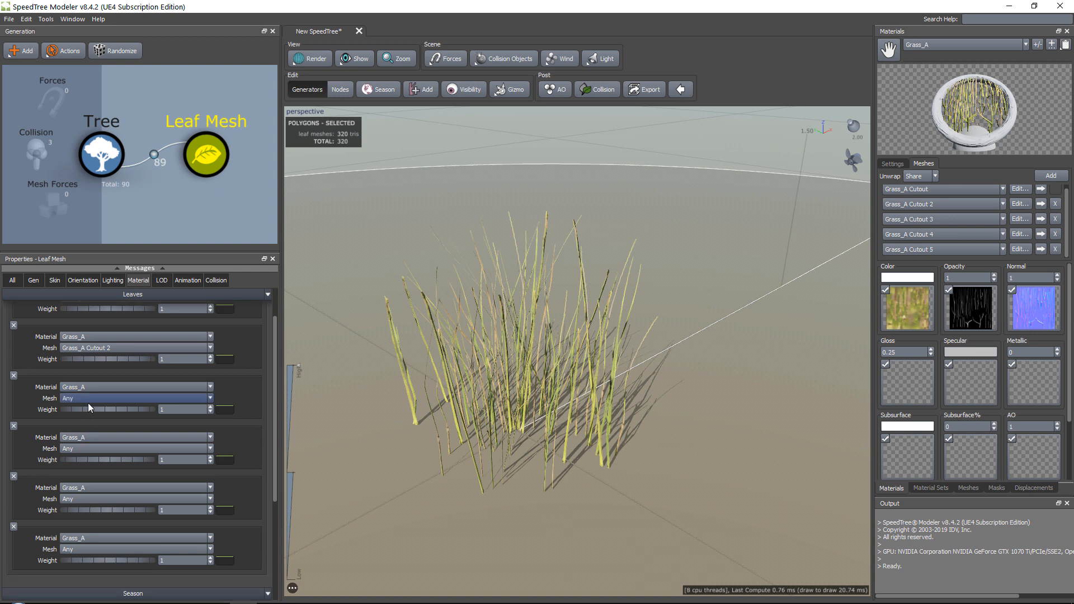
{"action": "left_click", "coordinate": [88, 398]}
{"action": "left_click", "coordinate": [88, 445]}
{"action": "scroll", "coordinate": [89, 429], "scroll_direction": "down", "scroll_amount": 2}
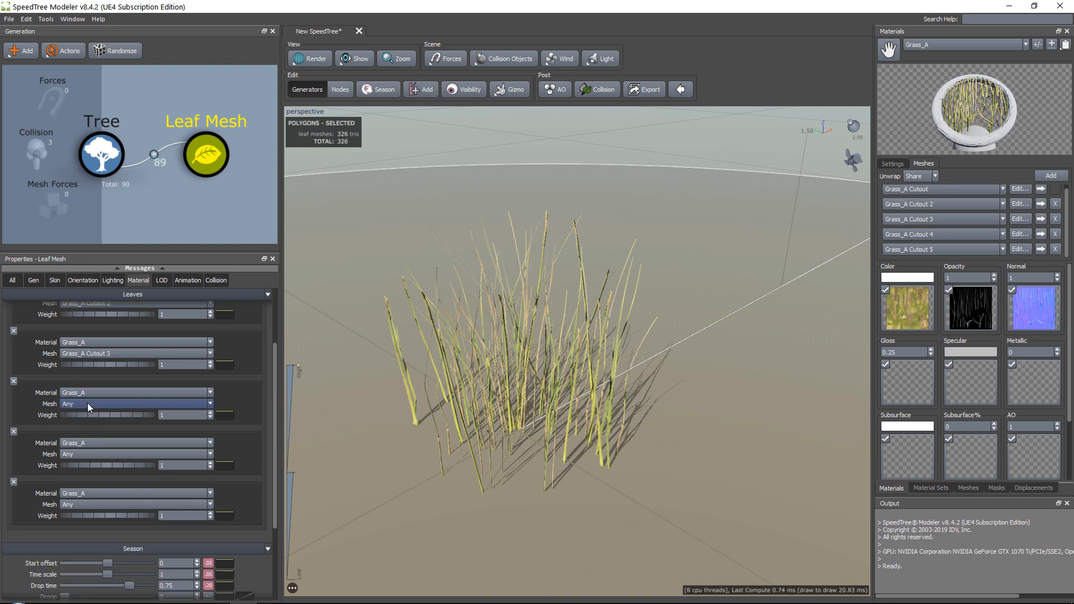
{"action": "left_click", "coordinate": [87, 403]}
{"action": "left_click", "coordinate": [96, 454]}
{"action": "scroll", "coordinate": [84, 417], "scroll_direction": "down", "scroll_amount": 2}
{"action": "left_click", "coordinate": [83, 411]}
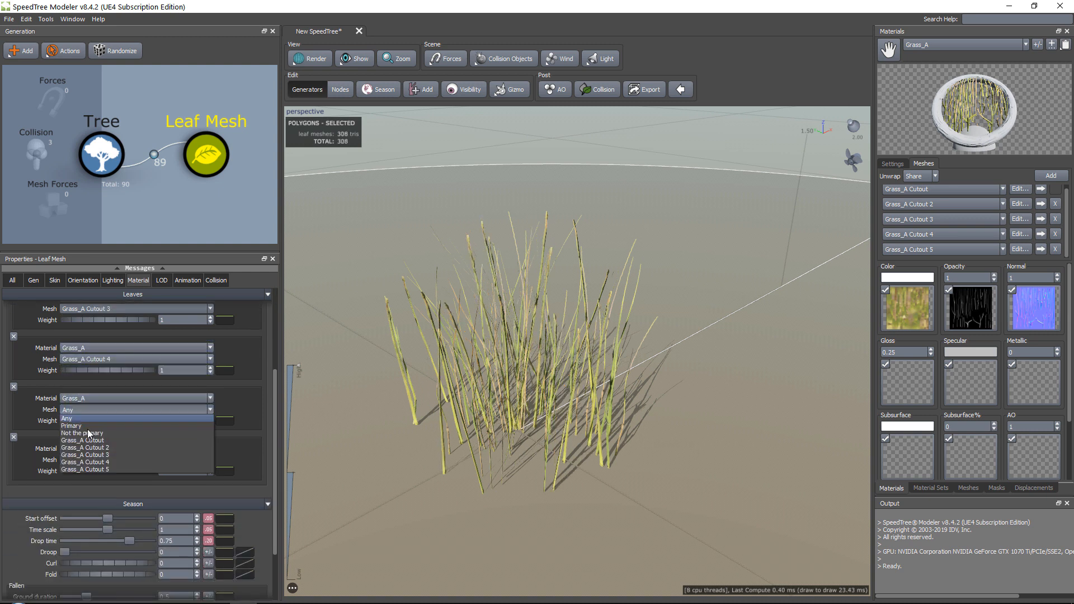
{"action": "left_click", "coordinate": [92, 469]}
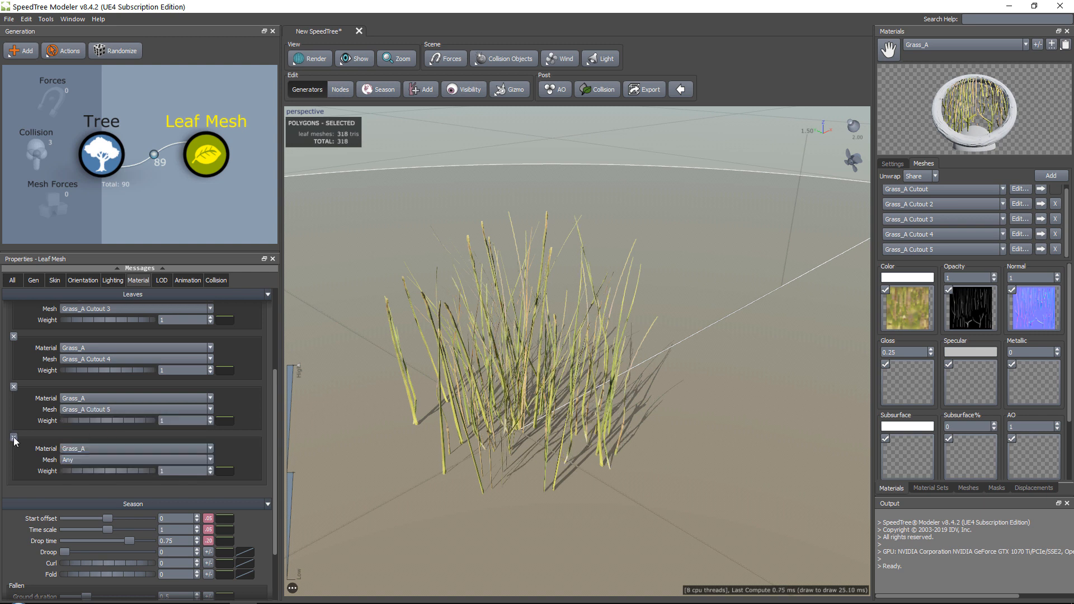
{"action": "left_click", "coordinate": [14, 437]}
Step: Set the leaf type weights to 1.24 for Grass_A Cutout, 0.93 for Cutout 2, and 0.91 for Cutouts 4 and 5
{"action": "left_click_drag", "start_coordinate": [583, 380], "coordinate": [443, 316]}
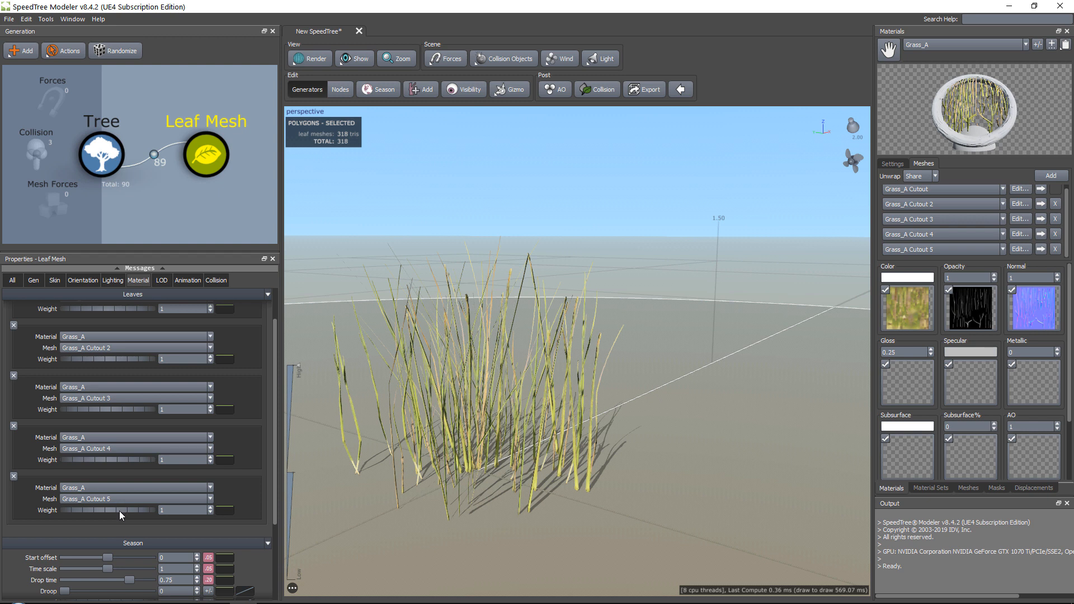
{"action": "mouse_move", "coordinate": [123, 510]}
{"action": "left_mouse_down"}
{"action": "mouse_move", "coordinate": [79, 505]}
{"action": "mouse_move", "coordinate": [123, 501]}
{"action": "mouse_move", "coordinate": [72, 501]}
{"action": "mouse_move", "coordinate": [131, 506]}
{"action": "mouse_move", "coordinate": [120, 508]}
{"action": "left_mouse_up"}
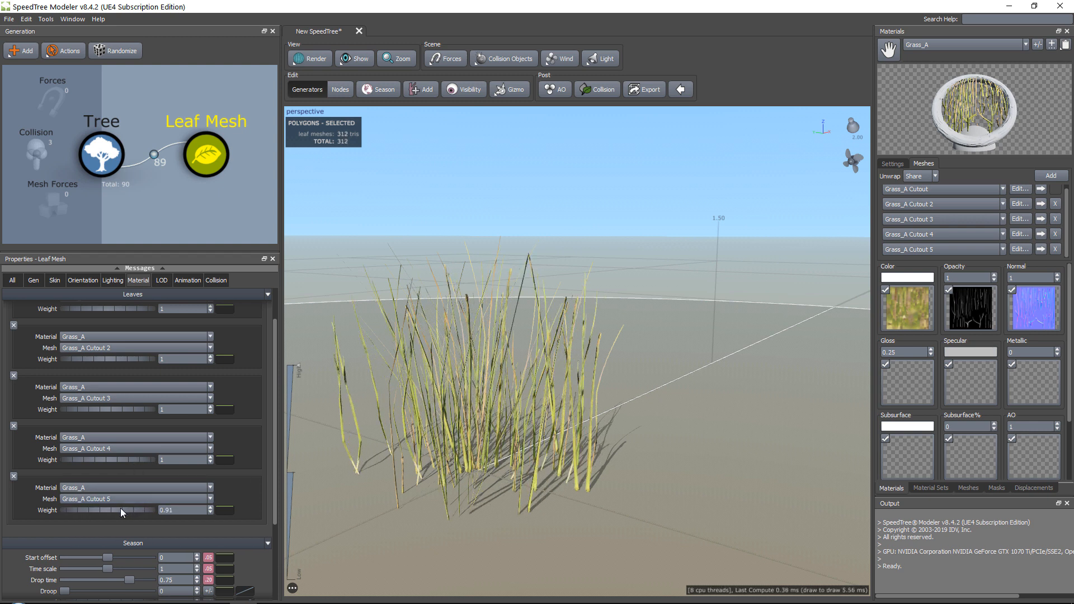
{"action": "mouse_move", "coordinate": [133, 458]}
{"action": "left_mouse_down"}
{"action": "mouse_move", "coordinate": [94, 458]}
{"action": "mouse_move", "coordinate": [131, 458]}
{"action": "left_mouse_up"}
{"action": "scroll", "coordinate": [128, 428], "scroll_direction": "up", "scroll_amount": 2}
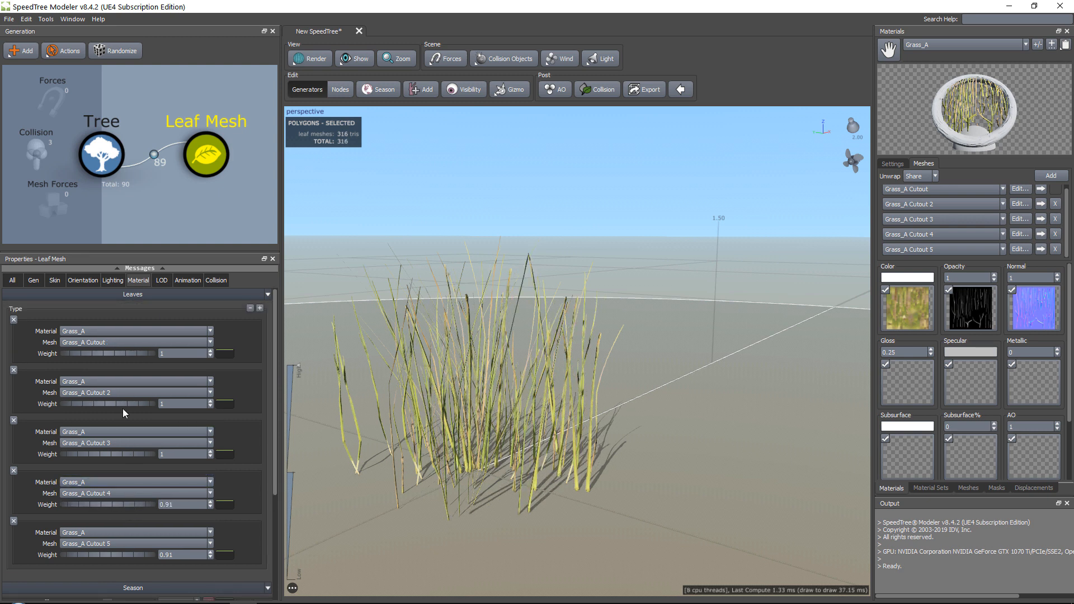
{"action": "mouse_move", "coordinate": [75, 355]}
{"action": "left_mouse_down"}
{"action": "mouse_move", "coordinate": [102, 352]}
{"action": "mouse_move", "coordinate": [89, 350]}
{"action": "left_mouse_up"}
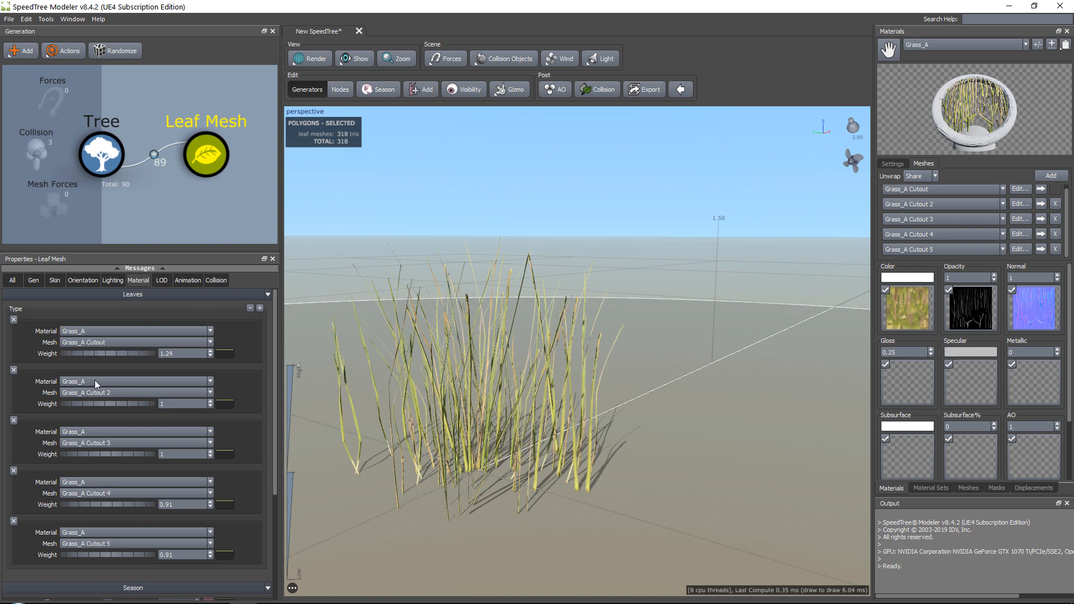
{"action": "left_click_drag", "start_coordinate": [114, 406], "coordinate": [110, 399]}
{"action": "scroll", "coordinate": [439, 338], "scroll_direction": "down", "scroll_amount": 4}
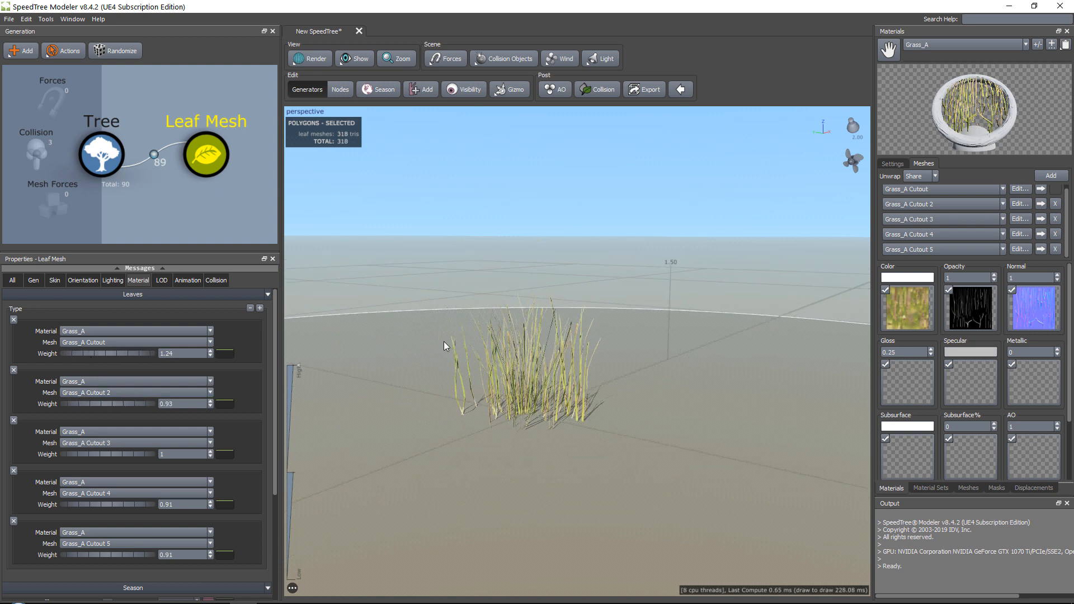
{"action": "left_click_drag", "start_coordinate": [444, 341], "coordinate": [512, 333]}
{"action": "scroll", "coordinate": [487, 352], "scroll_direction": "up", "scroll_amount": 4}
{"action": "middle_click_drag", "start_coordinate": [512, 334], "coordinate": [500, 310]}
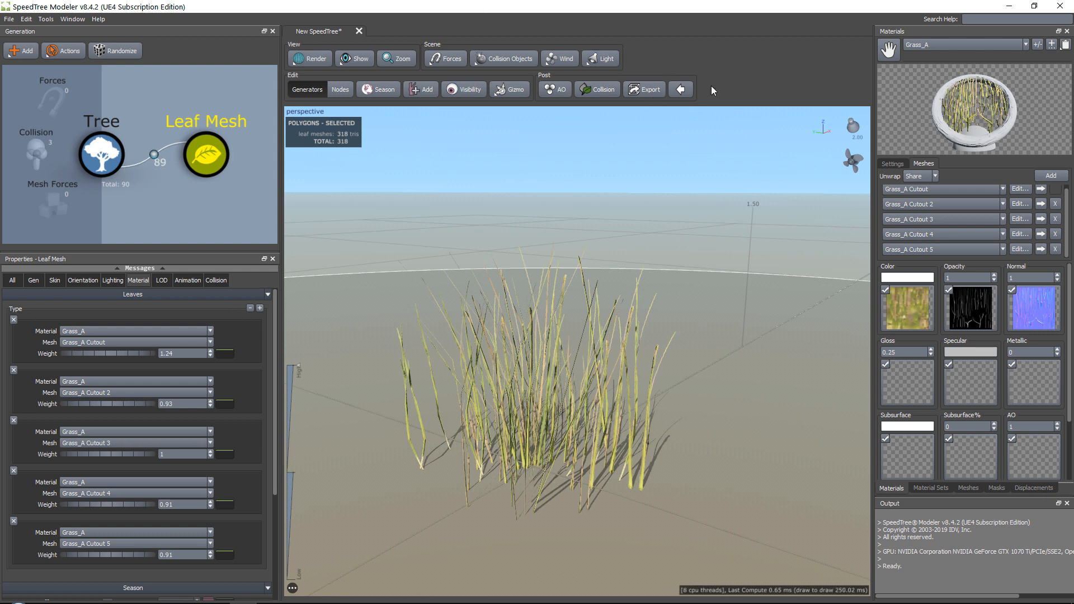
Step: Export the grass mesh for Unreal Engine 4 to SourceFiles as Grass_Detailed, using the highest LOD only and scale 25
{"action": "left_click", "coordinate": [650, 90]}
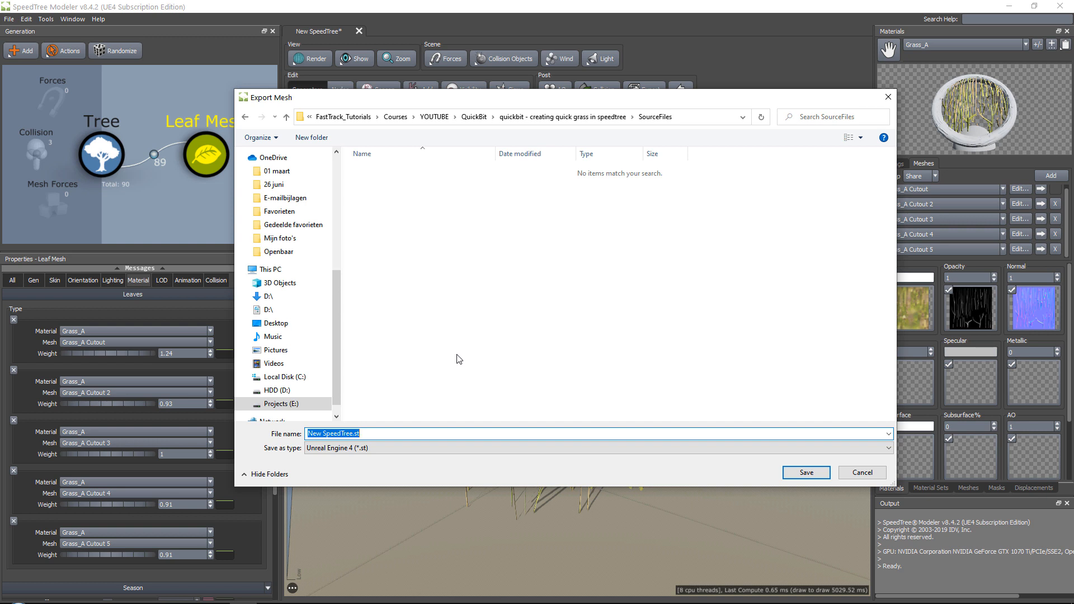
{"action": "type", "text": "Grass_"}
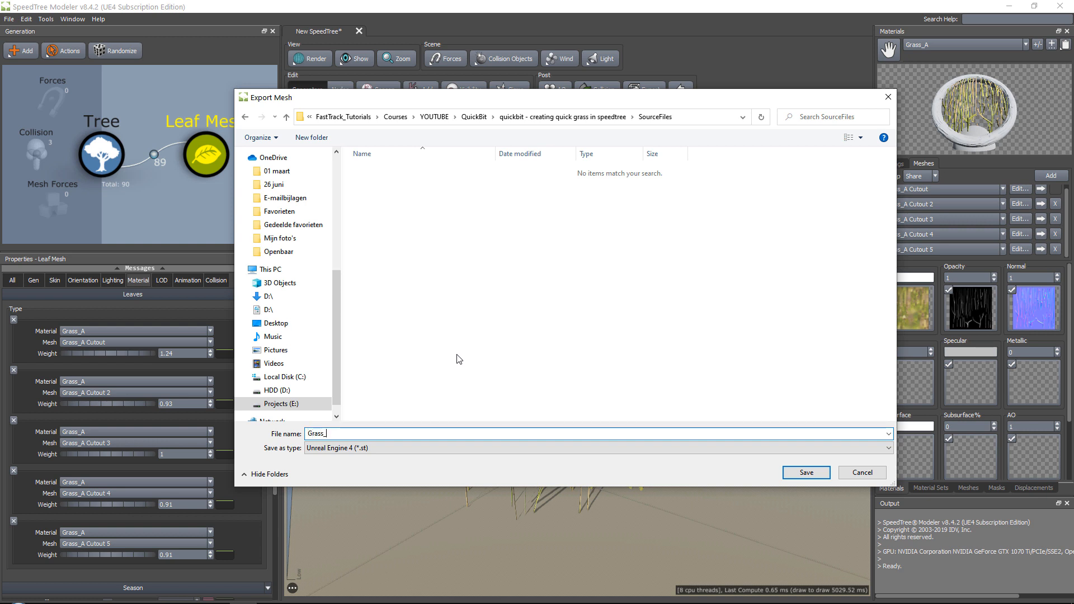
{"action": "type", "text": "Detailed"}
{"action": "left_click", "coordinate": [806, 473]}
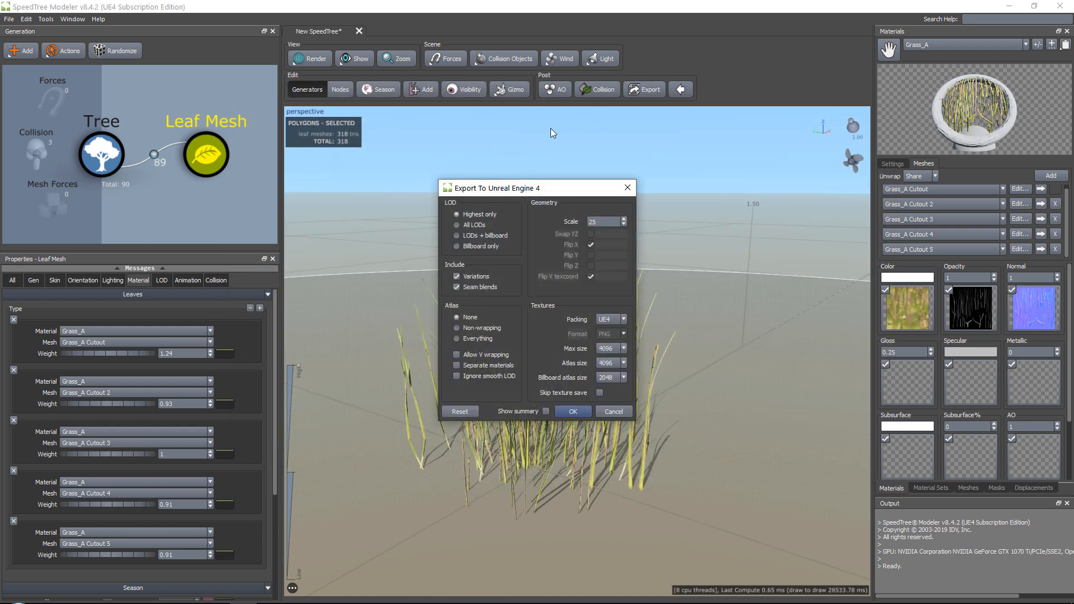
{"action": "left_click_drag", "start_coordinate": [501, 190], "coordinate": [478, 178]}
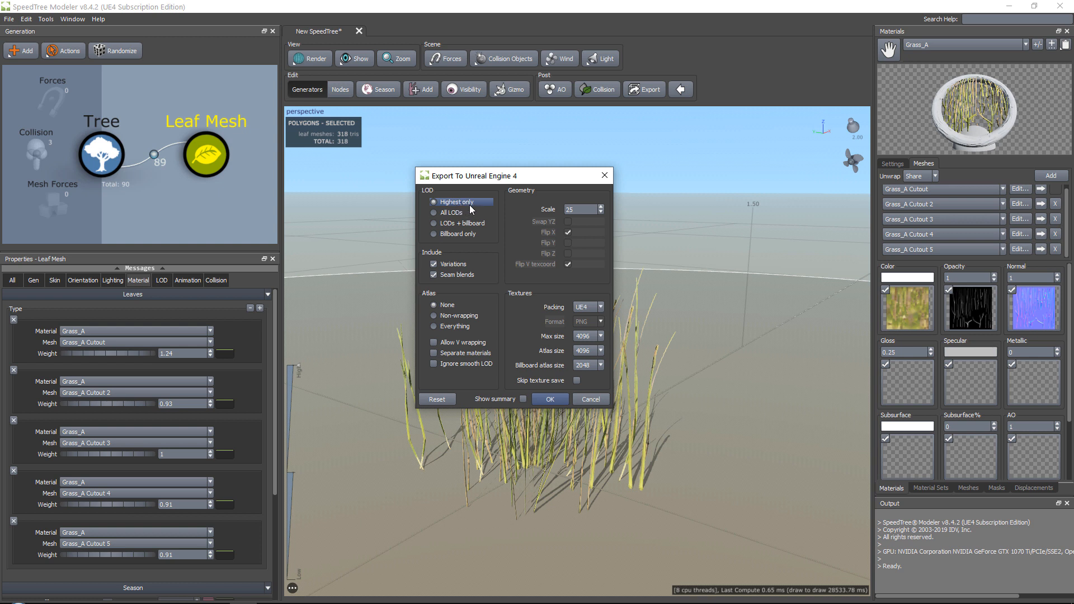
{"action": "double_click", "coordinate": [581, 209]}
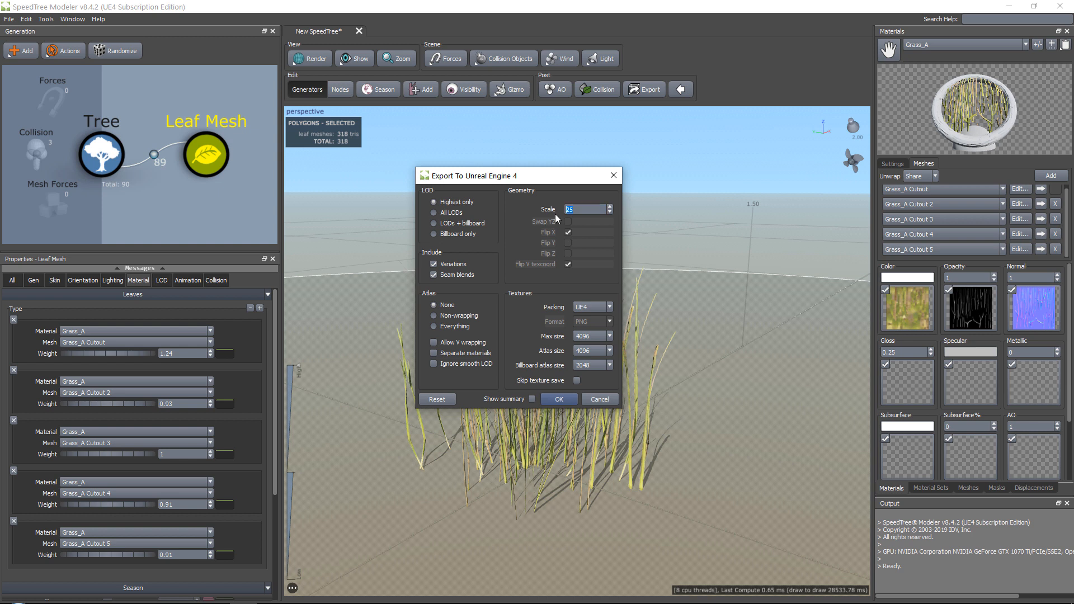
{"action": "left_click", "coordinate": [563, 397]}
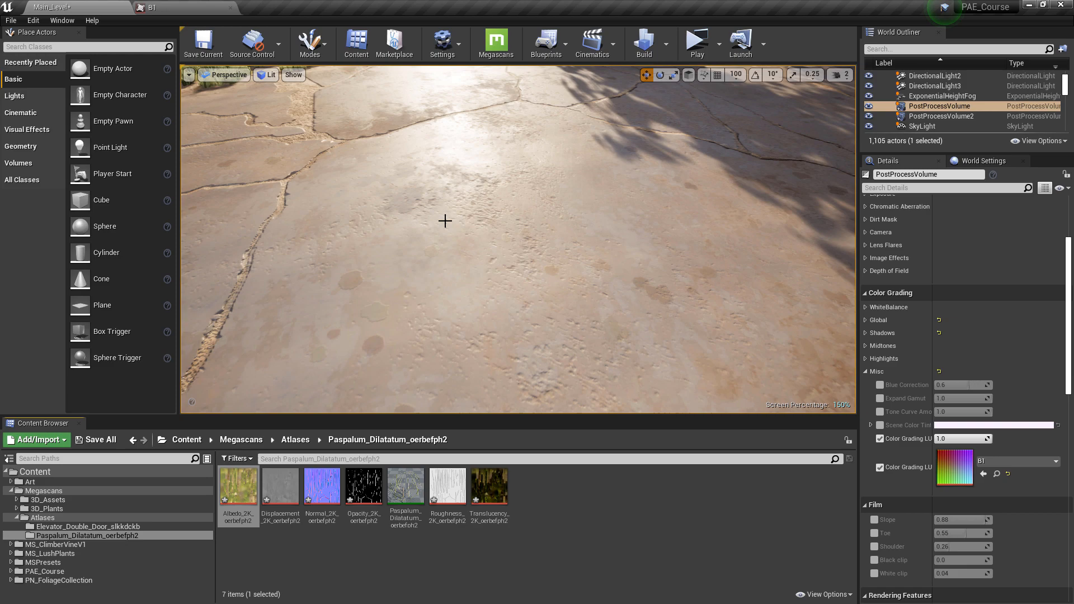
Step: In Unreal Editor, set the PostProcessVolume's color grading LUT to Lut_A from the PAE_Course textures
{"action": "right_click_drag", "start_coordinate": [444, 221], "coordinate": [583, 180]}
{"action": "scroll", "coordinate": [929, 432], "scroll_direction": "down", "scroll_amount": 15}
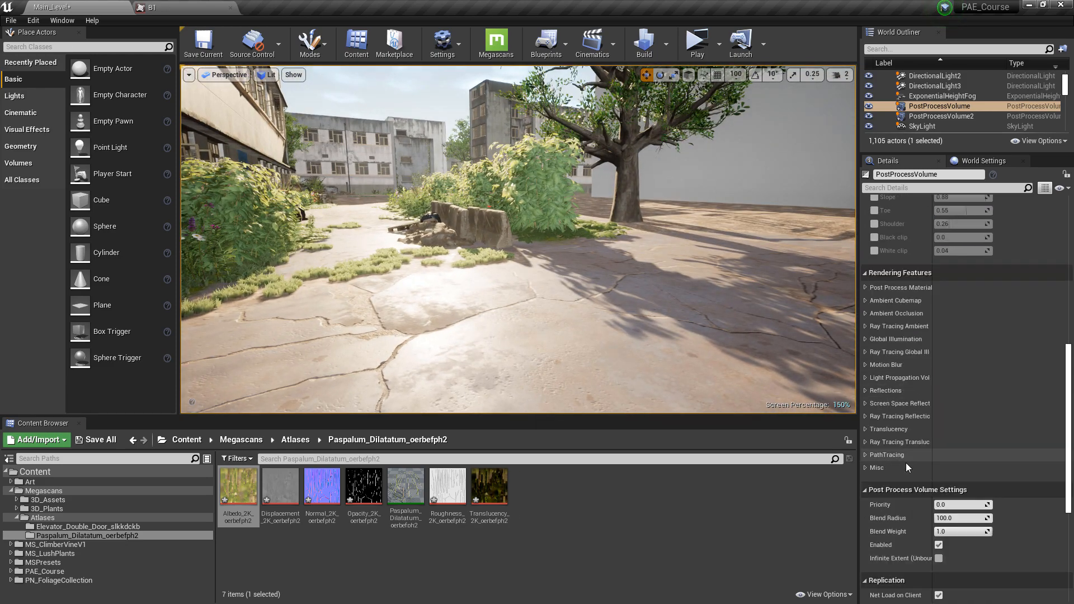
{"action": "left_click", "coordinate": [939, 433]}
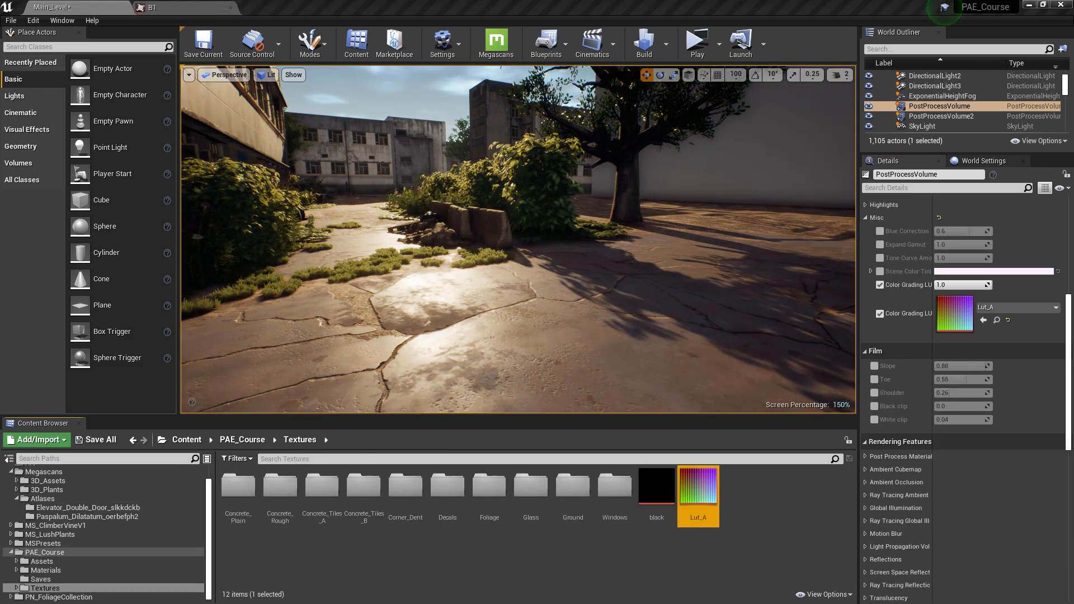
Step: Import Grass_Detailed.st into the root Content folder with Individual Actors LOD setup and without collision or created materials
{"action": "right_click_drag", "start_coordinate": [518, 240], "coordinate": [519, 314]}
{"action": "scroll", "coordinate": [39, 479], "scroll_direction": "up", "scroll_amount": 2}
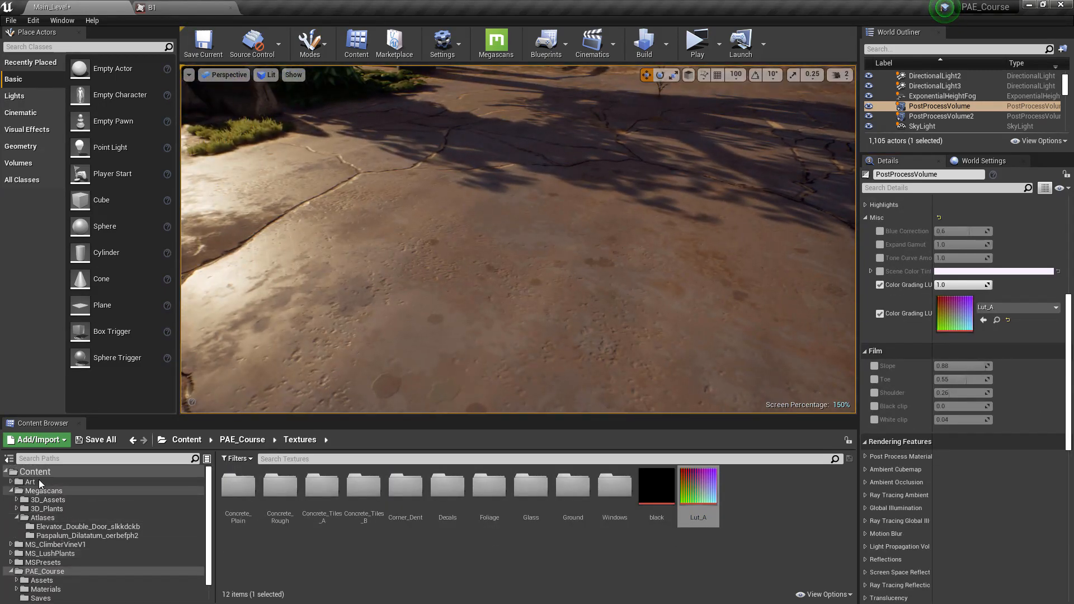
{"action": "left_click", "coordinate": [35, 472]}
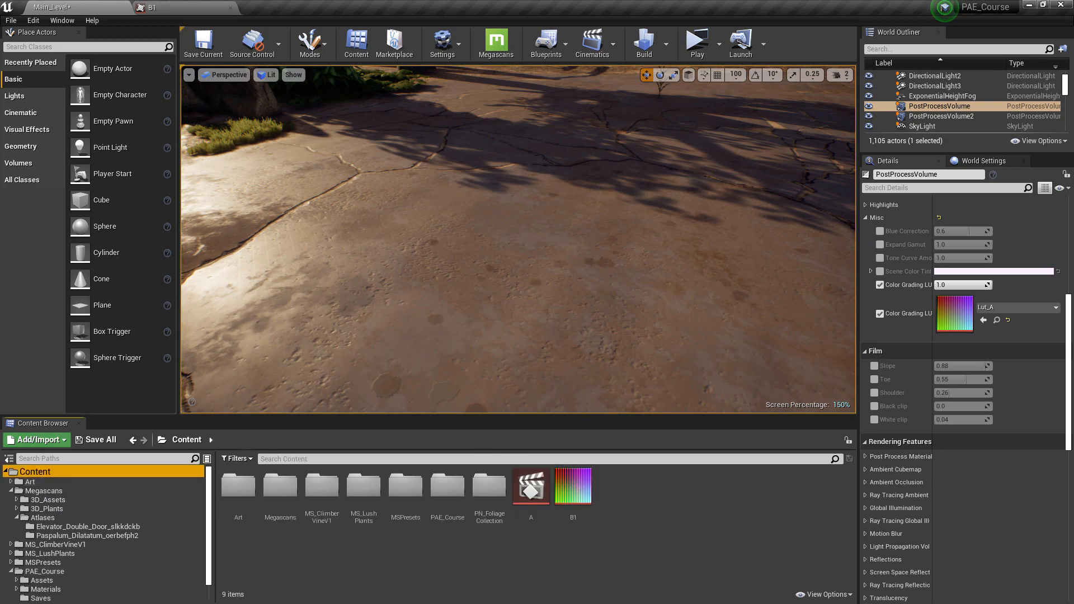
{"action": "key", "text": "alt+Tab"}
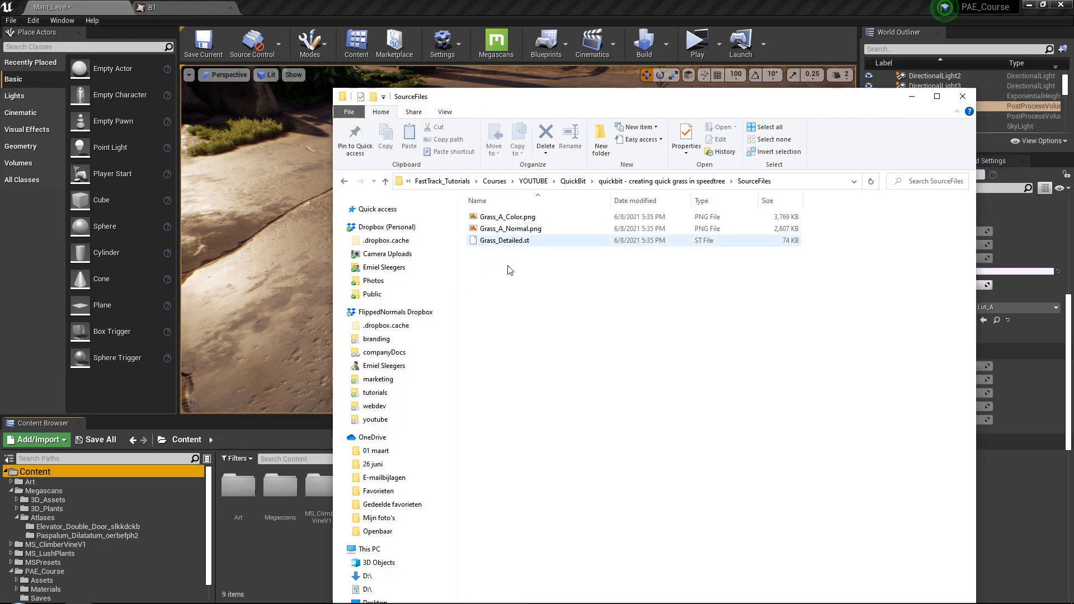
{"action": "left_click", "coordinate": [509, 240]}
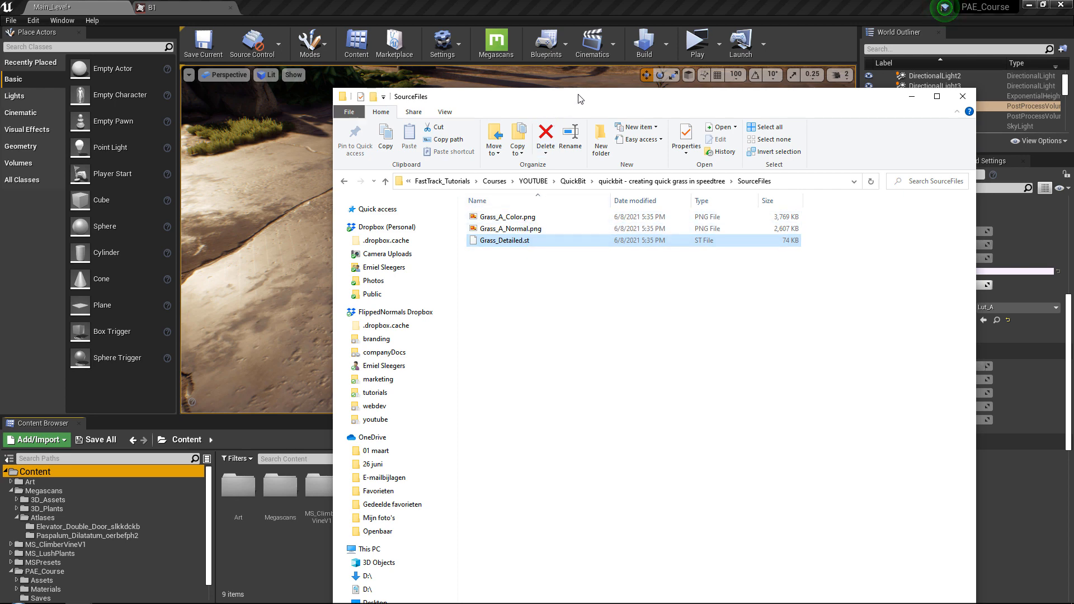
{"action": "left_click_drag", "start_coordinate": [579, 96], "coordinate": [1073, 97]}
{"action": "left_click_drag", "start_coordinate": [734, 556], "coordinate": [659, 492]}
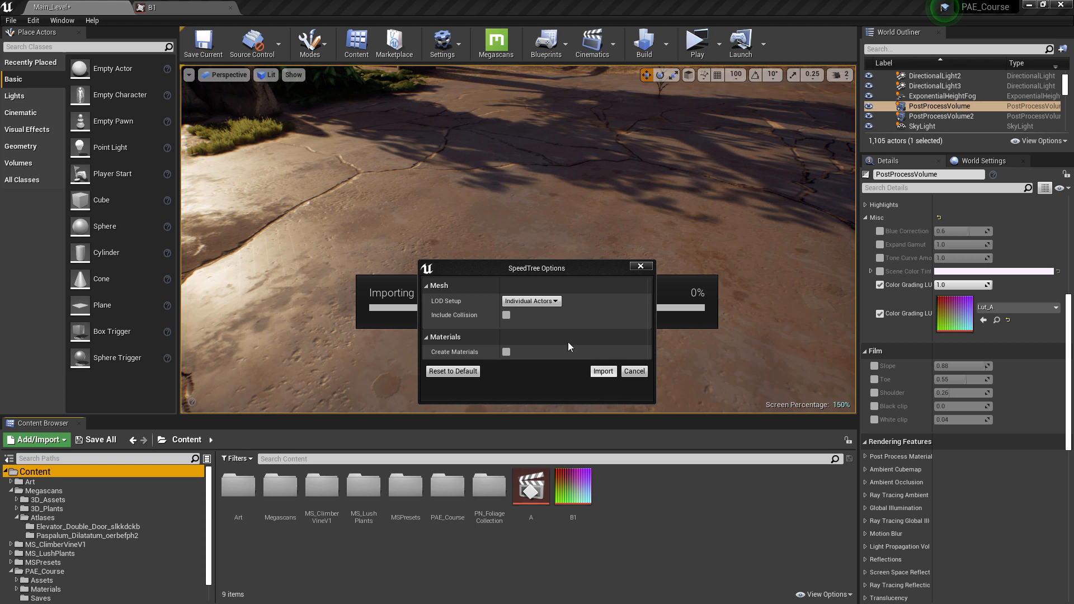
{"action": "left_click", "coordinate": [604, 372]}
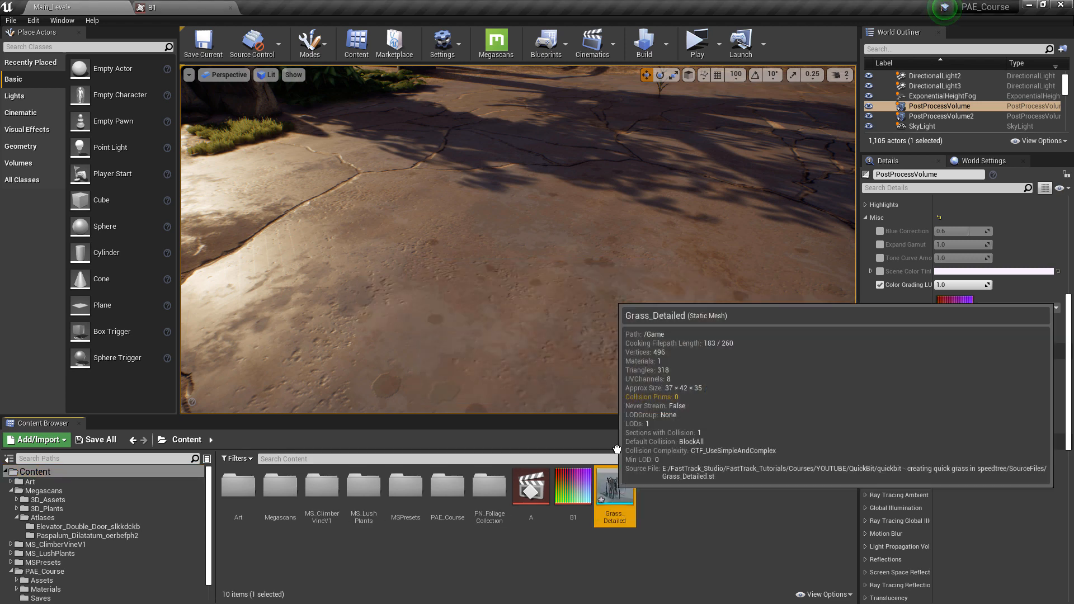
Step: Place the Grass_Detailed static mesh on the cracked ground in the level
{"action": "left_click_drag", "start_coordinate": [618, 450], "coordinate": [520, 277]}
{"action": "mouse_move", "coordinate": [680, 236]}
{"action": "right_mouse_down"}
{"action": "mouse_move", "coordinate": [652, 237]}
{"action": "mouse_move", "coordinate": [685, 234]}
{"action": "mouse_move", "coordinate": [671, 212]}
{"action": "mouse_move", "coordinate": [644, 224]}
{"action": "mouse_move", "coordinate": [671, 249]}
{"action": "right_mouse_up"}
{"action": "scroll", "coordinate": [967, 381], "scroll_direction": "up", "scroll_amount": 10}
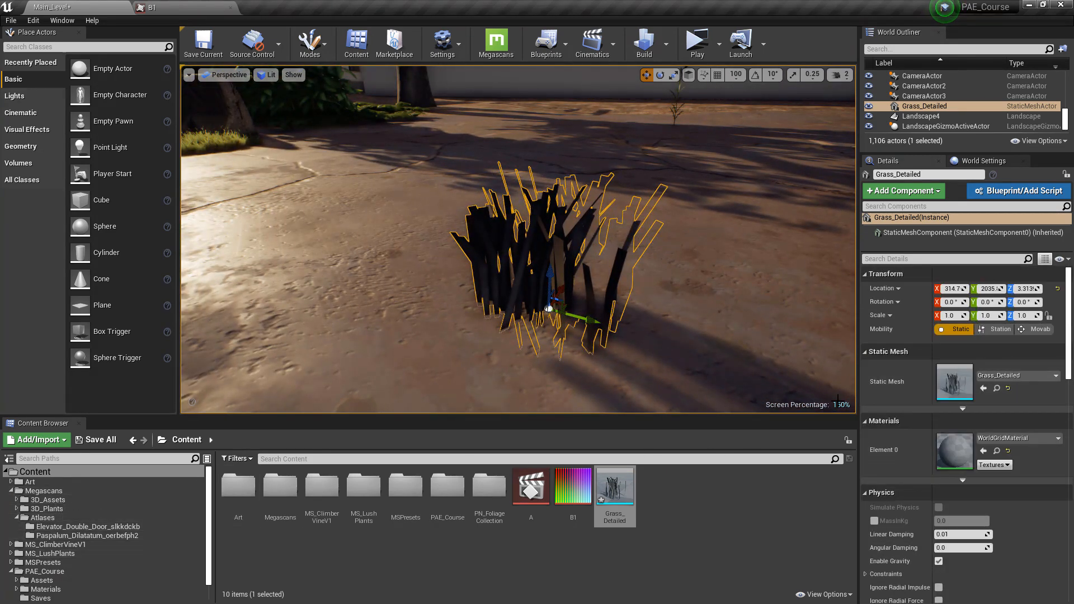
Step: Assign the Paspalum_Dilatatum atlas material to Grass_Detailed's Element 0 slot, then save the mesh and close its editor
{"action": "left_click", "coordinate": [997, 390]}
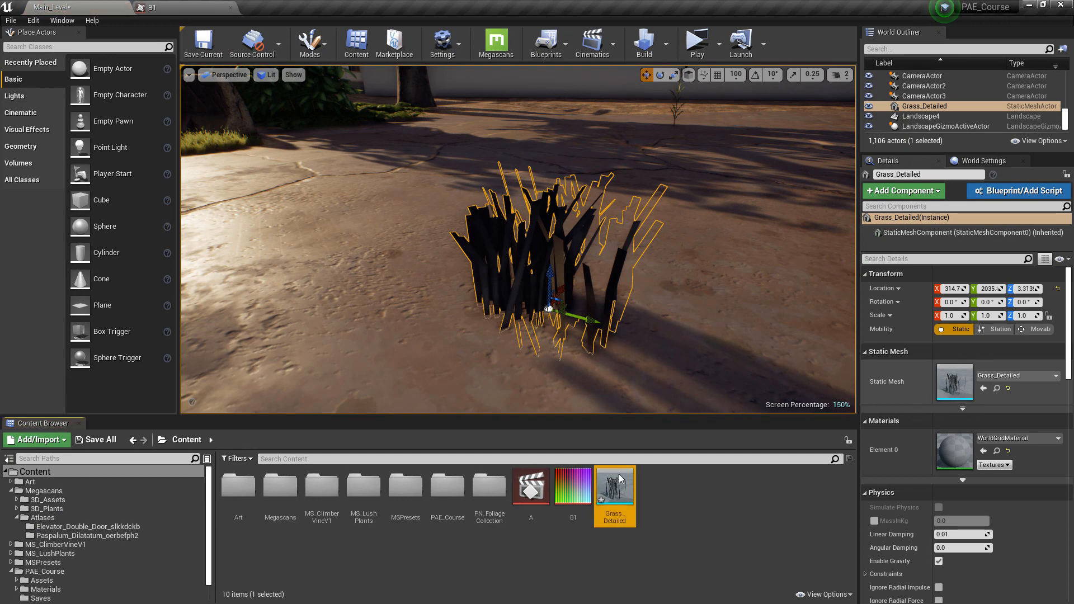
{"action": "double_click", "coordinate": [619, 475]}
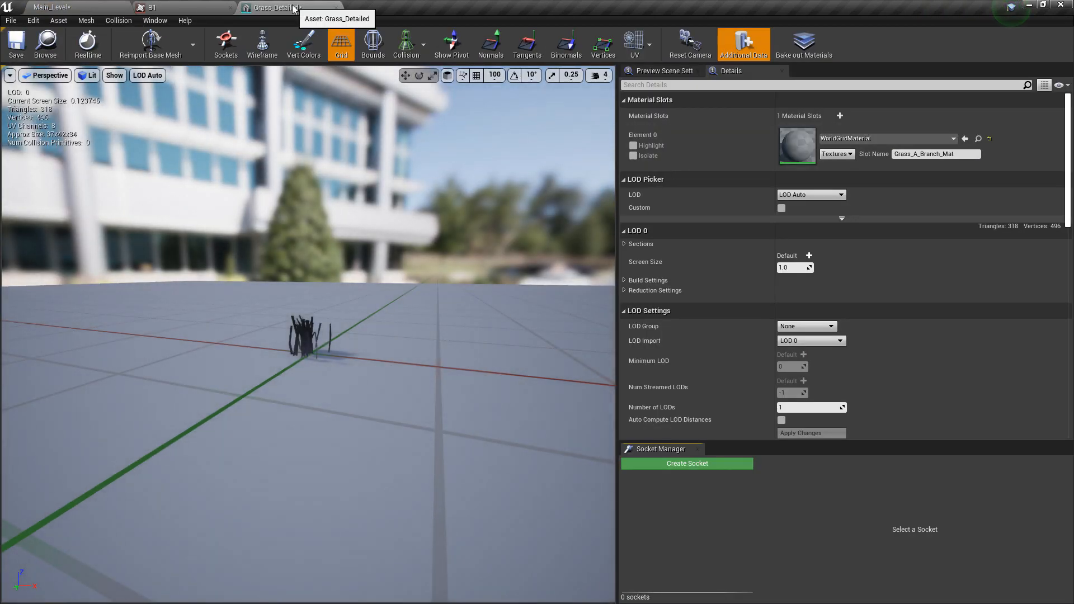
{"action": "left_click_drag", "start_coordinate": [293, 8], "coordinate": [655, 59]}
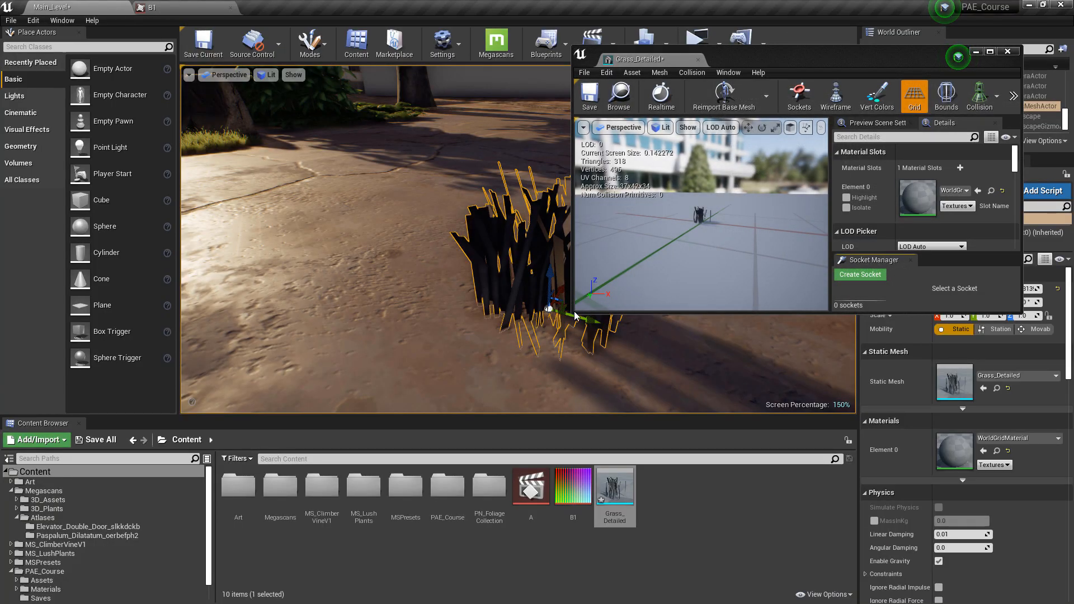
{"action": "left_click_drag", "start_coordinate": [574, 313], "coordinate": [672, 549]}
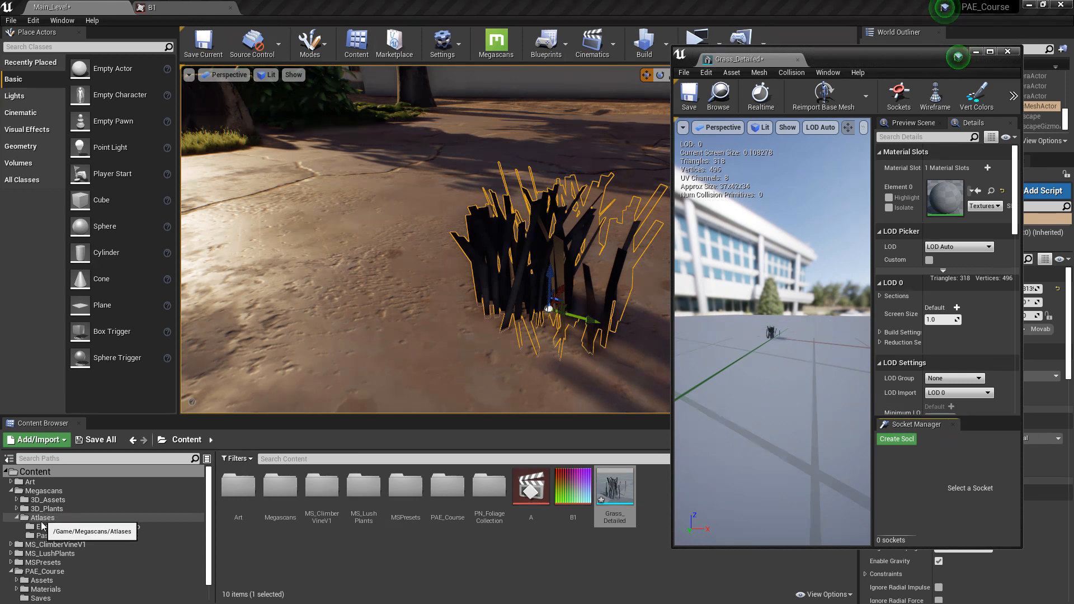
{"action": "left_click", "coordinate": [72, 536]}
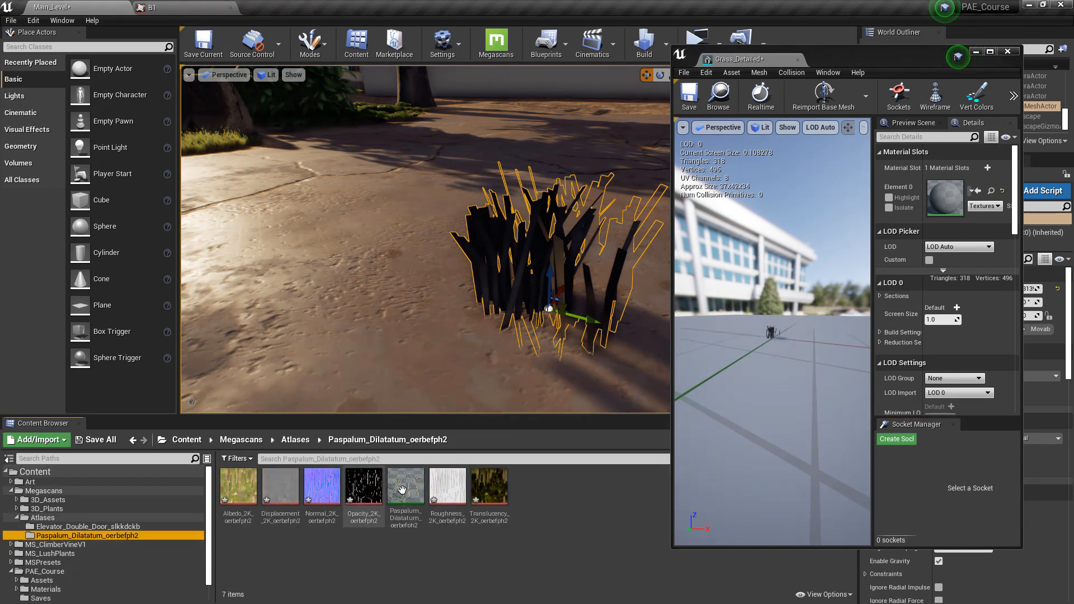
{"action": "left_click_drag", "start_coordinate": [405, 487], "coordinate": [944, 196]}
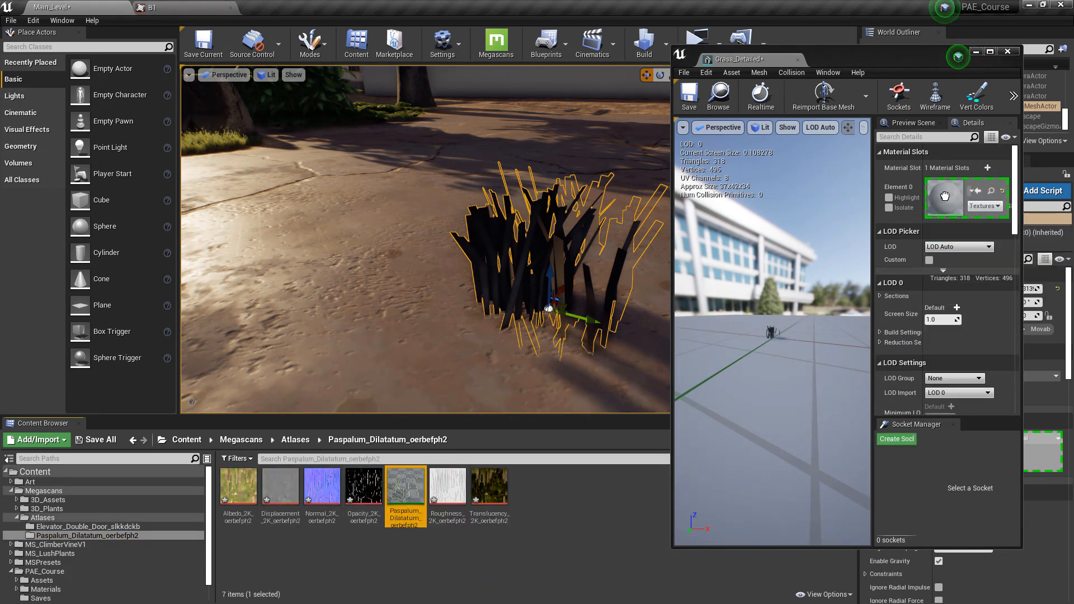
{"action": "left_click", "coordinate": [689, 96]}
{"action": "left_click", "coordinate": [799, 61]}
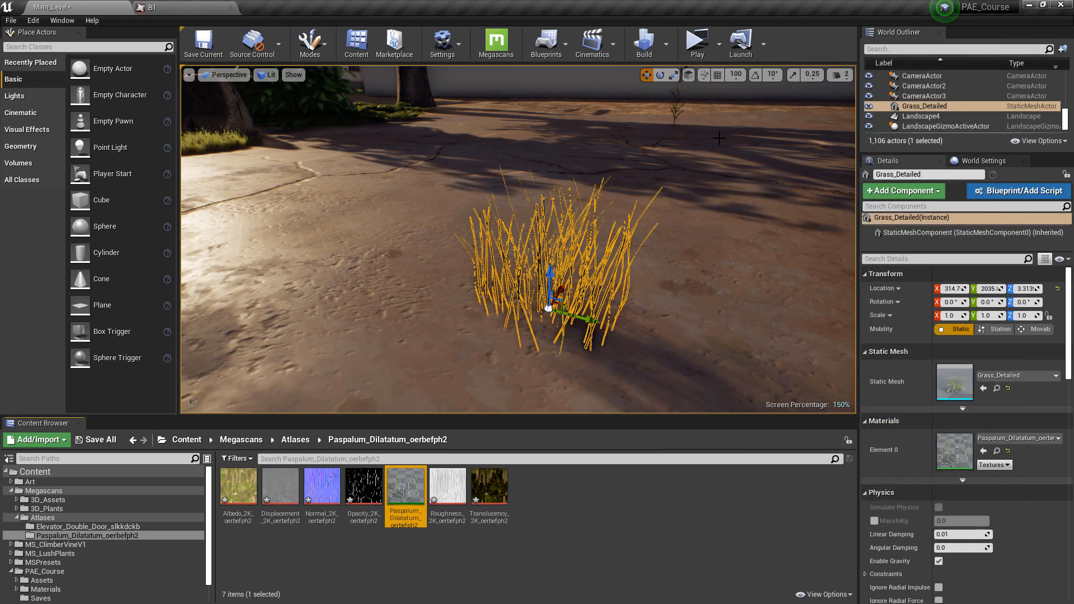
Step: Duplicate the grass clump just beside the original and rotate the copy about 27° around Z
{"action": "left_click", "coordinate": [715, 134]}
{"action": "key", "text": "w"}
{"action": "right_click_drag", "start_coordinate": [715, 134], "coordinate": [610, 196]}
{"action": "key", "text": "d"}
{"action": "key", "text": "a"}
{"action": "mouse_move", "coordinate": [581, 243]}
{"action": "right_mouse_down"}
{"action": "mouse_move", "coordinate": [616, 224]}
{"action": "mouse_move", "coordinate": [605, 241]}
{"action": "mouse_move", "coordinate": [581, 243]}
{"action": "right_mouse_up"}
{"action": "left_click", "coordinate": [507, 253]}
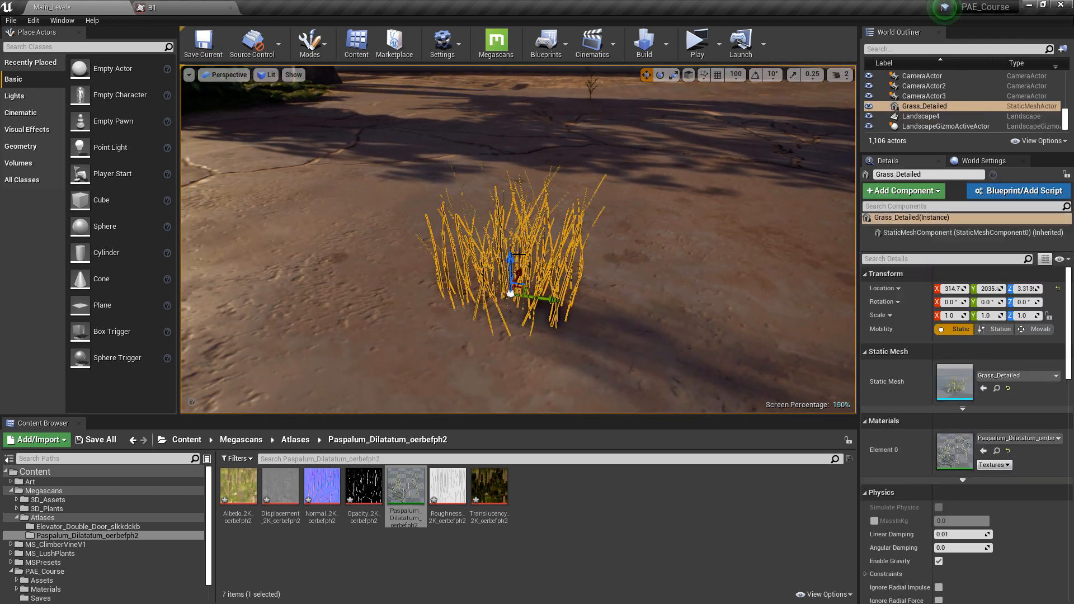
{"action": "left_click_drag", "start_coordinate": [552, 303], "coordinate": [582, 341], "text": "alt"}
{"action": "key", "text": "e"}
{"action": "key", "text": "w"}
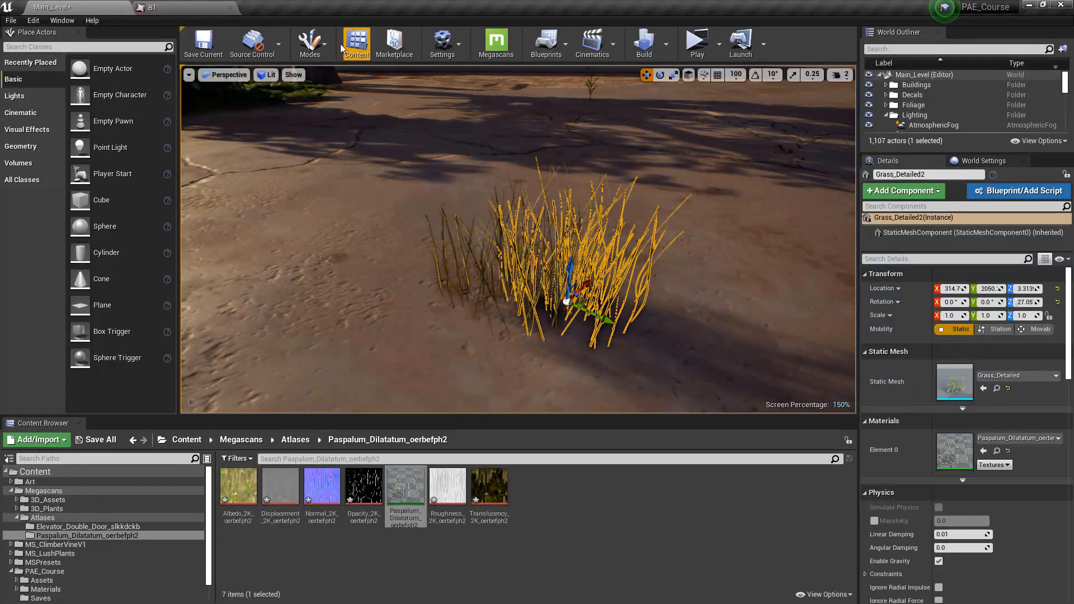
Step: Try to add the Grass_Detailed mesh to the foliage painting list in Foliage mode
{"action": "left_click", "coordinate": [456, 49]}
{"action": "left_click", "coordinate": [309, 42]}
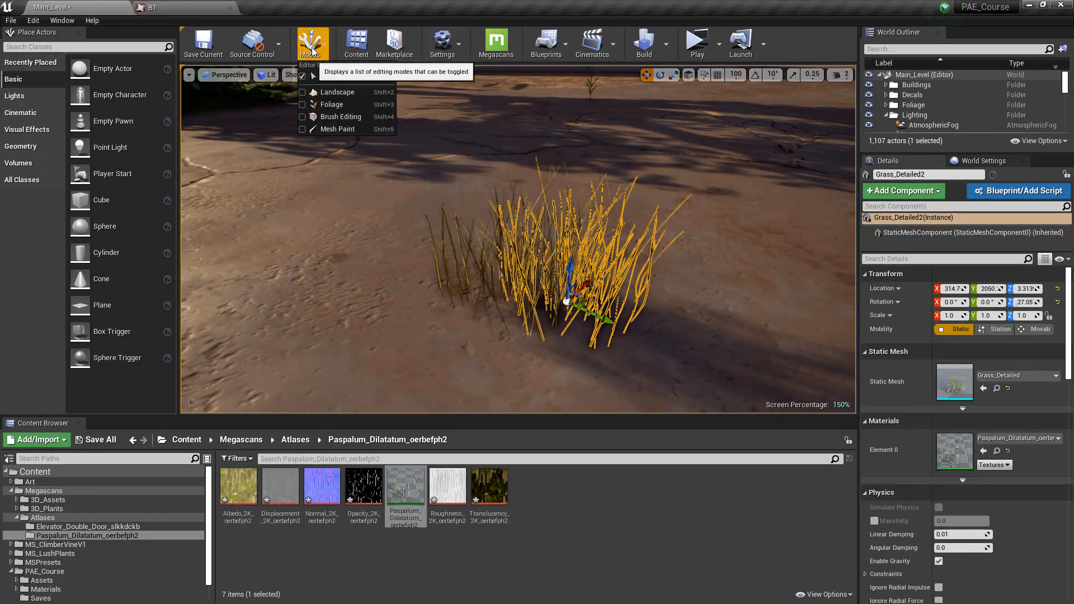
{"action": "left_click", "coordinate": [328, 113]}
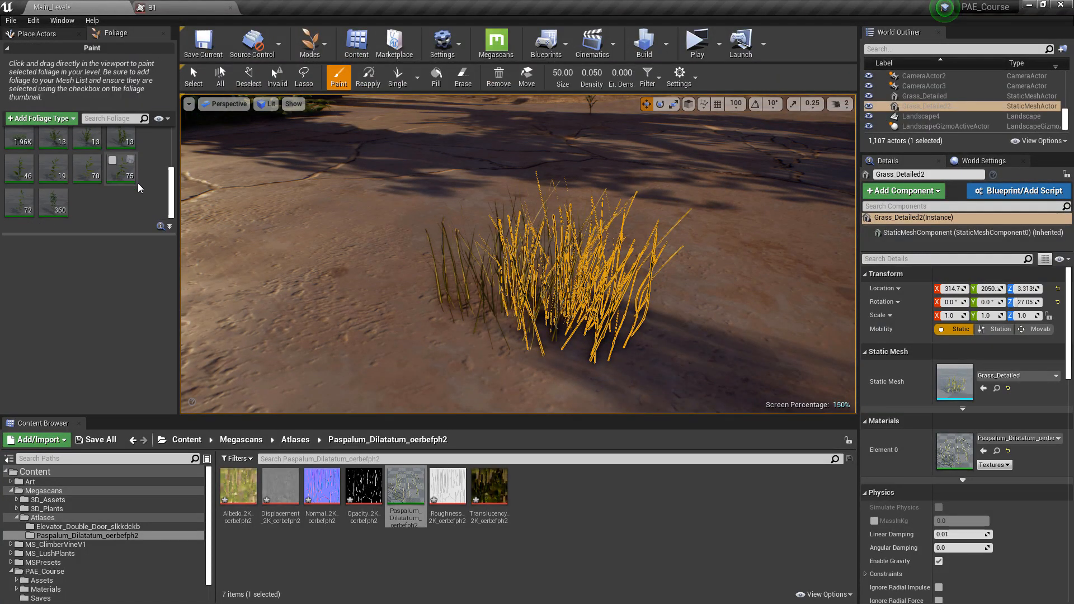
{"action": "left_click", "coordinate": [997, 389]}
{"action": "left_click_drag", "start_coordinate": [623, 492], "coordinate": [106, 207]}
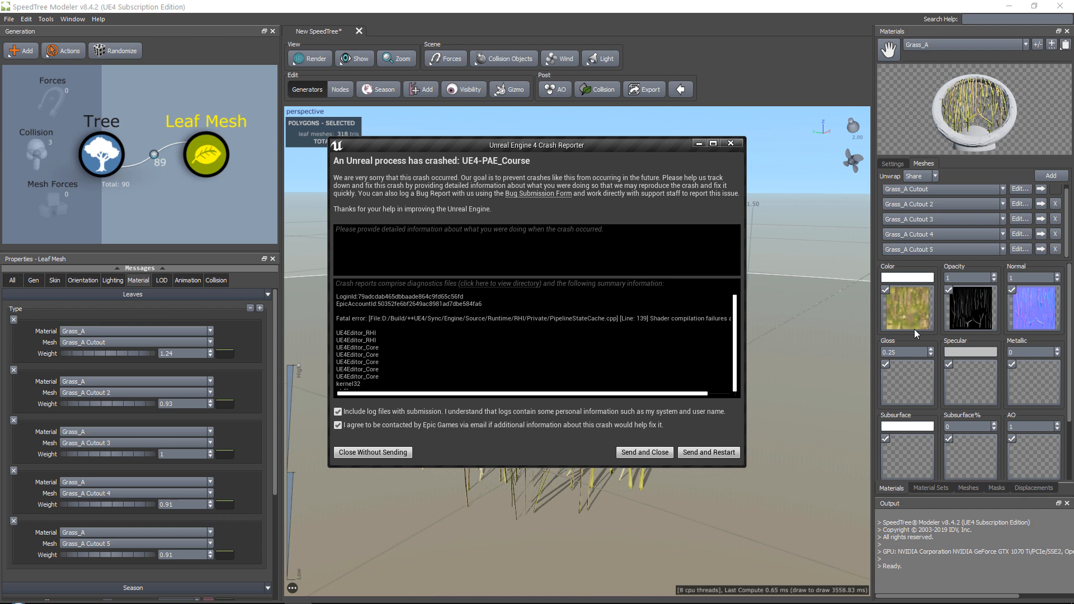
Step: Close the Unreal crash report without sending it, and start a new SpeedTree model from the Grass template
{"action": "left_click", "coordinate": [373, 453]}
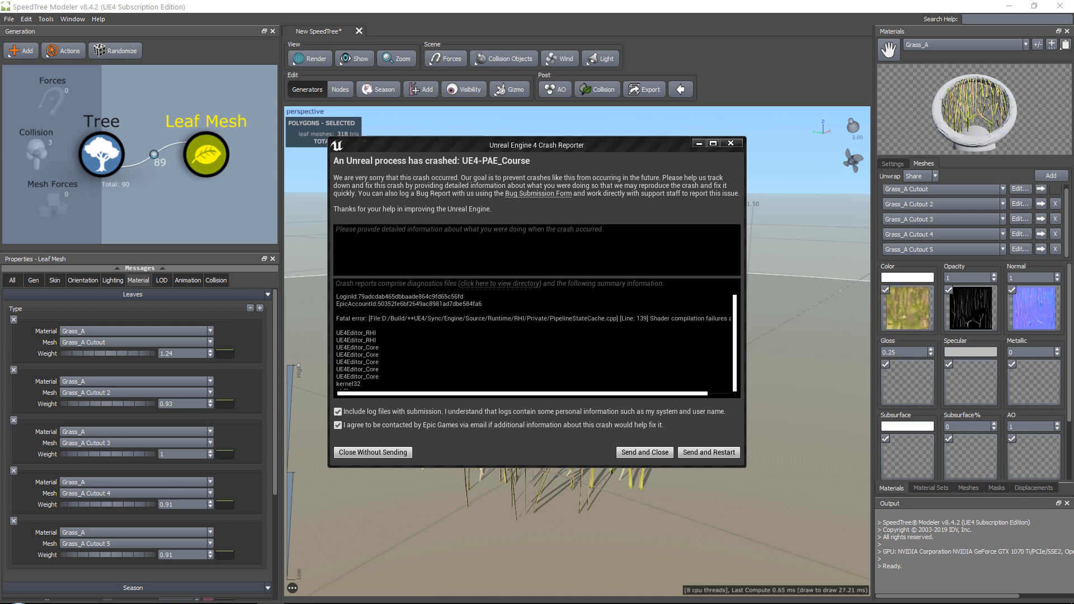
{"action": "left_click_drag", "start_coordinate": [527, 392], "coordinate": [519, 317]}
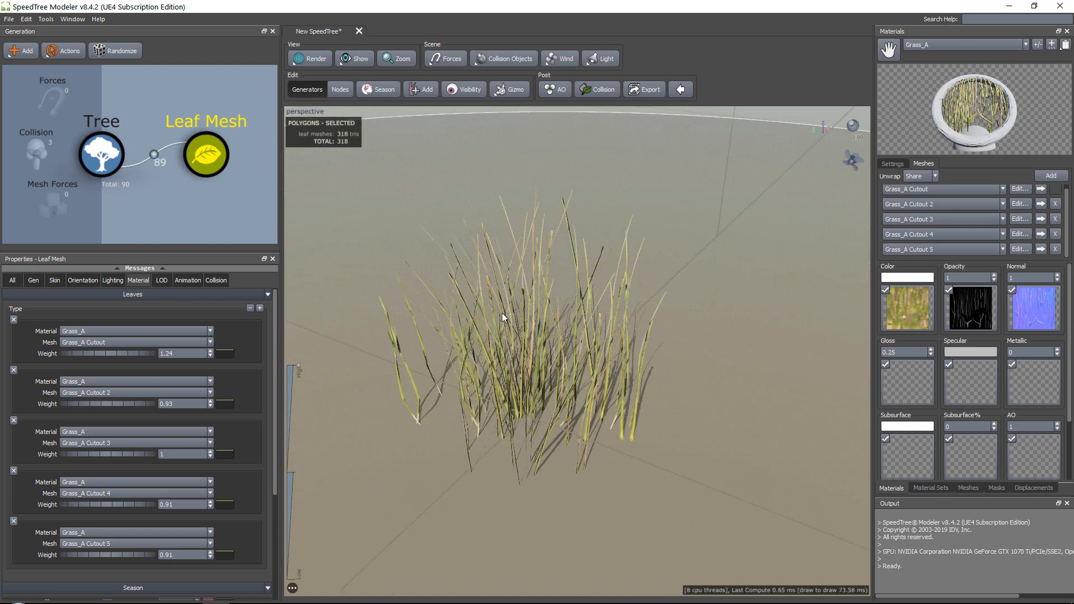
{"action": "left_click", "coordinate": [10, 19]}
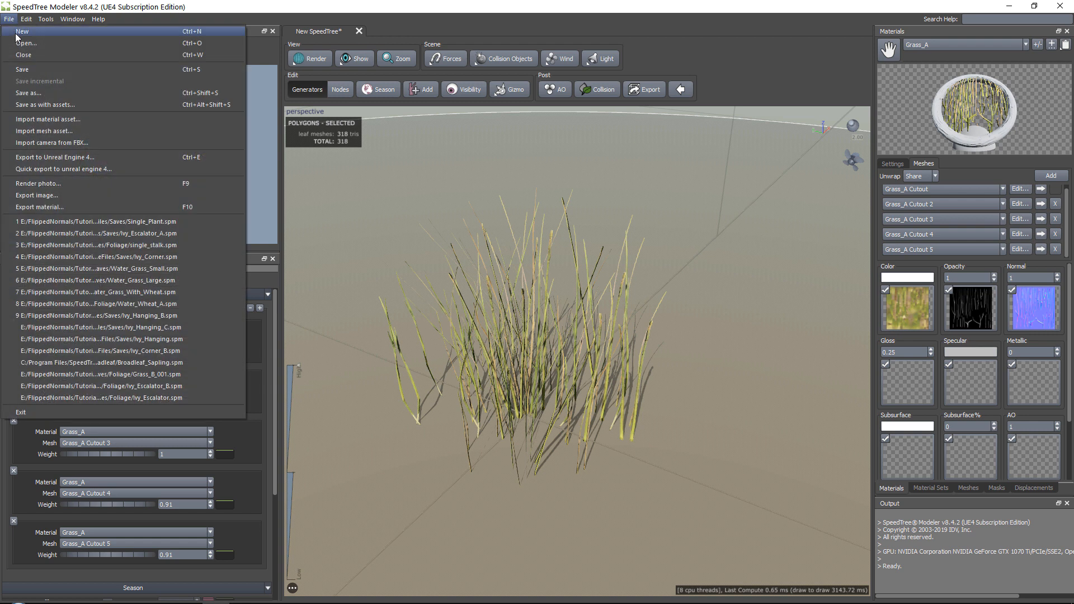
{"action": "left_click", "coordinate": [46, 32]}
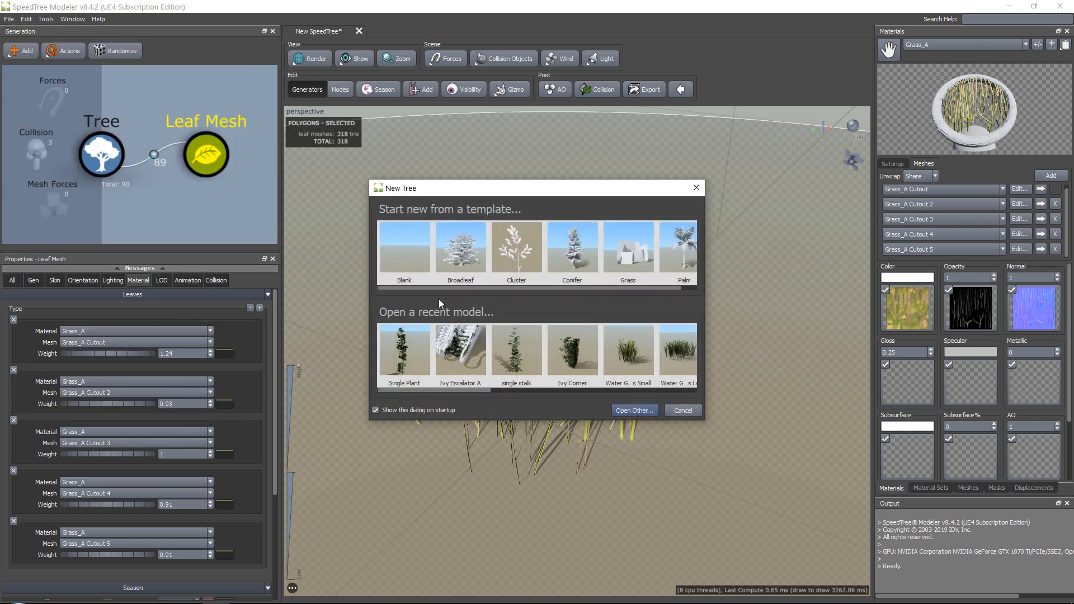
{"action": "left_click_drag", "start_coordinate": [442, 288], "coordinate": [463, 289]}
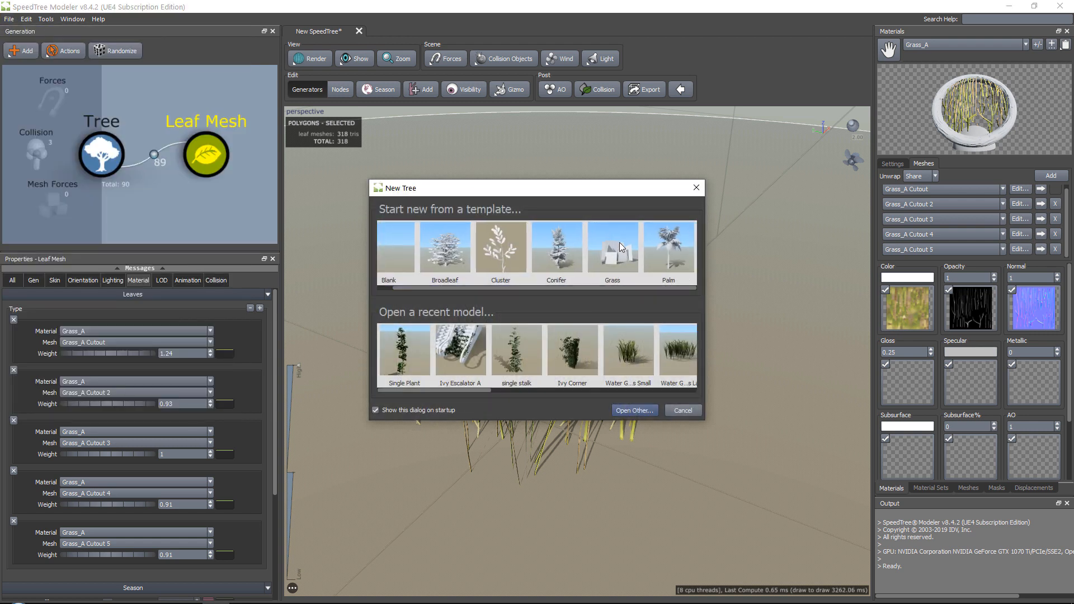
{"action": "left_click", "coordinate": [629, 253]}
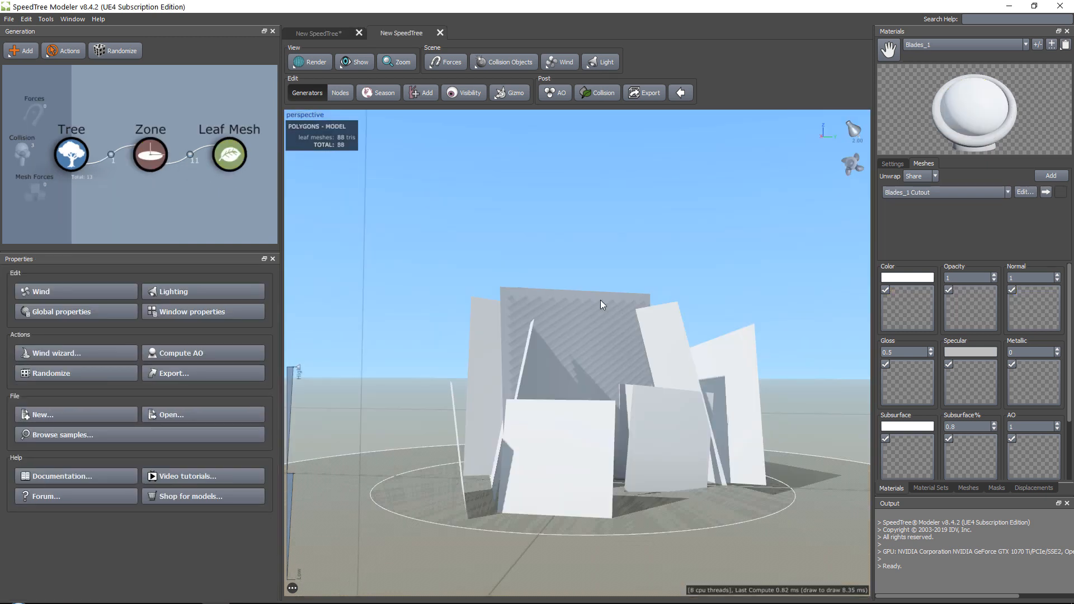
{"action": "left_click_drag", "start_coordinate": [562, 363], "coordinate": [554, 395]}
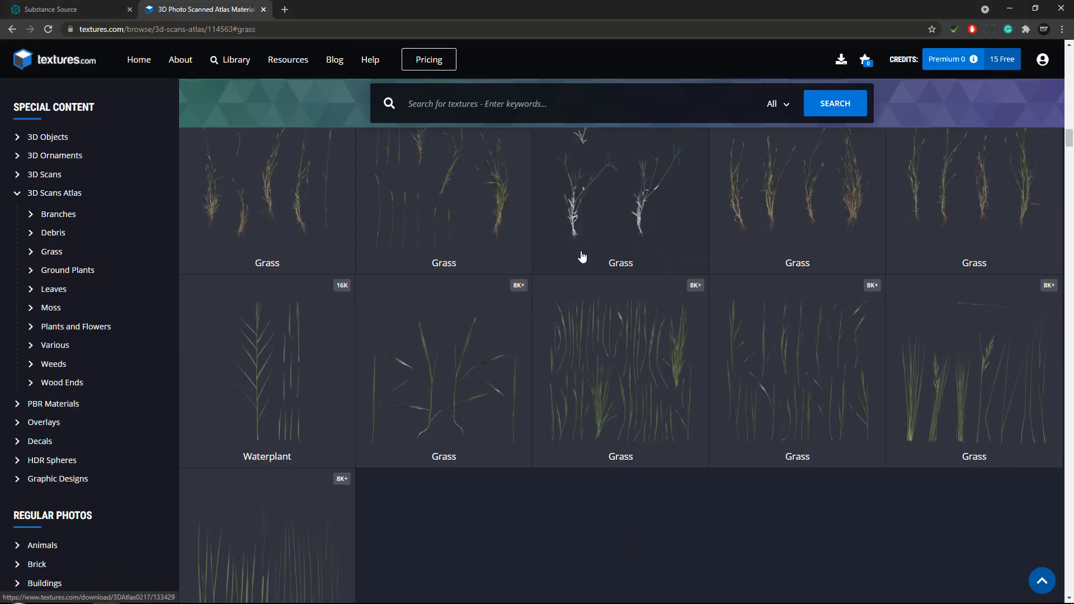
Step: Switch to the browser, look through the textures.com grass atlases and open 3D Scanned Grass Atlas 11
{"action": "scroll", "coordinate": [604, 311], "scroll_direction": "up", "scroll_amount": 7}
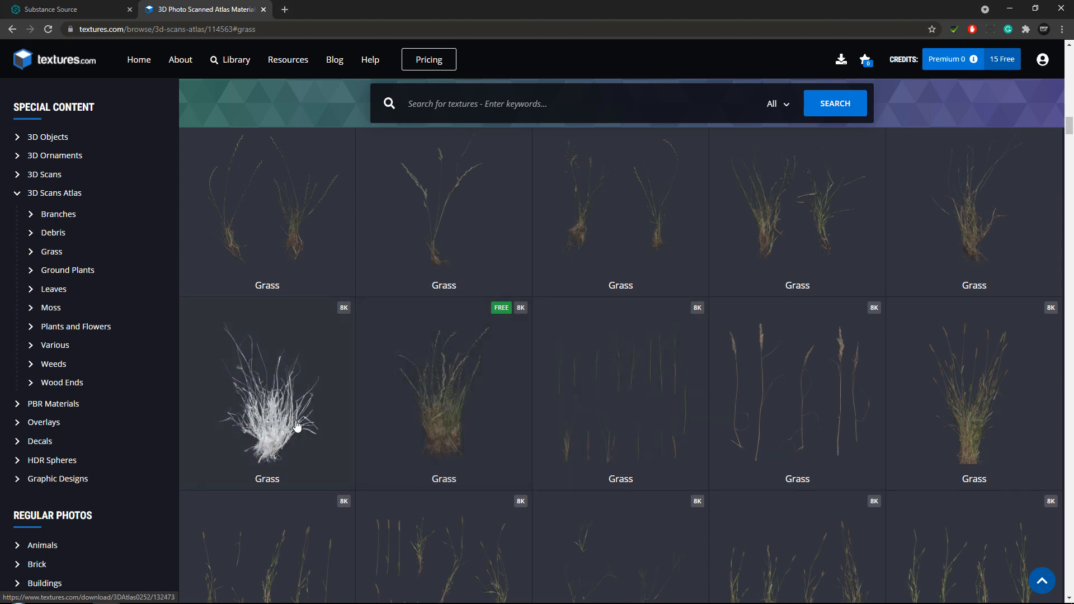
{"action": "scroll", "coordinate": [851, 235], "scroll_direction": "up", "scroll_amount": 1}
{"action": "scroll", "coordinate": [805, 255], "scroll_direction": "up", "scroll_amount": 1}
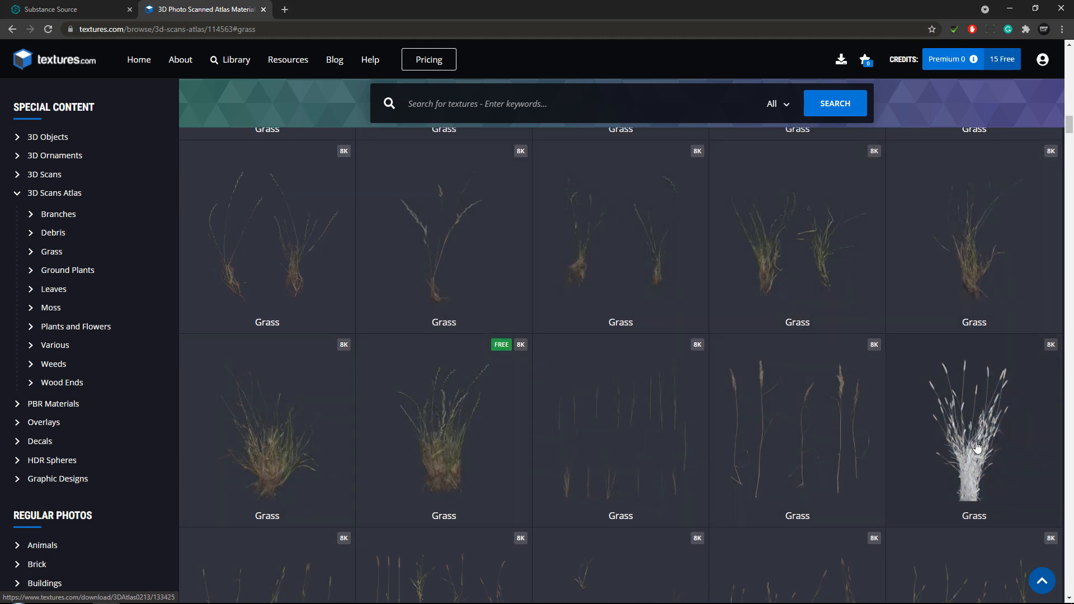
{"action": "left_click", "coordinate": [313, 428]}
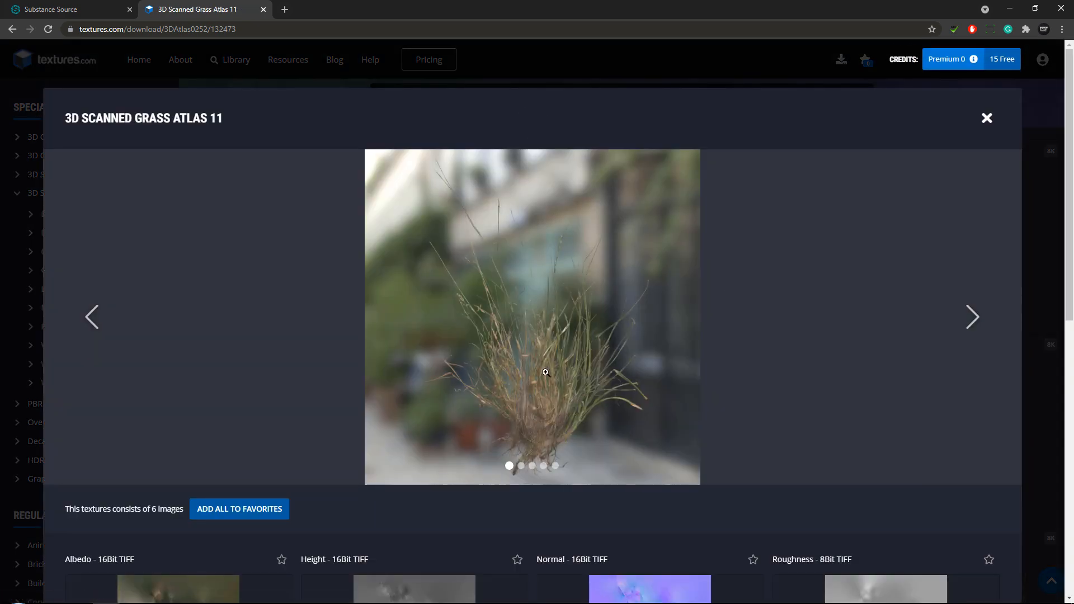
Step: Download the 512x512 Albedo, Normal and Alpha textures of 3D Scanned Grass Atlas 11
{"action": "scroll", "coordinate": [359, 426], "scroll_direction": "down", "scroll_amount": 3}
{"action": "scroll", "coordinate": [359, 426], "scroll_direction": "down", "scroll_amount": 3}
{"action": "left_click", "coordinate": [281, 371]}
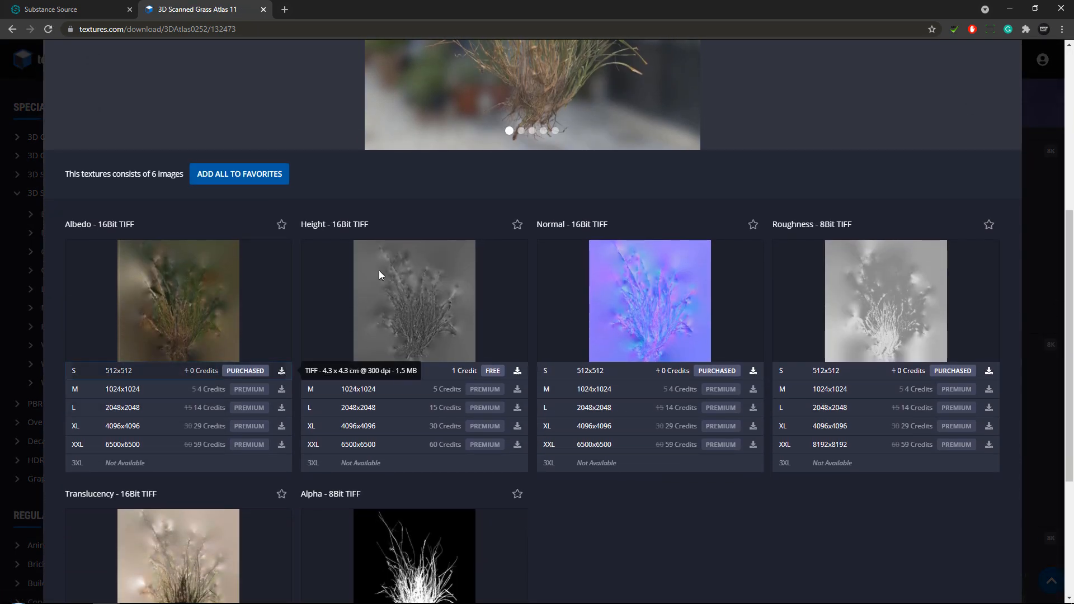
{"action": "scroll", "coordinate": [704, 354], "scroll_direction": "down", "scroll_amount": 2}
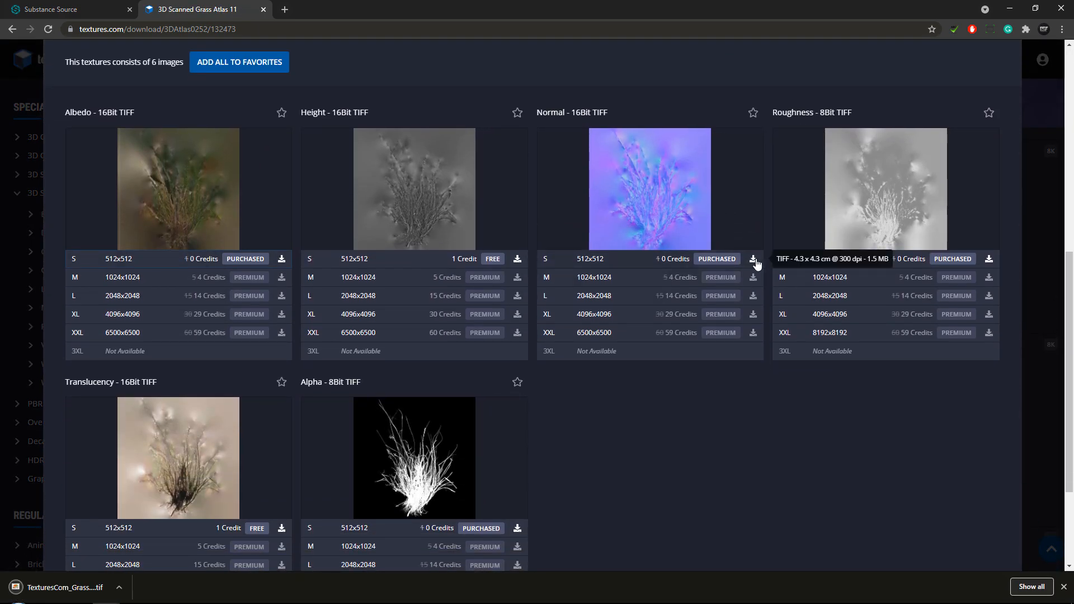
{"action": "scroll", "coordinate": [518, 488], "scroll_direction": "down", "scroll_amount": 2}
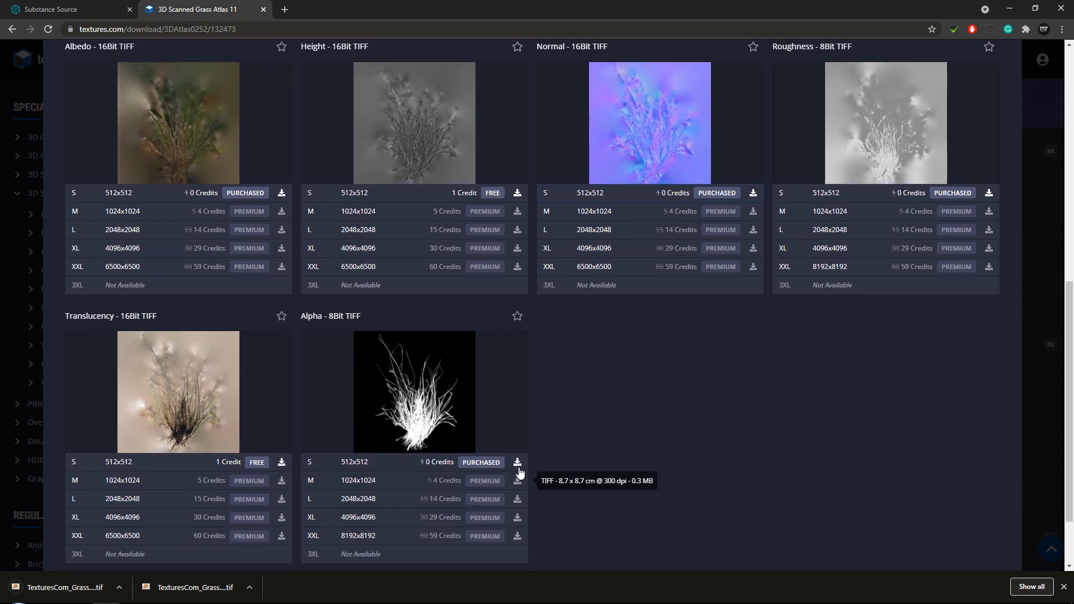
{"action": "left_click", "coordinate": [518, 456]}
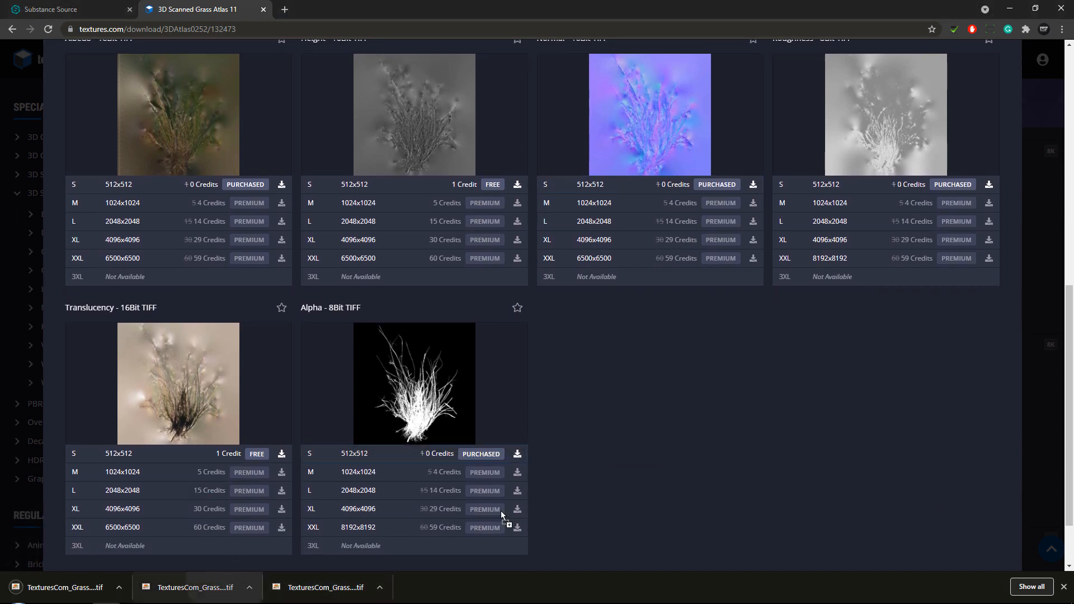
Step: Return to SpeedTree and load the downloaded albedo, alpha and normal textures into the Blades_1 material's Color, Opacity and Normal maps
{"action": "left_click_drag", "start_coordinate": [83, 595], "coordinate": [1073, 402]}
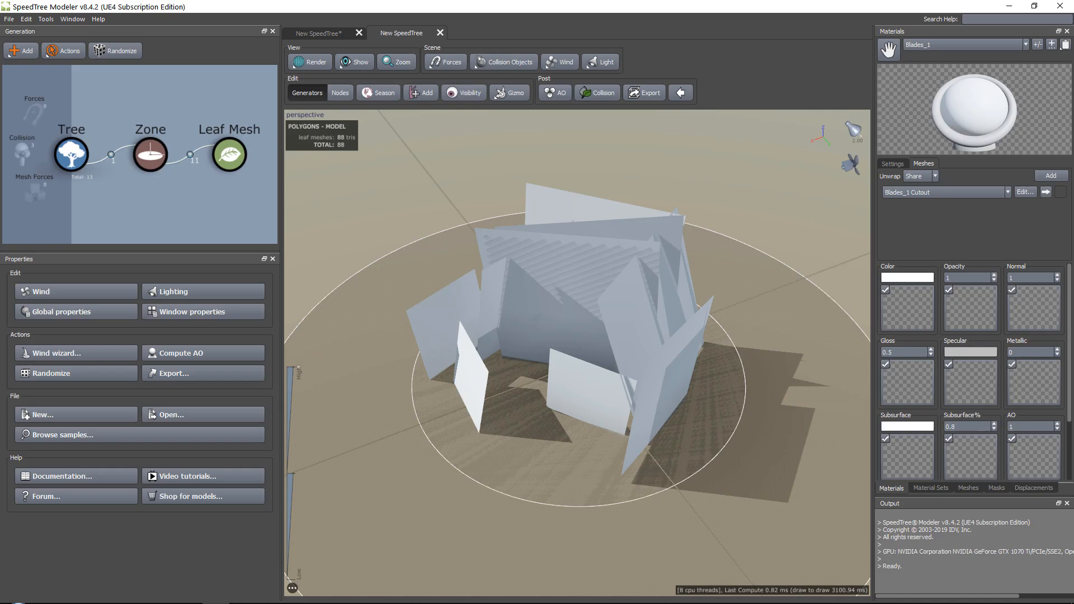
{"action": "left_click", "coordinate": [1038, 45]}
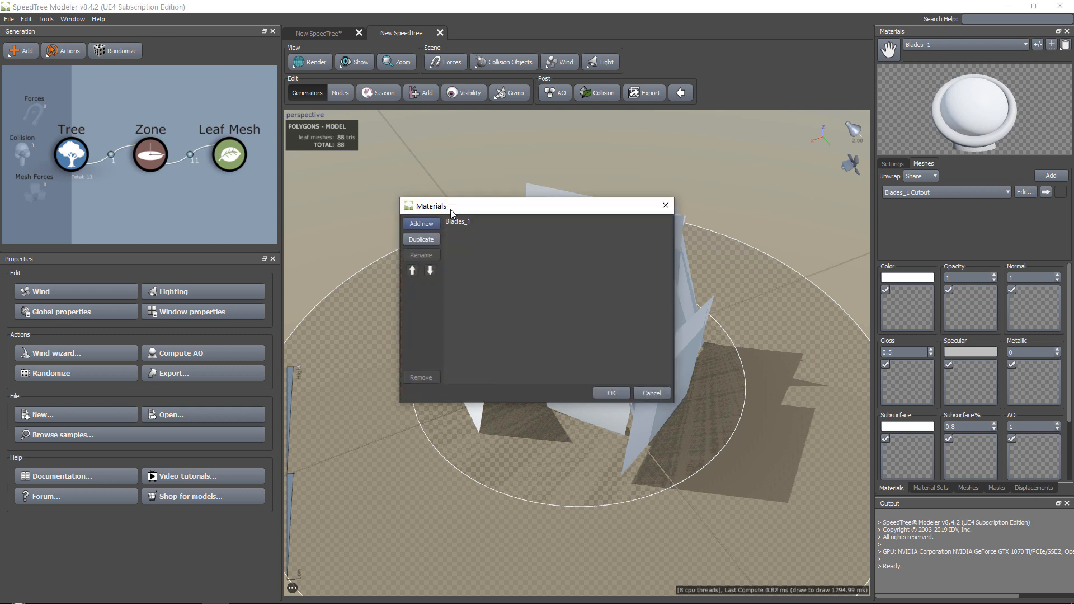
{"action": "left_click", "coordinate": [665, 206]}
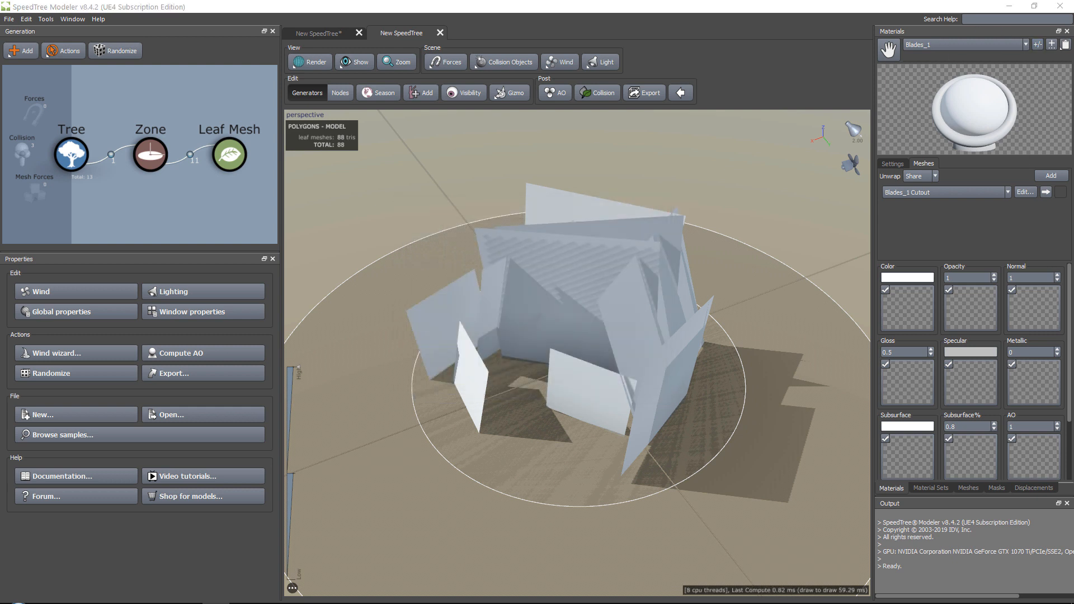
{"action": "left_click_drag", "start_coordinate": [898, 311], "coordinate": [899, 312]}
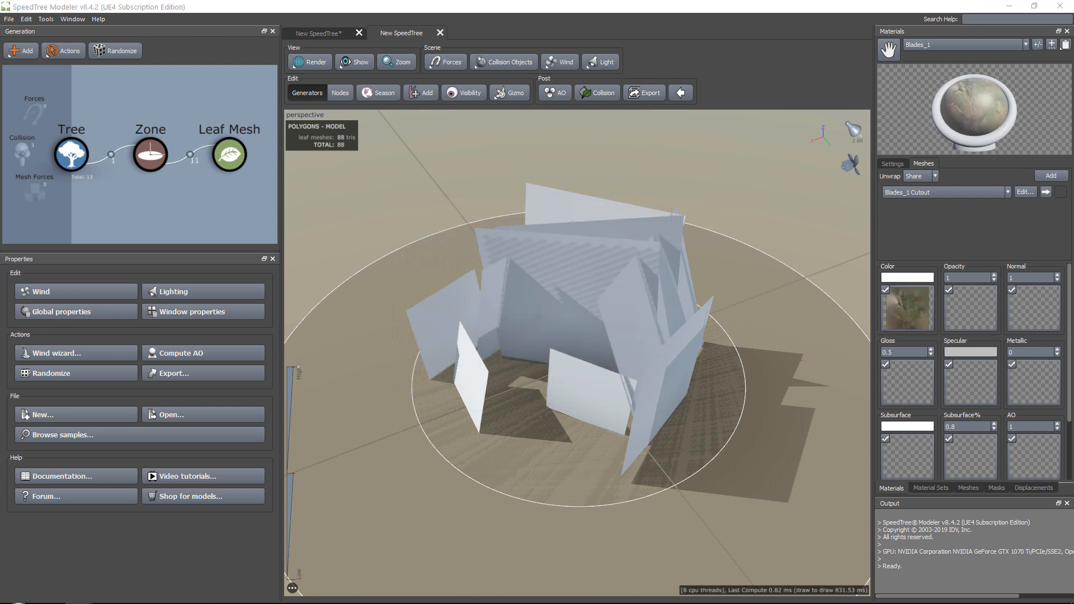
{"action": "left_click_drag", "start_coordinate": [1052, 317], "coordinate": [968, 311]}
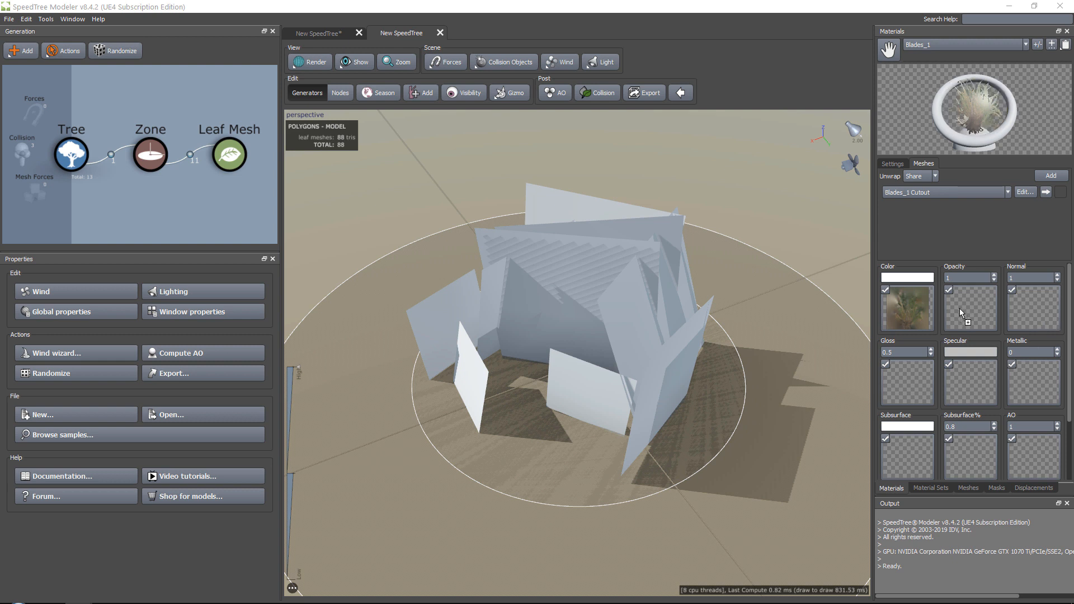
{"action": "left_click_drag", "start_coordinate": [1043, 313], "coordinate": [1040, 313]}
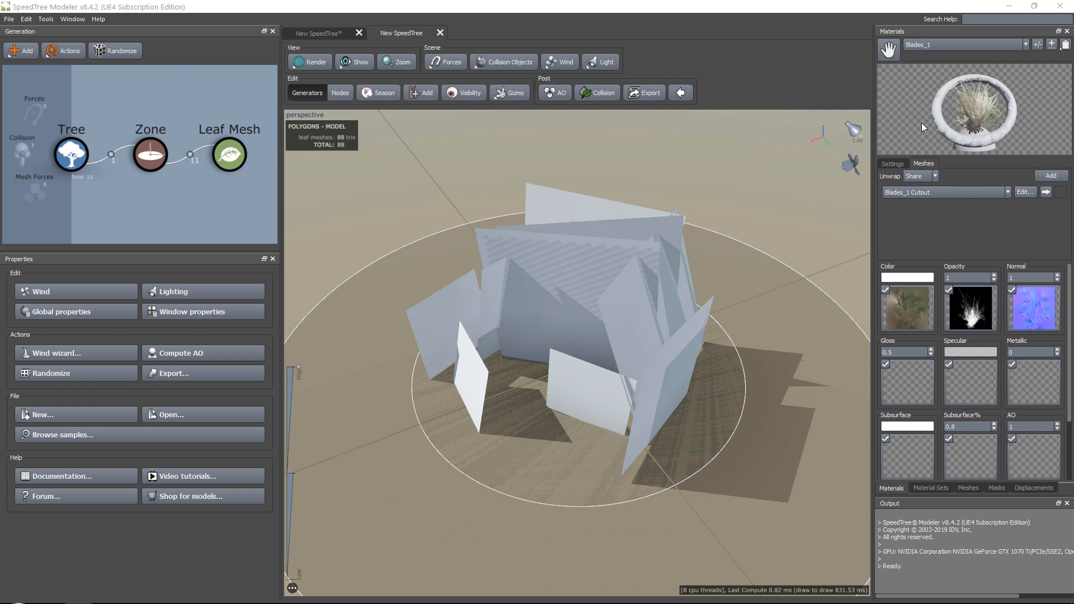
{"action": "left_click", "coordinate": [900, 164]}
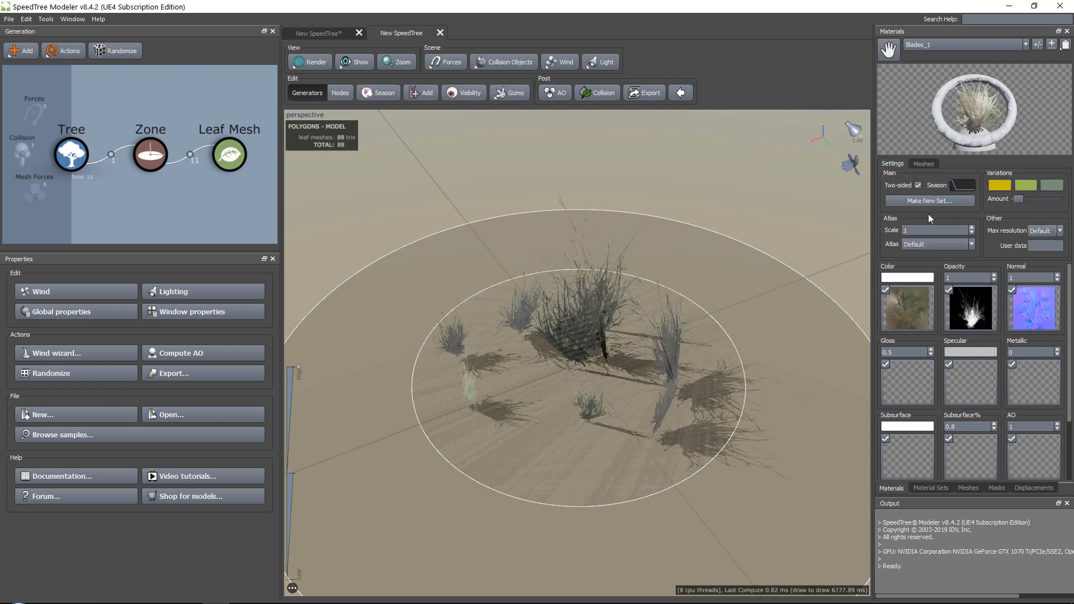
{"action": "left_click_drag", "start_coordinate": [591, 316], "coordinate": [600, 307]}
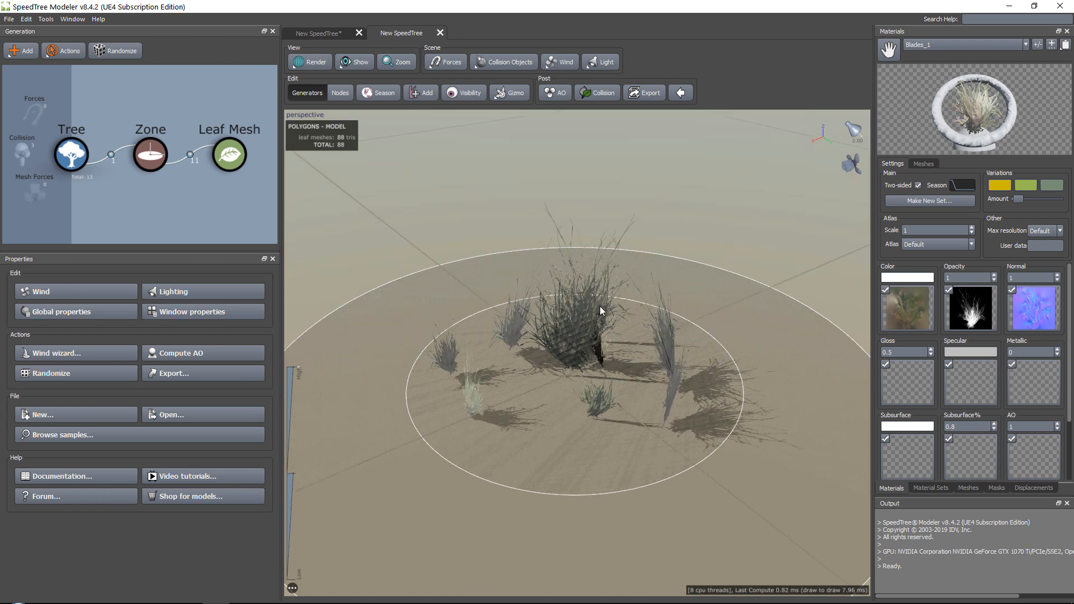
Step: Add a new material alongside Blades_1 and make it the active one
{"action": "left_click", "coordinate": [1039, 45]}
{"action": "left_click", "coordinate": [422, 227]}
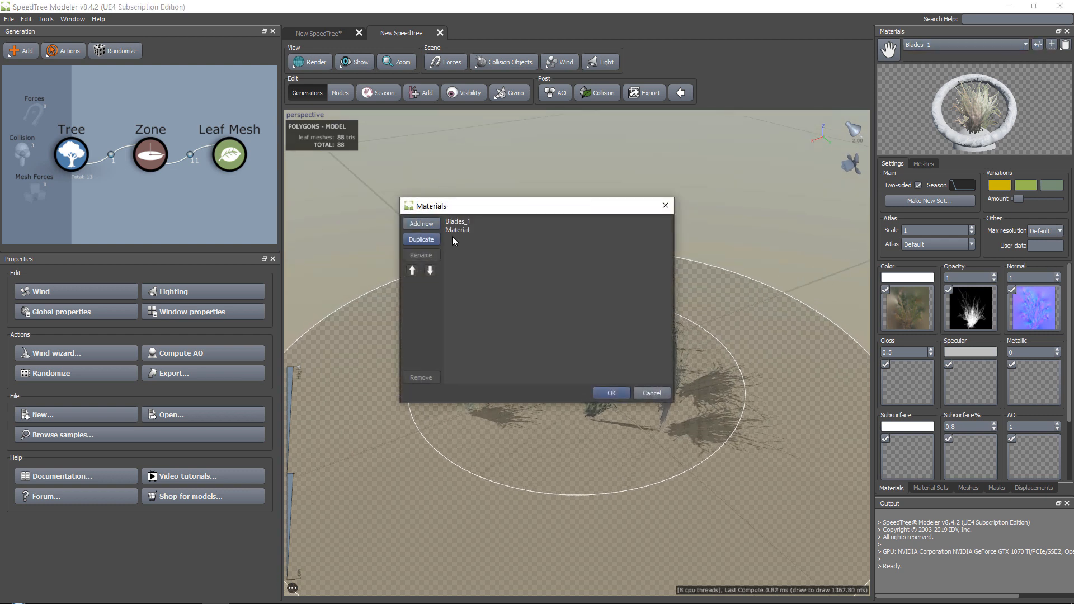
{"action": "left_click", "coordinate": [462, 232]}
{"action": "left_click", "coordinate": [626, 391]}
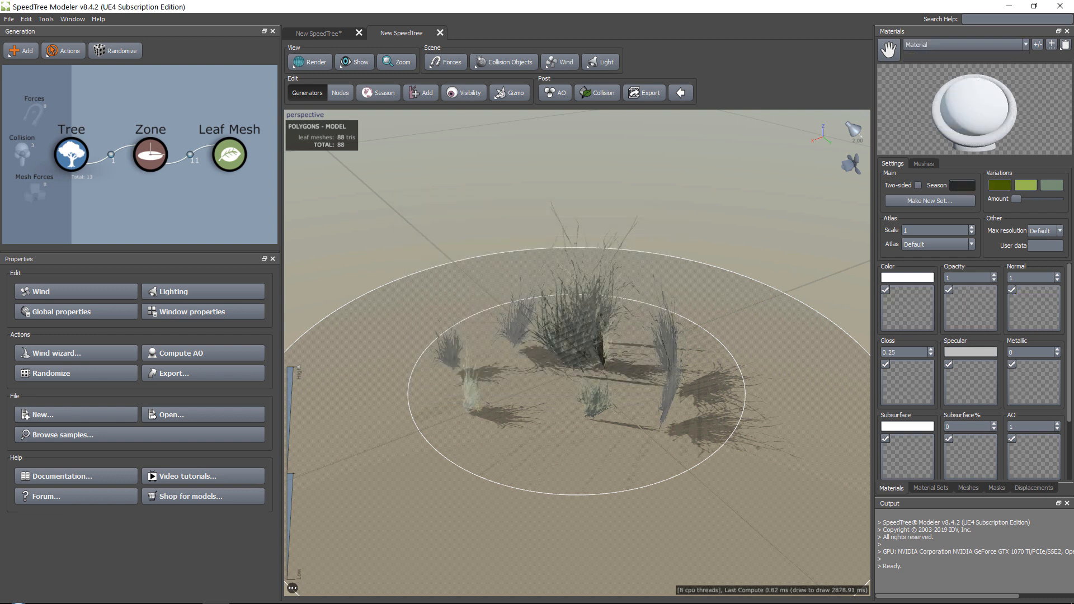
Step: Load the grass albedo, alpha and normal textures into the new material's Color, Opacity and Normal maps and make it two-sided
{"action": "left_click_drag", "start_coordinate": [1073, 380], "coordinate": [929, 304]}
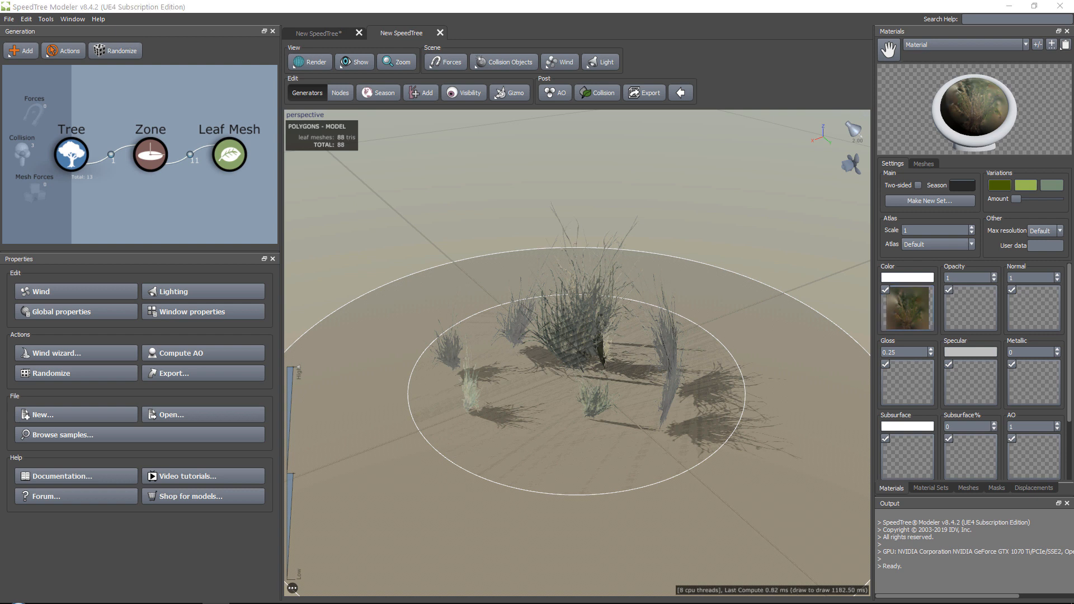
{"action": "left_click_drag", "start_coordinate": [1073, 375], "coordinate": [972, 314]}
{"action": "left_click_drag", "start_coordinate": [1073, 330], "coordinate": [1035, 309]}
{"action": "left_click", "coordinate": [918, 186]}
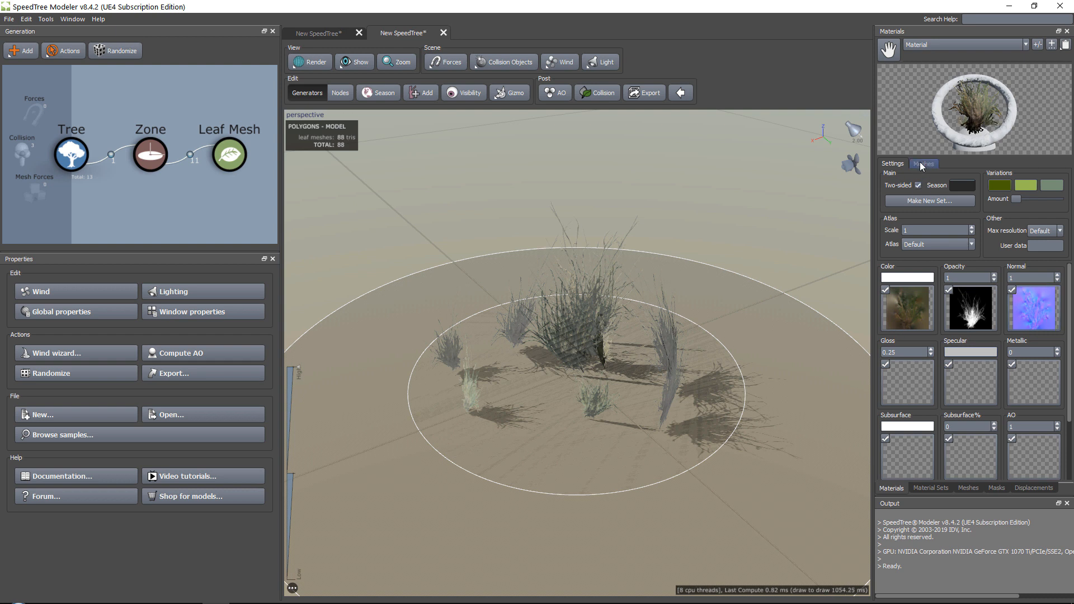
Step: Create a cutout mesh for the new material, lower its bottom corners below the roots and move the anchor to the clump's base
{"action": "left_click", "coordinate": [922, 164]}
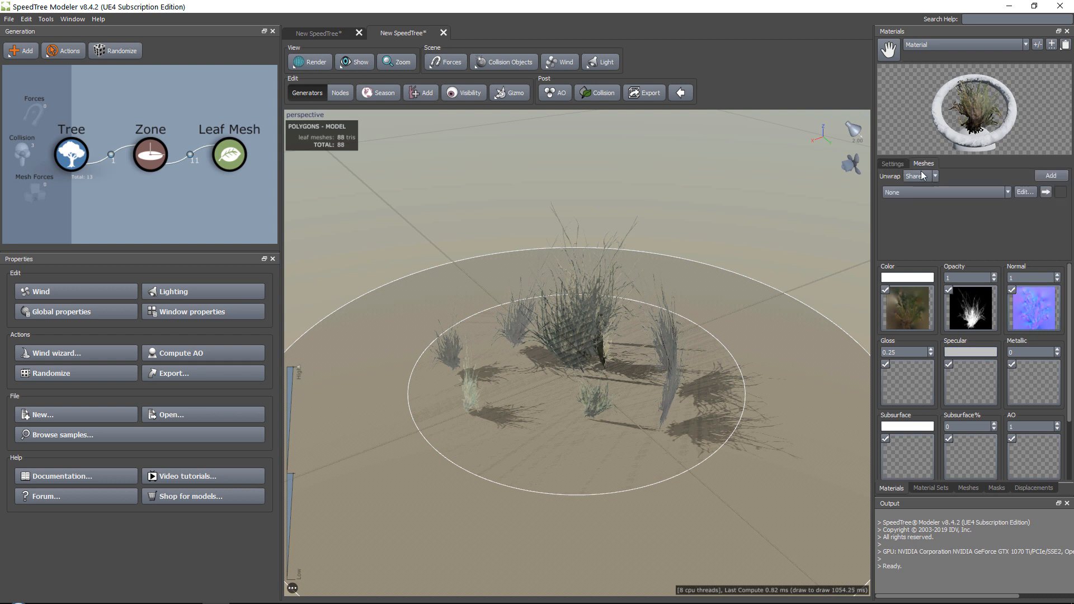
{"action": "left_click", "coordinate": [1023, 191]}
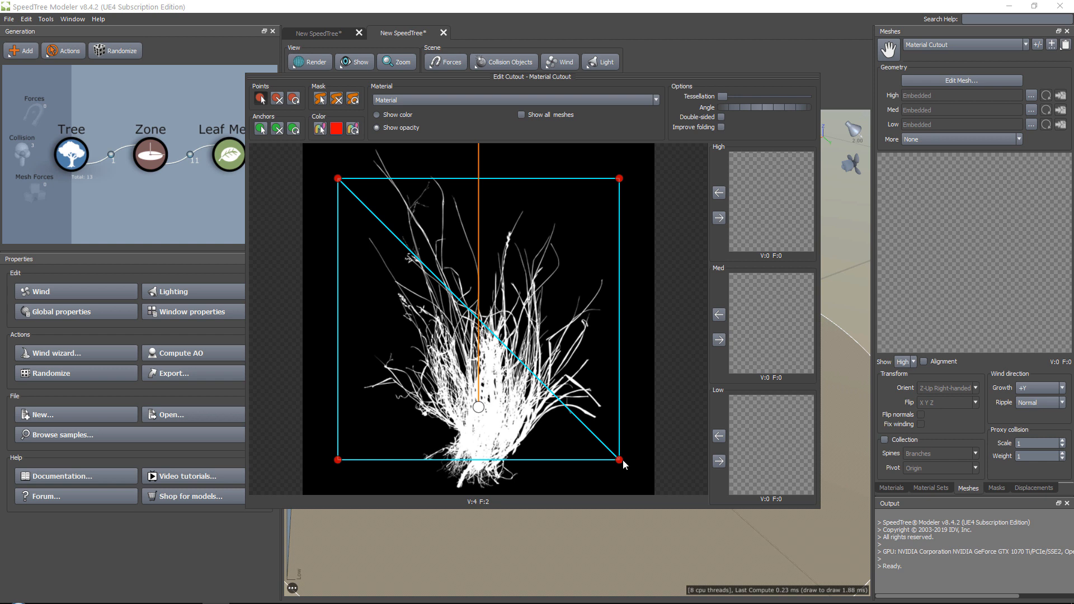
{"action": "left_click_drag", "start_coordinate": [624, 465], "coordinate": [624, 491]}
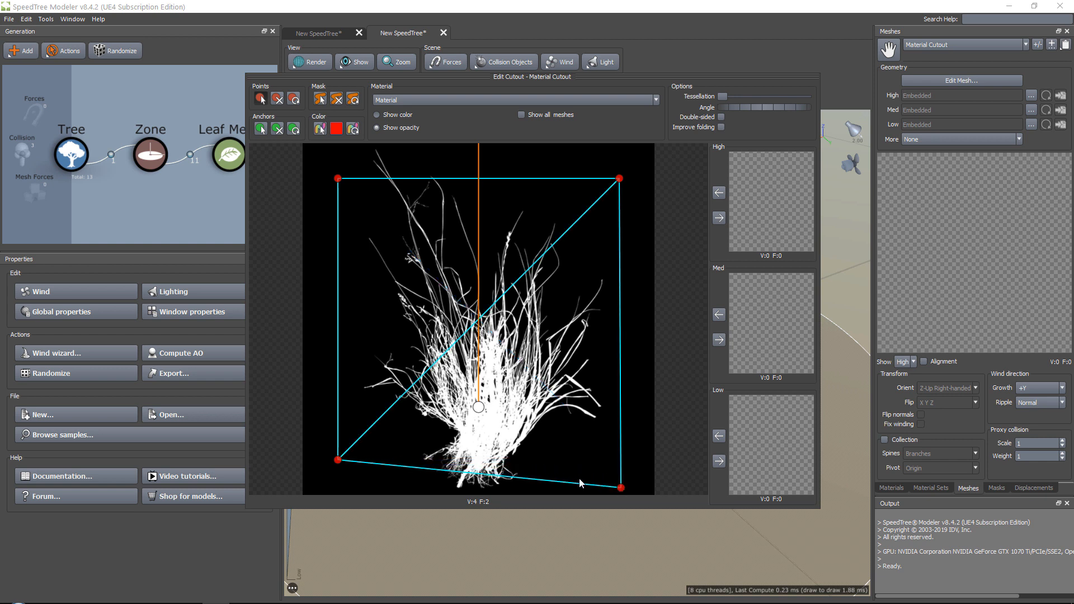
{"action": "left_click_drag", "start_coordinate": [341, 464], "coordinate": [346, 493]}
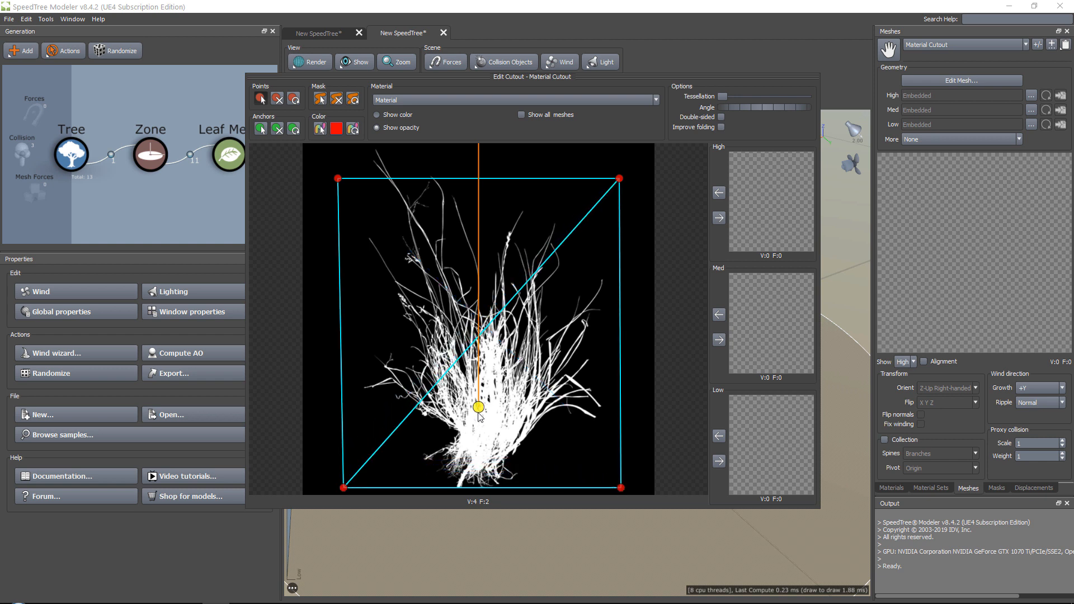
{"action": "left_click_drag", "start_coordinate": [479, 413], "coordinate": [482, 485]}
Step: Add a cutout point above the tallest blades at the image's upper edge and apply the cutout to the High, Med and Low meshes
{"action": "left_click_drag", "start_coordinate": [342, 183], "coordinate": [338, 147]}
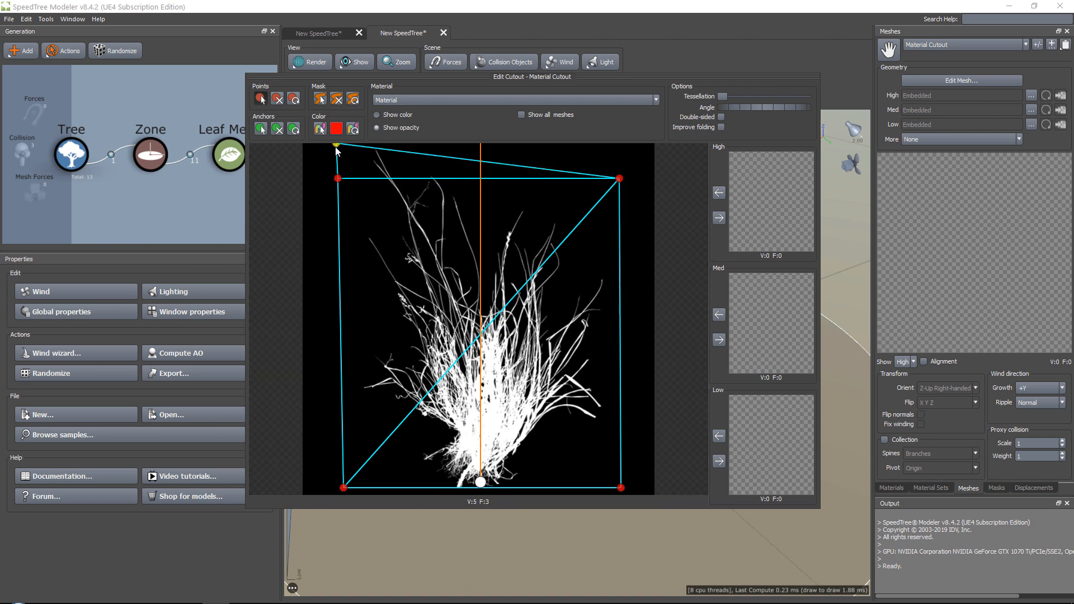
{"action": "left_click_drag", "start_coordinate": [337, 148], "coordinate": [372, 147]}
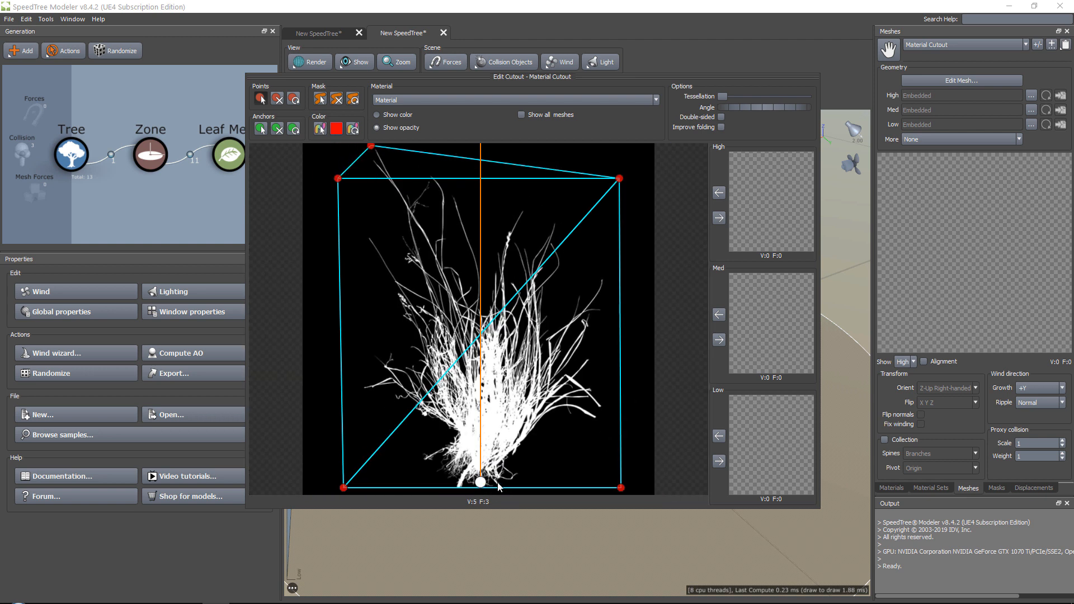
{"action": "left_click", "coordinate": [719, 218]}
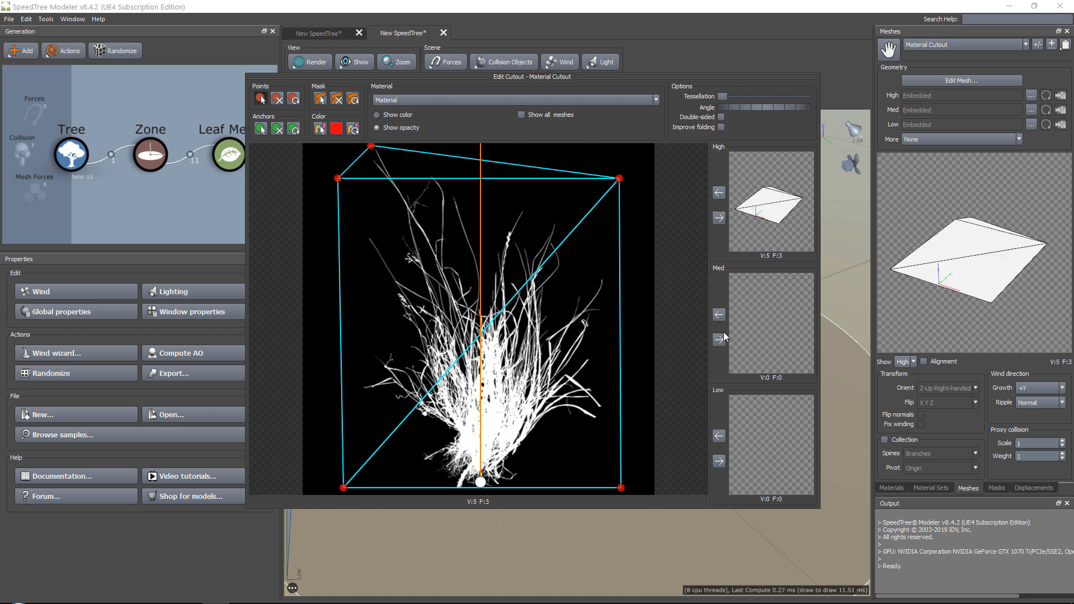
{"action": "left_click", "coordinate": [719, 339]}
{"action": "left_click", "coordinate": [719, 461]}
{"action": "left_click", "coordinate": [915, 56]}
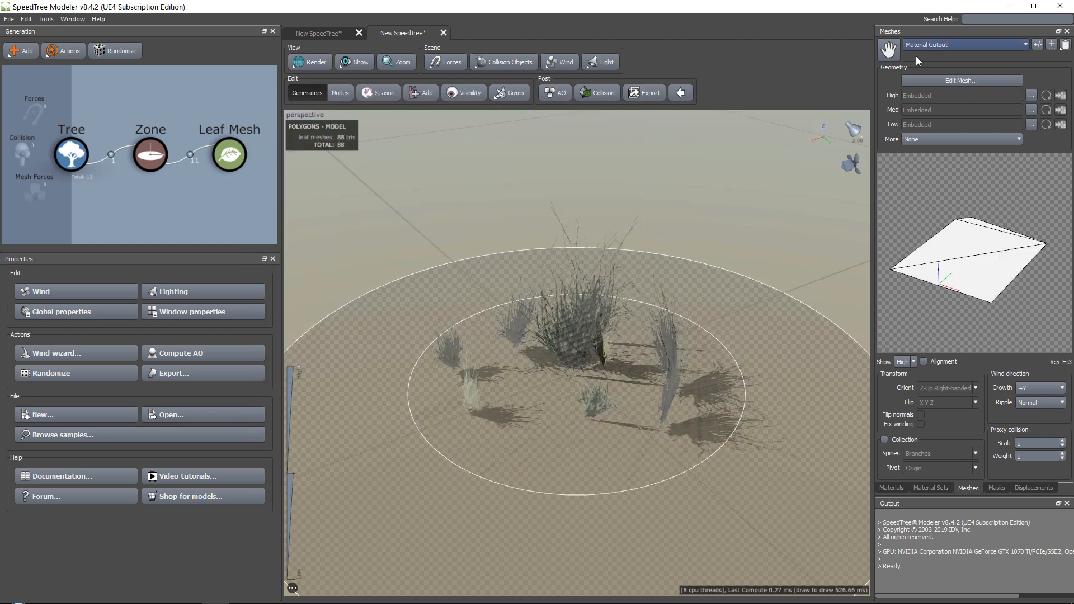
Step: Apply the new grass material to the leaf mesh clumps in the scene
{"action": "left_click", "coordinate": [892, 489]}
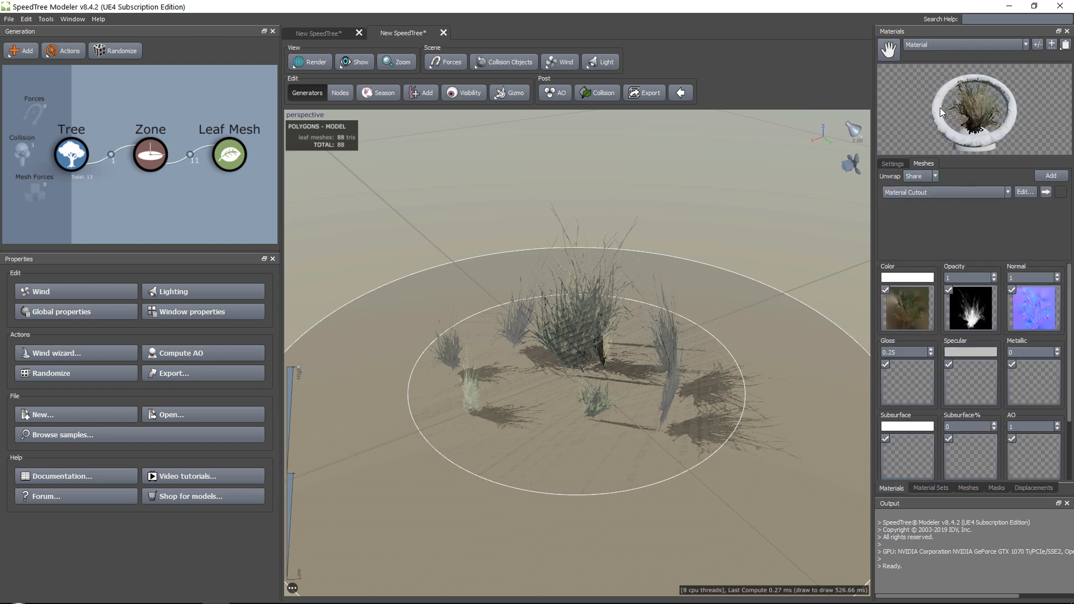
{"action": "left_click_drag", "start_coordinate": [898, 52], "coordinate": [581, 307]}
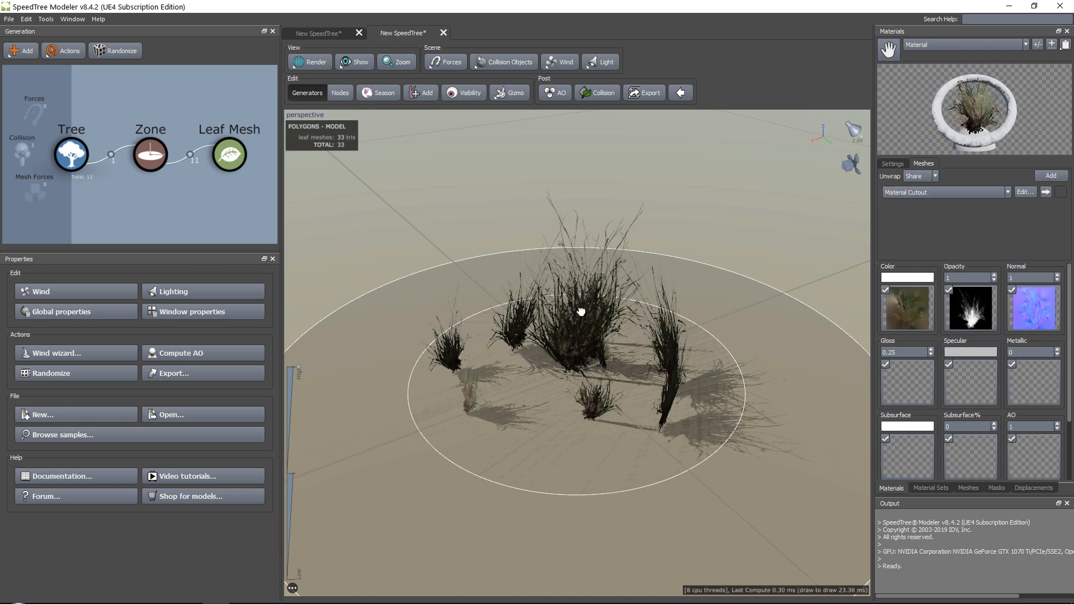
{"action": "left_click_drag", "start_coordinate": [481, 341], "coordinate": [585, 381]}
{"action": "scroll", "coordinate": [526, 352], "scroll_direction": "up", "scroll_amount": 2}
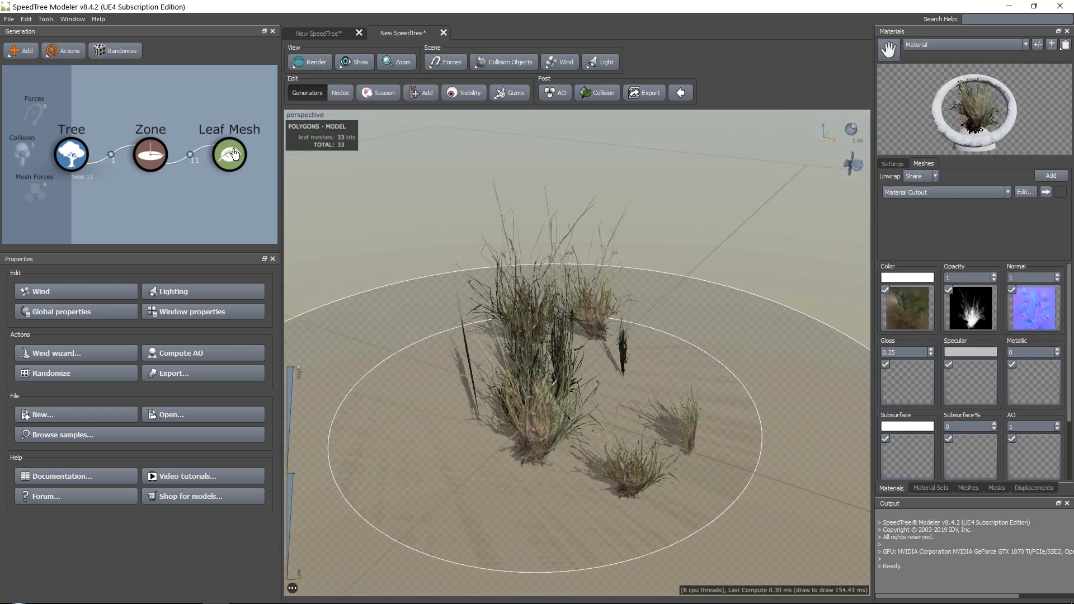
Step: Set the Leaf Mesh generator's Last boundary to 0.29 to pull the clumps closer together
{"action": "left_click", "coordinate": [237, 156]}
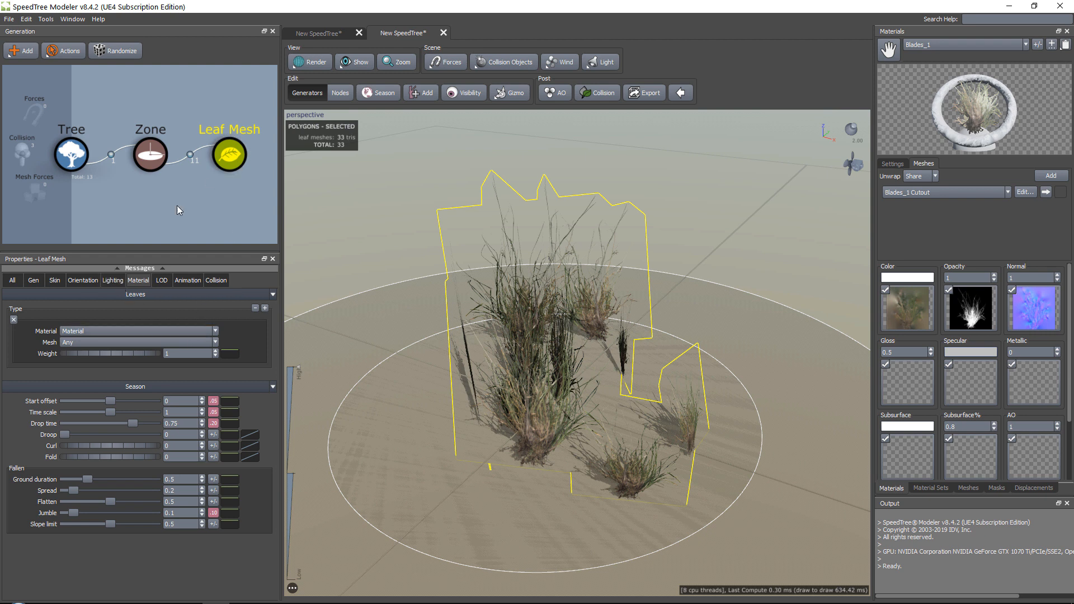
{"action": "left_click", "coordinate": [34, 280]}
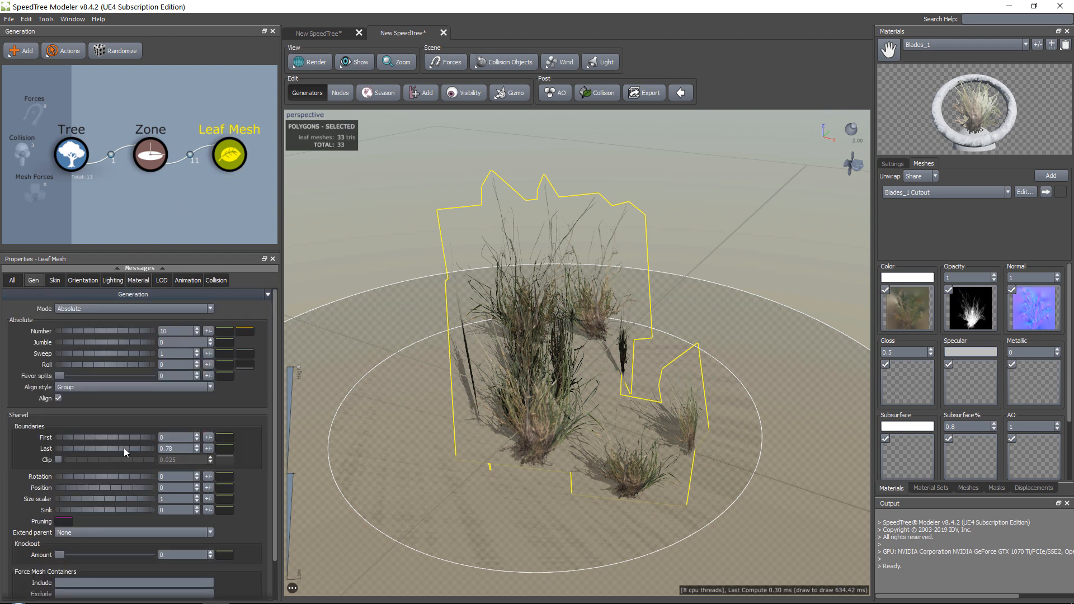
{"action": "left_click_drag", "start_coordinate": [123, 448], "coordinate": [98, 445]}
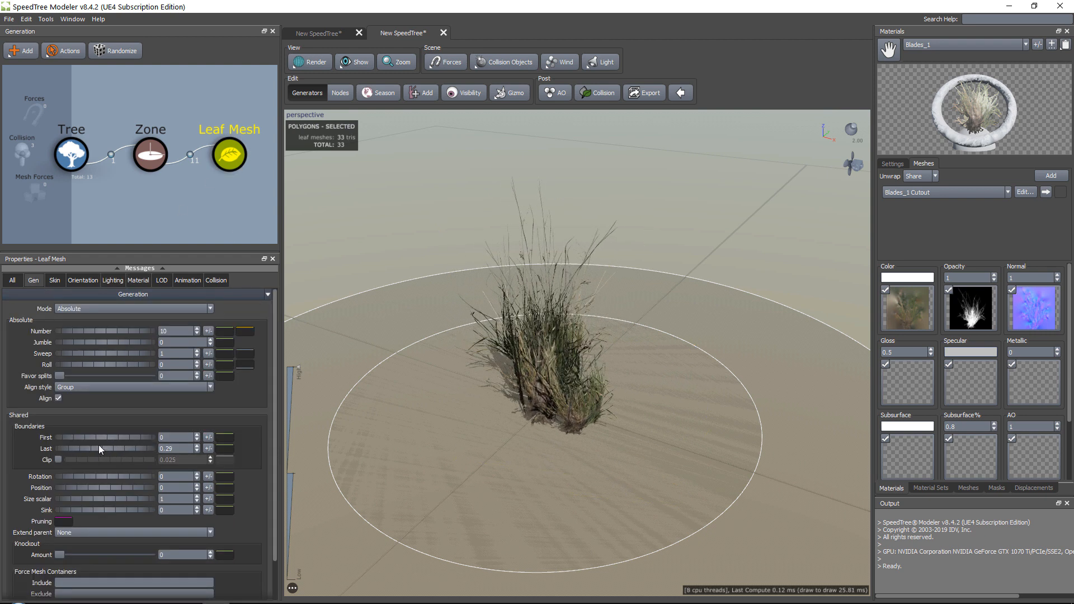
Step: Set the leaf mesh's orientation Align to 0.902 and its deformation Fold to 0.04 and Curl to 0.12
{"action": "left_click", "coordinate": [81, 281]}
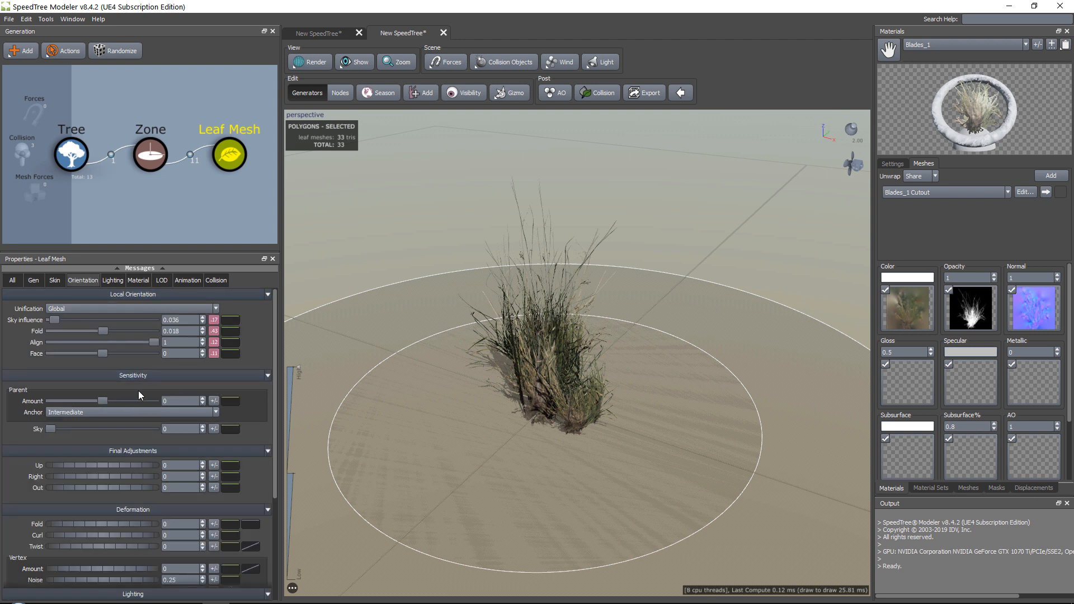
{"action": "mouse_move", "coordinate": [150, 339]}
{"action": "left_mouse_down"}
{"action": "mouse_move", "coordinate": [133, 341]}
{"action": "mouse_move", "coordinate": [145, 340]}
{"action": "left_mouse_up"}
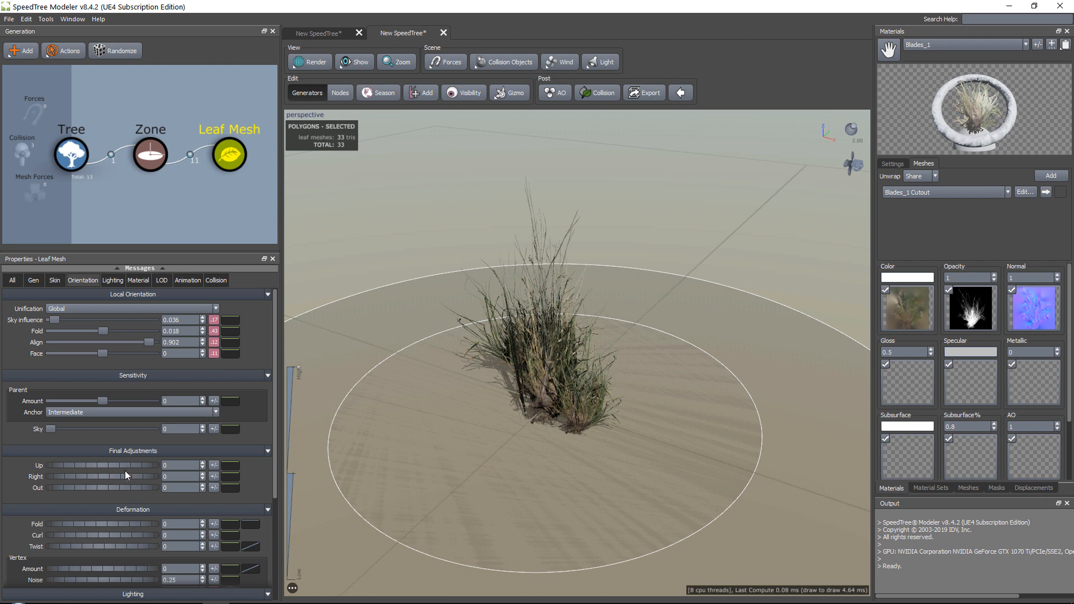
{"action": "left_click_drag", "start_coordinate": [660, 434], "coordinate": [355, 456]}
{"action": "mouse_move", "coordinate": [136, 524]}
{"action": "left_mouse_down"}
{"action": "mouse_move", "coordinate": [157, 522]}
{"action": "mouse_move", "coordinate": [145, 535]}
{"action": "mouse_move", "coordinate": [133, 523]}
{"action": "left_mouse_up"}
{"action": "left_click_drag", "start_coordinate": [622, 298], "coordinate": [670, 324]}
{"action": "middle_click_drag", "start_coordinate": [521, 392], "coordinate": [643, 322]}
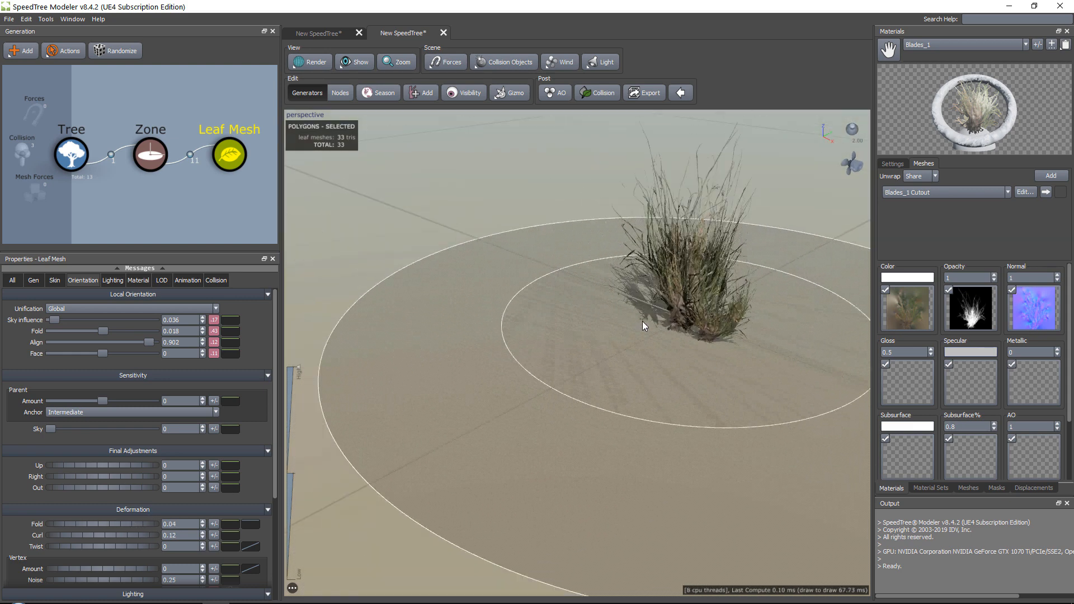
Step: Set the leaf mesh's deformation Fold to 0
{"action": "left_click_drag", "start_coordinate": [642, 321], "coordinate": [566, 345]}
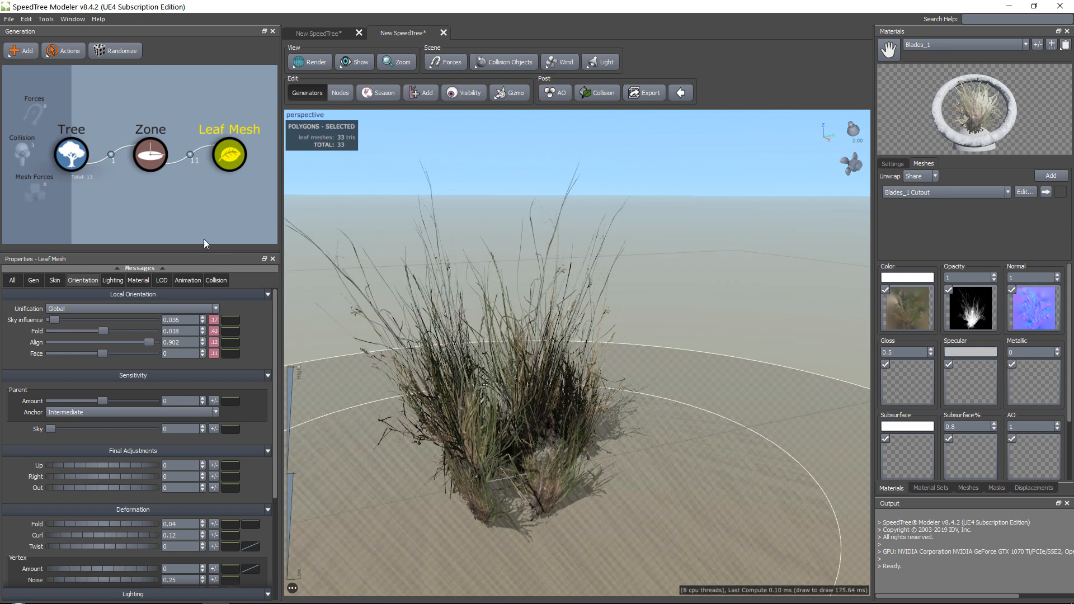
{"action": "left_click", "coordinate": [52, 283]}
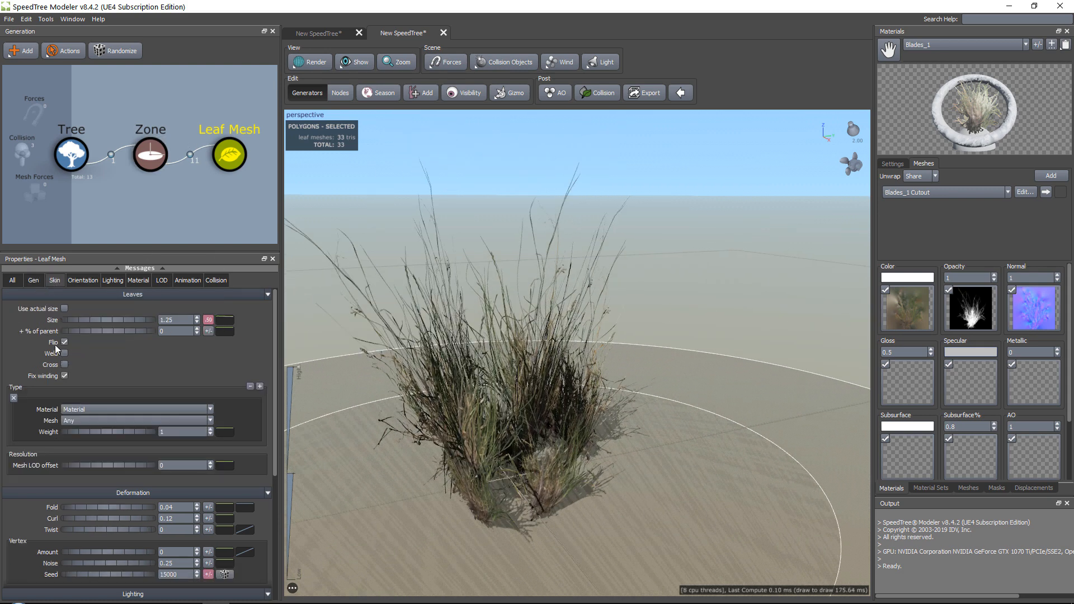
{"action": "mouse_move", "coordinate": [122, 506]}
{"action": "left_mouse_down"}
{"action": "mouse_move", "coordinate": [133, 508]}
{"action": "mouse_move", "coordinate": [118, 502]}
{"action": "left_mouse_up"}
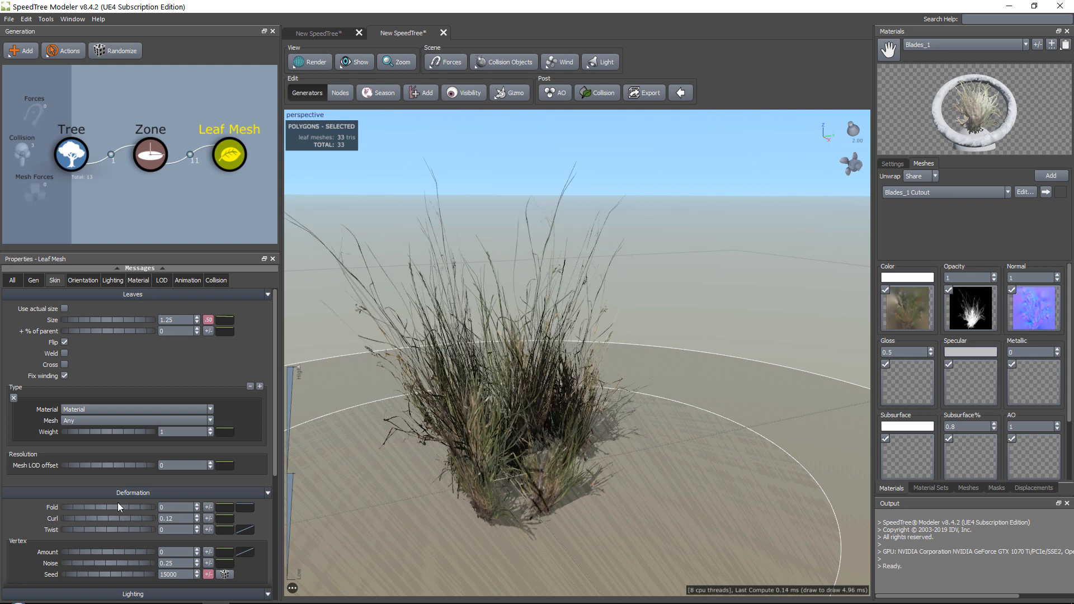
Step: Reduce the leaf mesh's Size scalar to 0.55 and its Last boundary to 0.17 for a smaller, tighter clump
{"action": "left_click", "coordinate": [28, 281]}
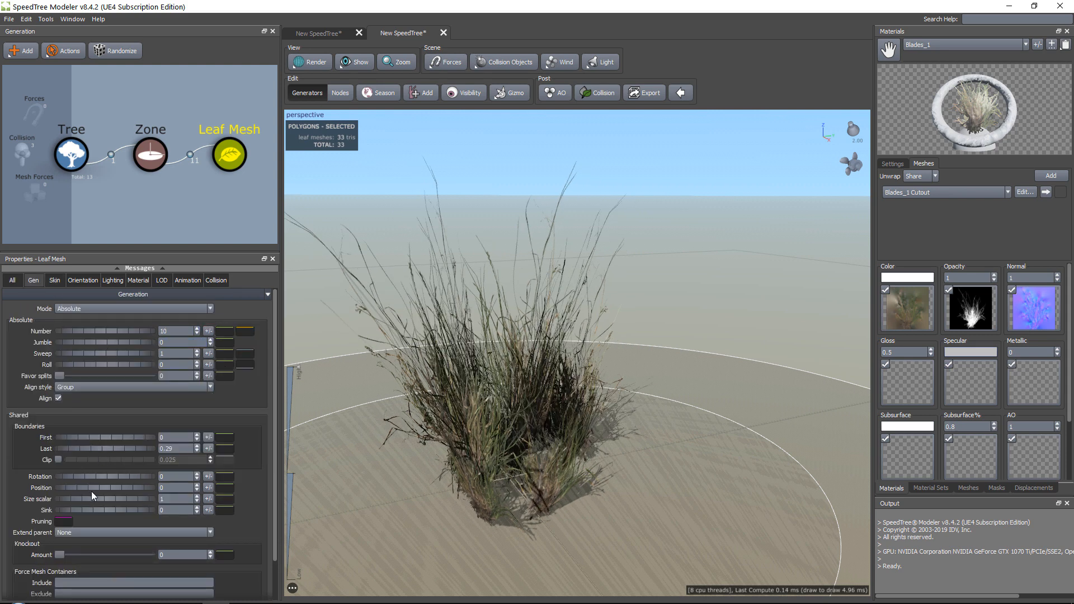
{"action": "left_click_drag", "start_coordinate": [97, 500], "coordinate": [69, 497]}
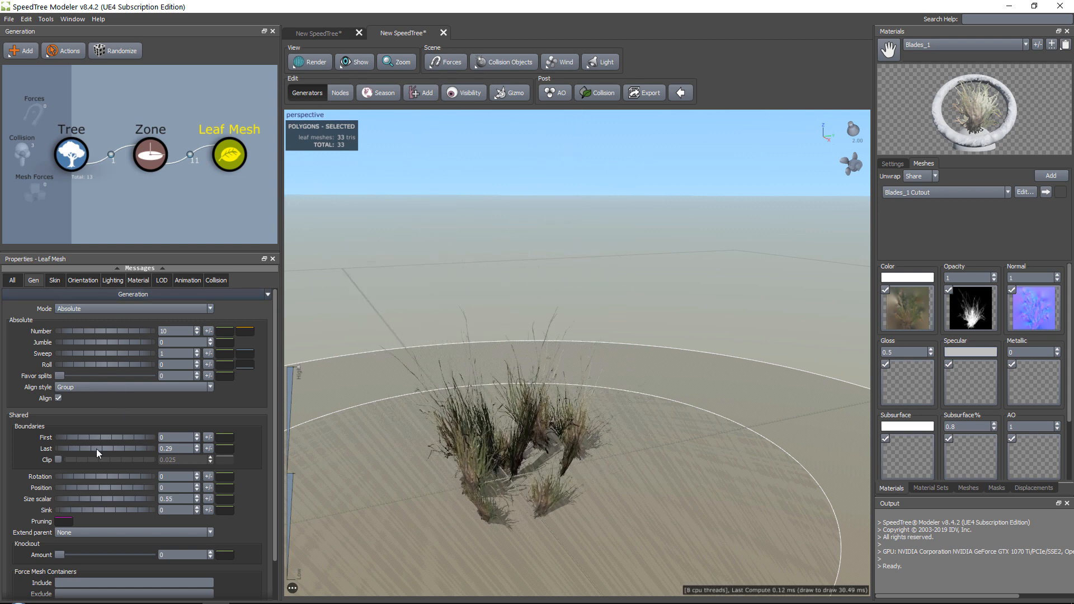
{"action": "left_click_drag", "start_coordinate": [96, 449], "coordinate": [108, 445]}
{"action": "scroll", "coordinate": [613, 431], "scroll_direction": "up", "scroll_amount": 2}
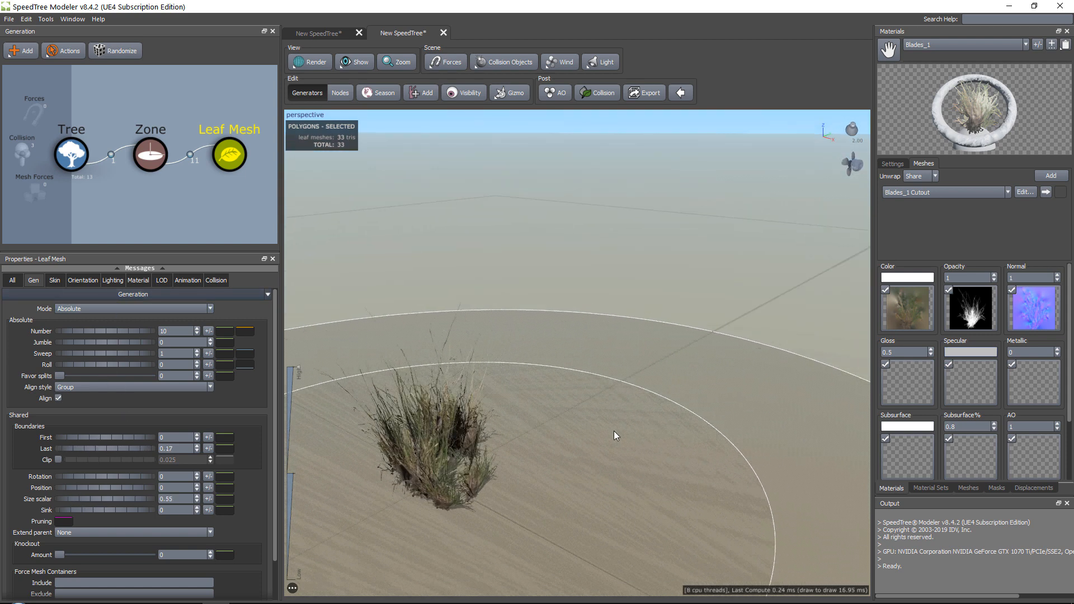
Step: Examine the compact grass clump's shape and density from several angles and distances
{"action": "middle_click_drag", "start_coordinate": [613, 430], "coordinate": [541, 421]}
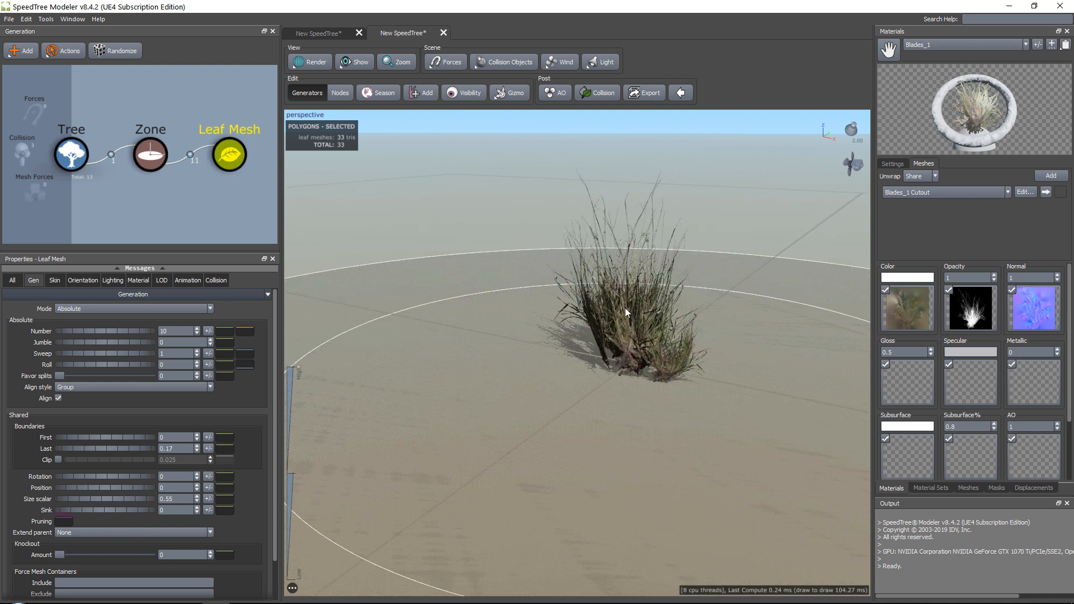
{"action": "scroll", "coordinate": [626, 308], "scroll_direction": "down", "scroll_amount": 5}
{"action": "left_click_drag", "start_coordinate": [631, 308], "coordinate": [560, 318]}
{"action": "scroll", "coordinate": [559, 317], "scroll_direction": "up", "scroll_amount": 4}
{"action": "middle_click_drag", "start_coordinate": [486, 317], "coordinate": [619, 304]}
{"action": "mouse_move", "coordinate": [618, 304]}
{"action": "left_mouse_down"}
{"action": "mouse_move", "coordinate": [607, 296]}
{"action": "mouse_move", "coordinate": [619, 290]}
{"action": "left_mouse_up"}
{"action": "middle_click_drag", "start_coordinate": [619, 290], "coordinate": [522, 325]}
{"action": "left_click_drag", "start_coordinate": [524, 324], "coordinate": [545, 310]}
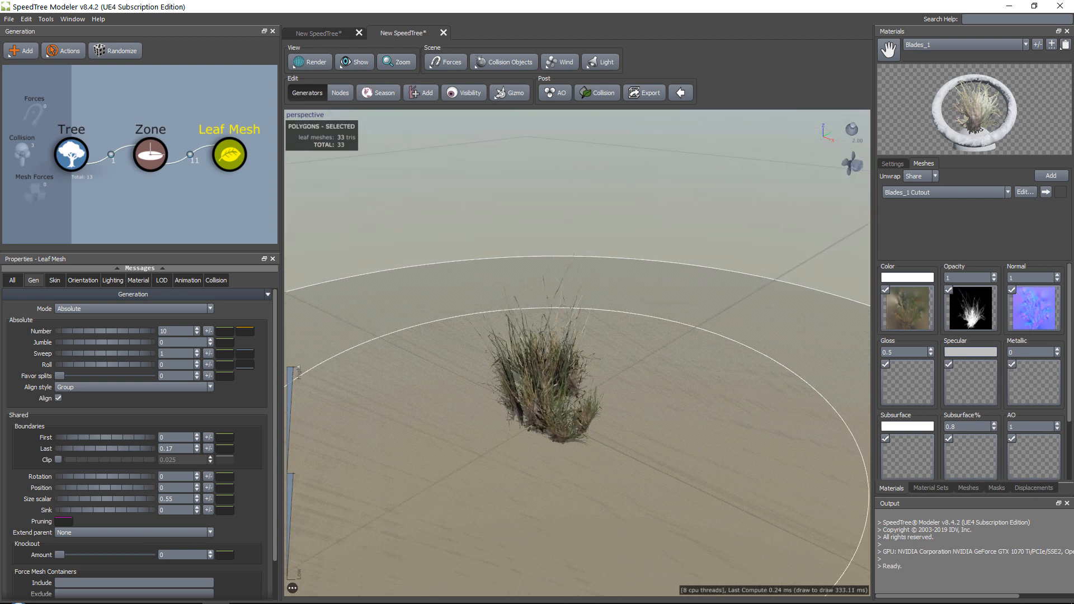
Step: Switch to File Explorer to view the SourceFiles folder's grass textures and SpeedTree file, and return to SpeedTree
{"action": "left_click_drag", "start_coordinate": [1073, 112], "coordinate": [532, 50]}
{"action": "left_click_drag", "start_coordinate": [549, 293], "coordinate": [536, 206]}
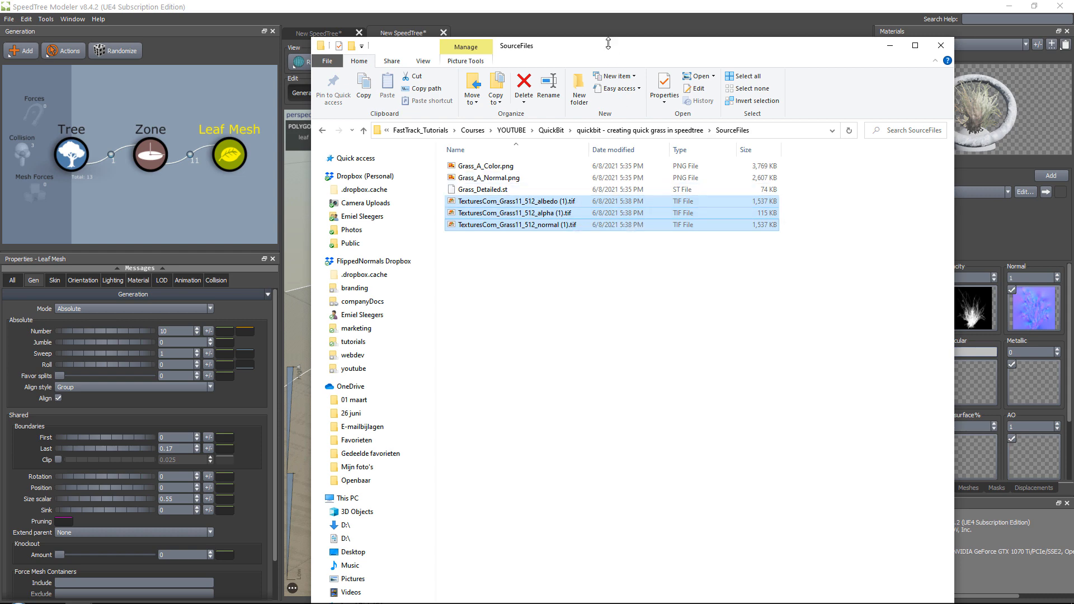
{"action": "left_click_drag", "start_coordinate": [606, 39], "coordinate": [1073, 33]}
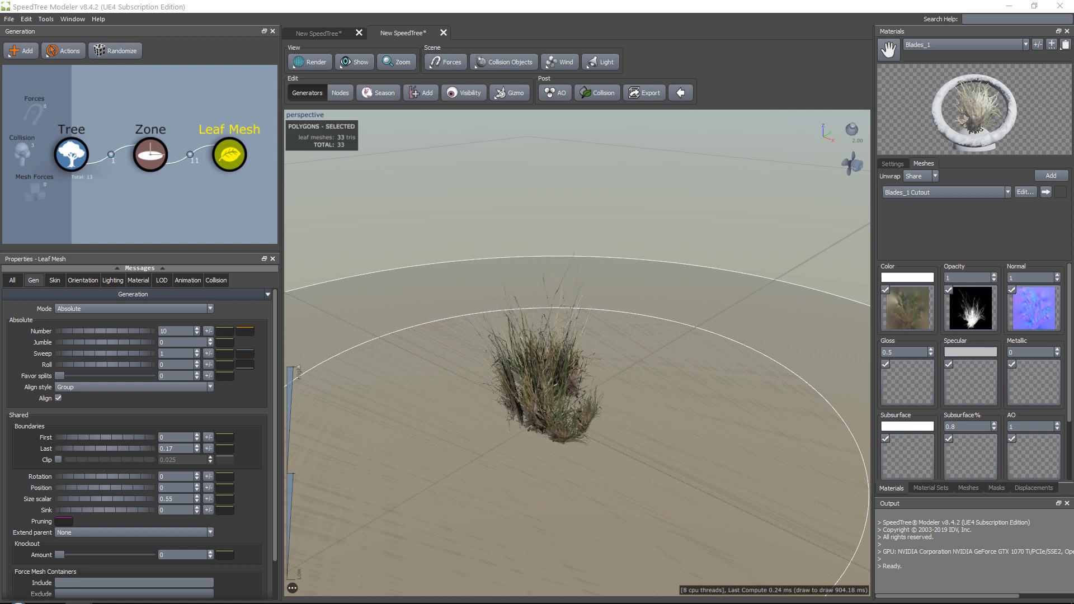